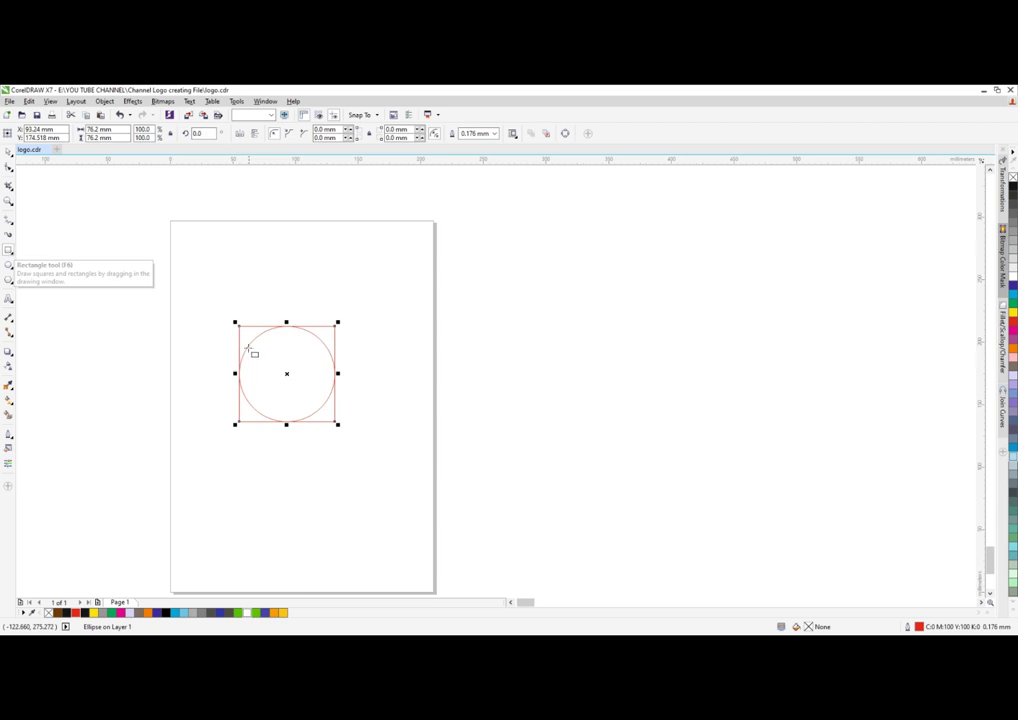
Step: Delete the rectangle enclosing the circle, keeping only the circle on the page
{"action": "left_click", "coordinate": [286, 325]}
{"action": "scroll", "coordinate": [286, 325], "scroll_direction": "up", "scroll_amount": 5}
{"action": "scroll", "coordinate": [313, 302], "scroll_direction": "down", "scroll_amount": 5}
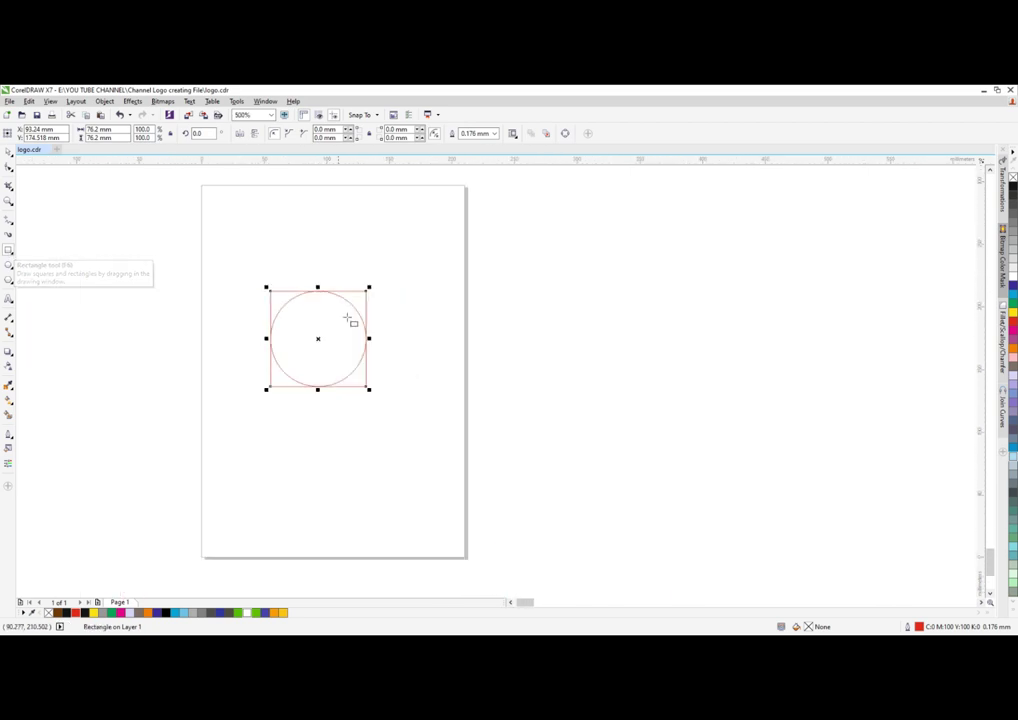
{"action": "scroll", "coordinate": [370, 343], "scroll_direction": "up", "scroll_amount": 3}
{"action": "scroll", "coordinate": [338, 413], "scroll_direction": "down", "scroll_amount": 3}
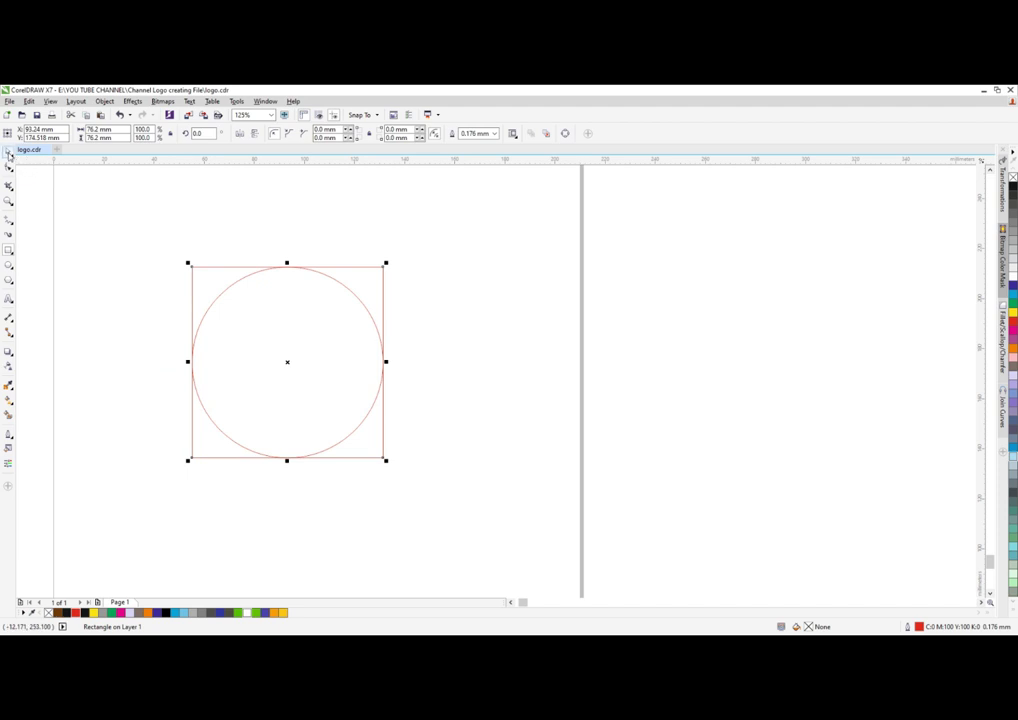
{"action": "scroll", "coordinate": [303, 225], "scroll_direction": "down", "scroll_amount": 3}
{"action": "key", "text": "Delete"}
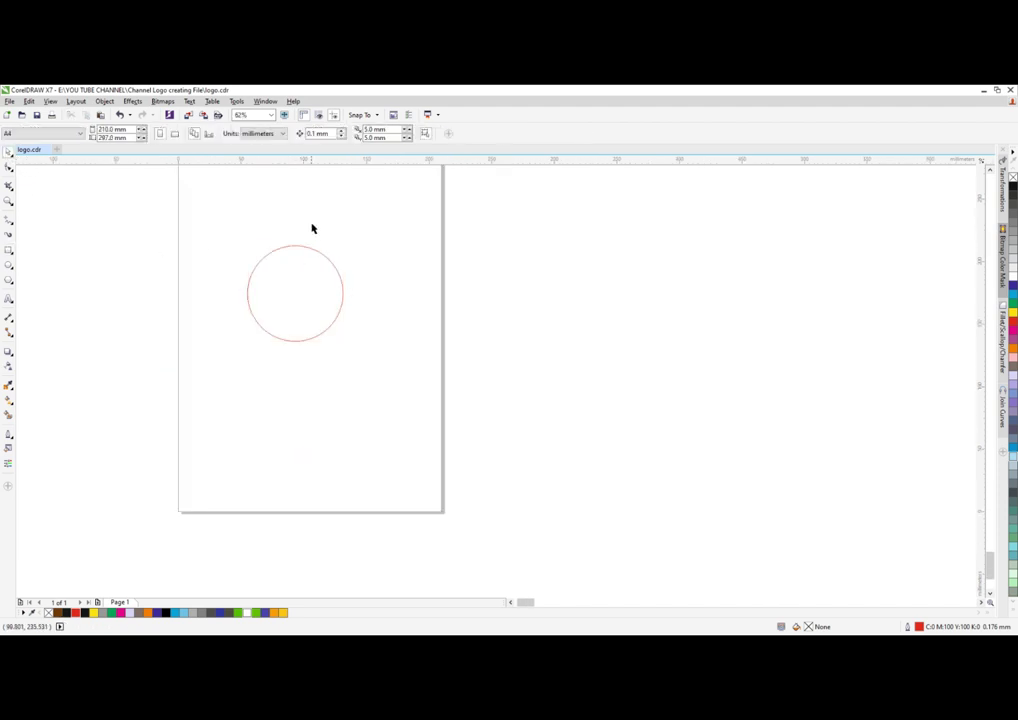
Step: Place three full-size copies of the circle to its right, scattered around the page's right edge
{"action": "left_click", "coordinate": [288, 242]}
{"action": "scroll", "coordinate": [280, 240], "scroll_direction": "down", "scroll_amount": 2}
{"action": "left_click", "coordinate": [297, 200]}
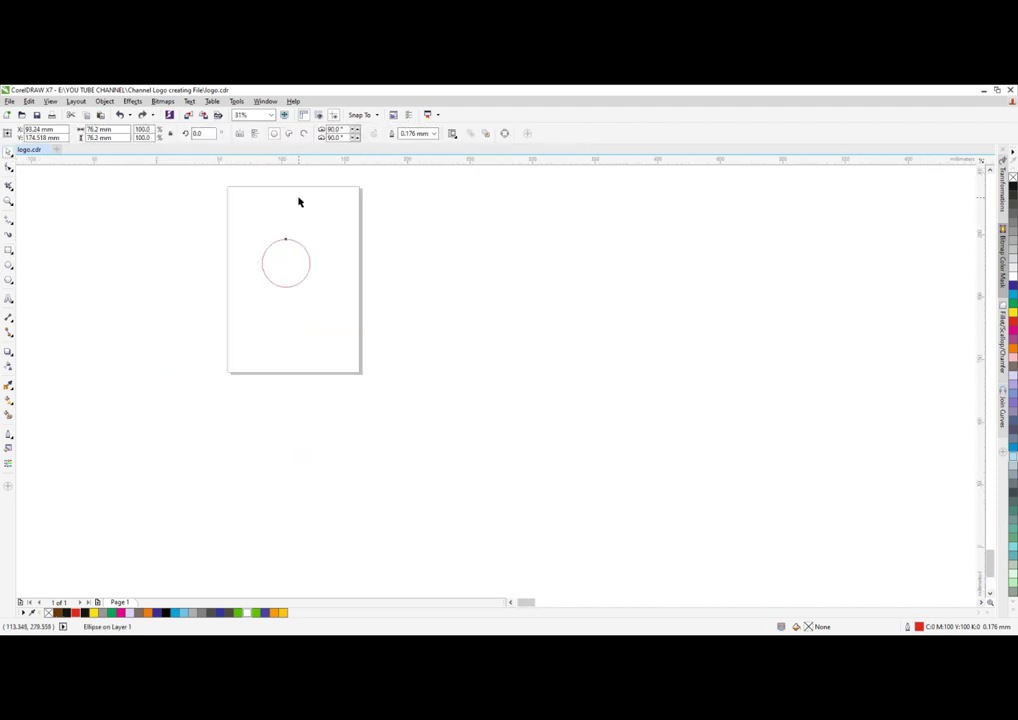
{"action": "scroll", "coordinate": [297, 200], "scroll_direction": "up", "scroll_amount": 2}
{"action": "left_click", "coordinate": [268, 311]}
{"action": "left_click_drag", "start_coordinate": [268, 311], "coordinate": [489, 386]}
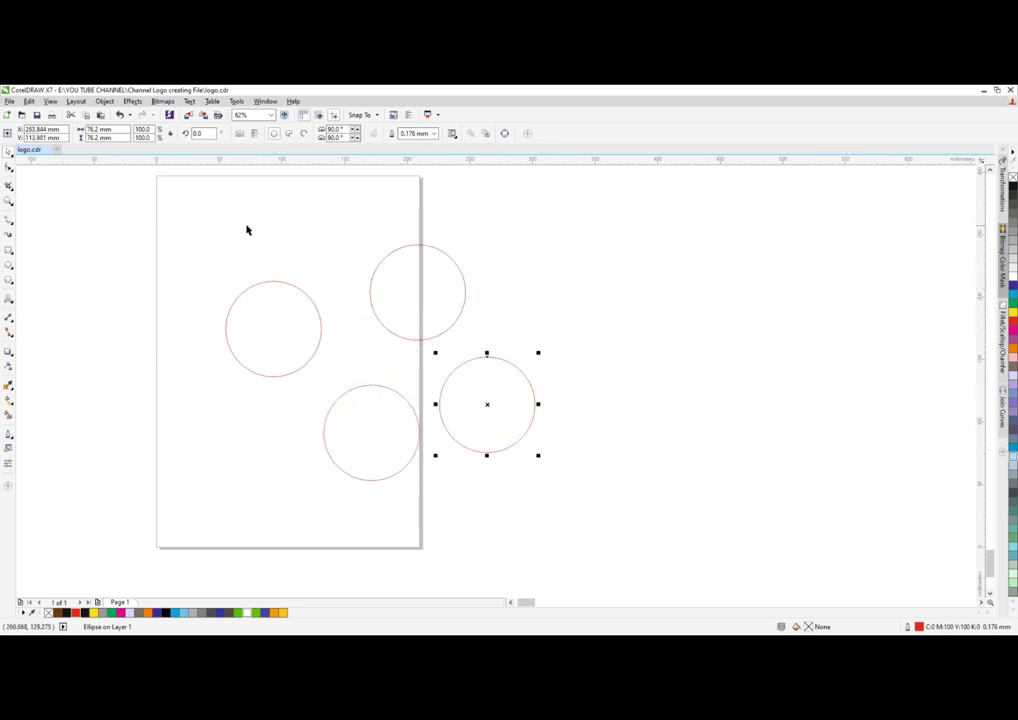
Step: Create a rectangle fitted exactly around all four circles, then clear the selection
{"action": "left_click_drag", "start_coordinate": [193, 218], "coordinate": [600, 545]}
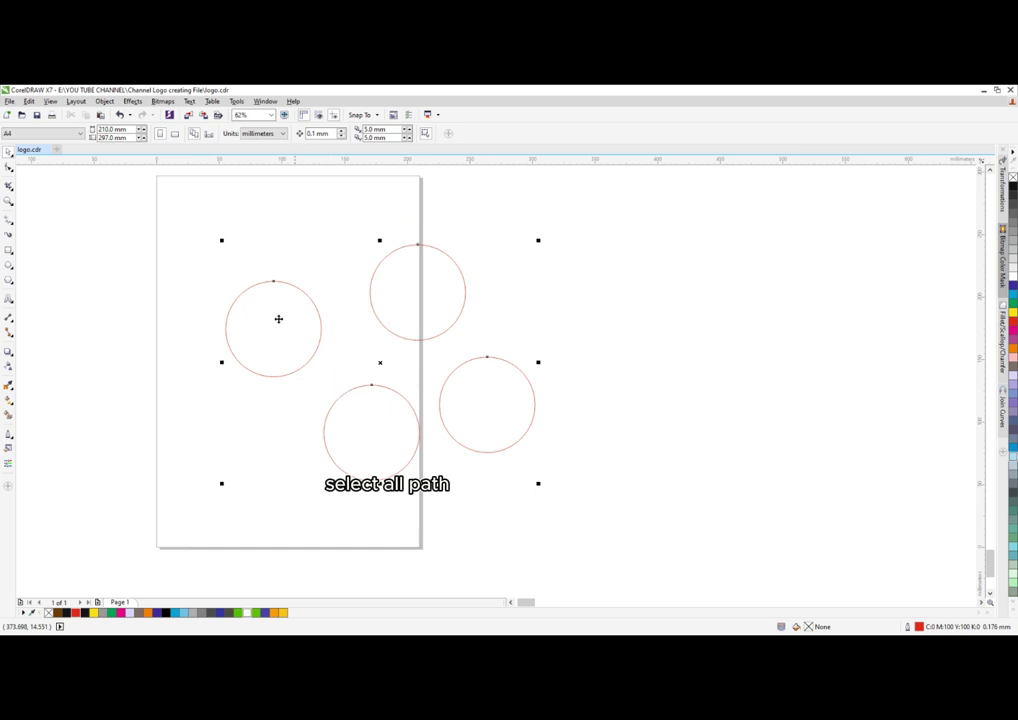
{"action": "double_click", "coordinate": [9, 251], "text": "ctrl"}
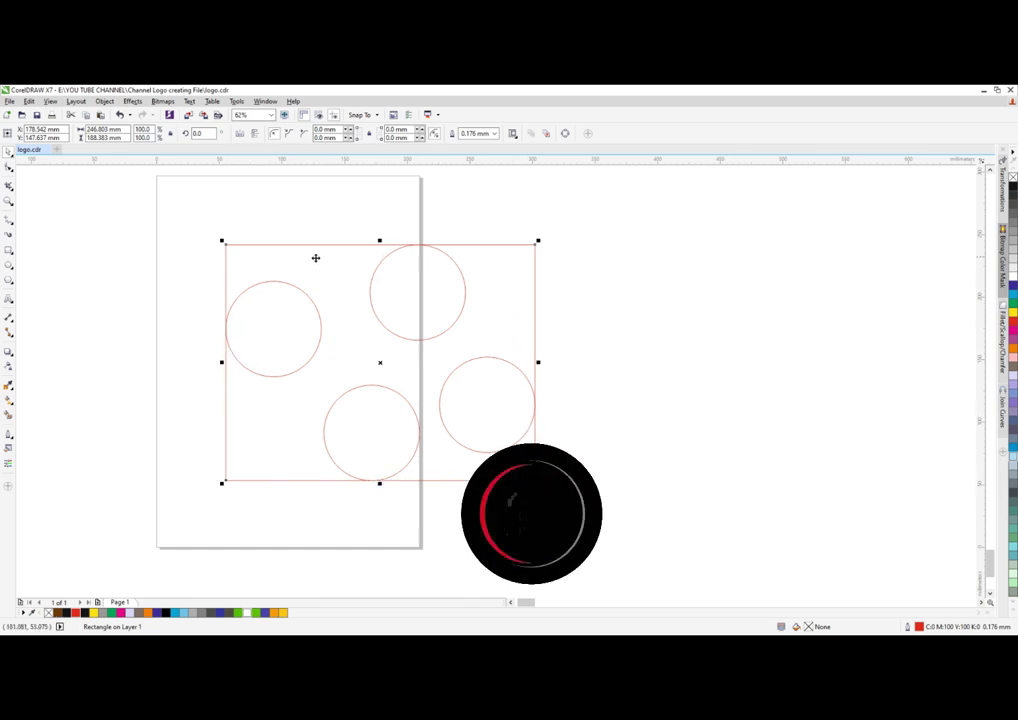
{"action": "scroll", "coordinate": [280, 334], "scroll_direction": "down", "scroll_amount": 1}
{"action": "key", "text": "space"}
{"action": "scroll", "coordinate": [305, 358], "scroll_direction": "down", "scroll_amount": 2}
{"action": "scroll", "coordinate": [334, 352], "scroll_direction": "up", "scroll_amount": 2}
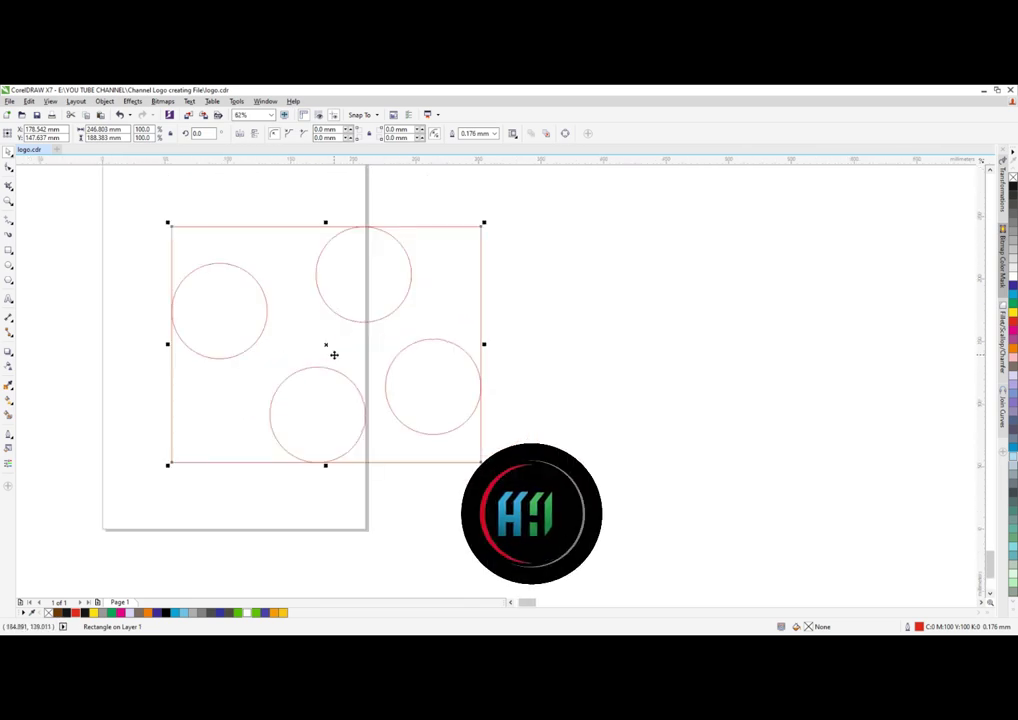
{"action": "scroll", "coordinate": [348, 414], "scroll_direction": "up", "scroll_amount": 2}
{"action": "scroll", "coordinate": [349, 375], "scroll_direction": "down", "scroll_amount": 2}
{"action": "left_click", "coordinate": [532, 320]}
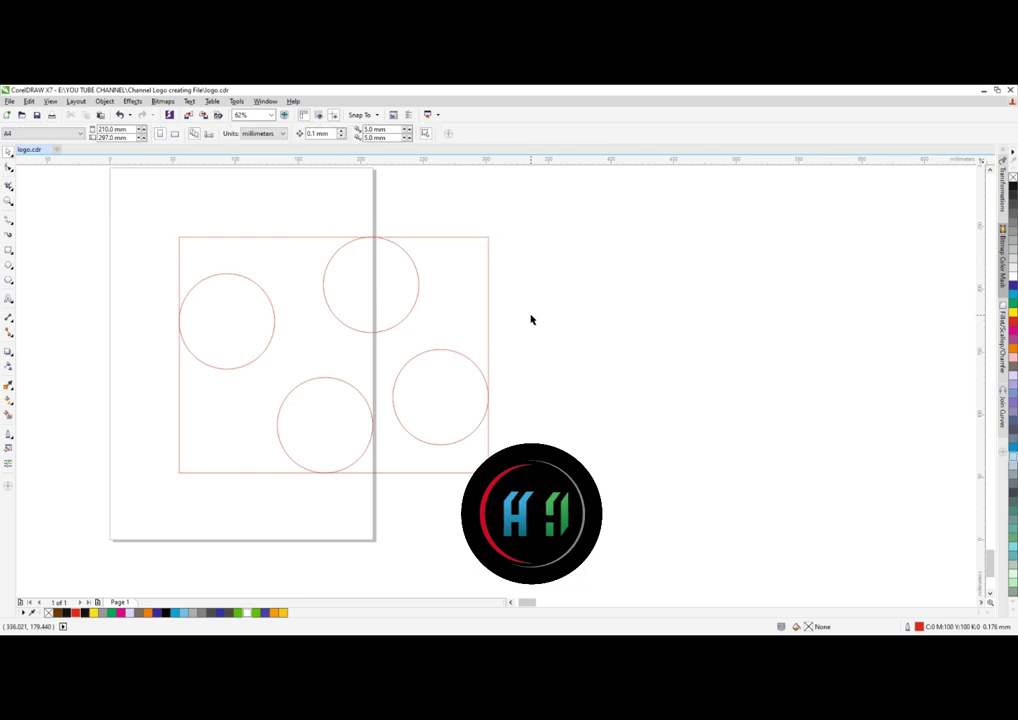
Step: Undo the enclosing rectangle and the three circle copies
{"action": "key", "text": "ctrl+z"}
{"action": "key", "text": "ctrl+z"}
{"action": "key", "text": "ctrl+z"}
{"action": "key", "text": "ctrl+z"}
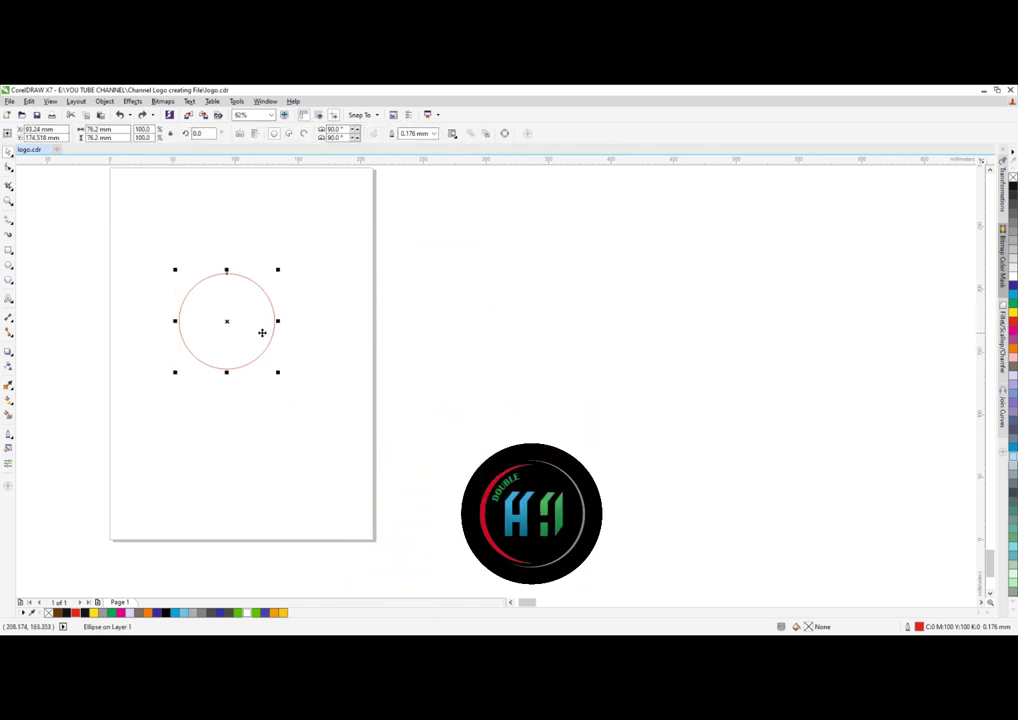
Step: Make a scaled-down copy of the circle about 33 mm wide and arrange seven such small circles around the repositioned large one
{"action": "left_click", "coordinate": [261, 336]}
{"action": "left_click", "coordinate": [259, 340]}
{"action": "left_click_drag", "start_coordinate": [275, 377], "coordinate": [180, 363]}
{"action": "left_click_drag", "start_coordinate": [246, 343], "coordinate": [281, 378]}
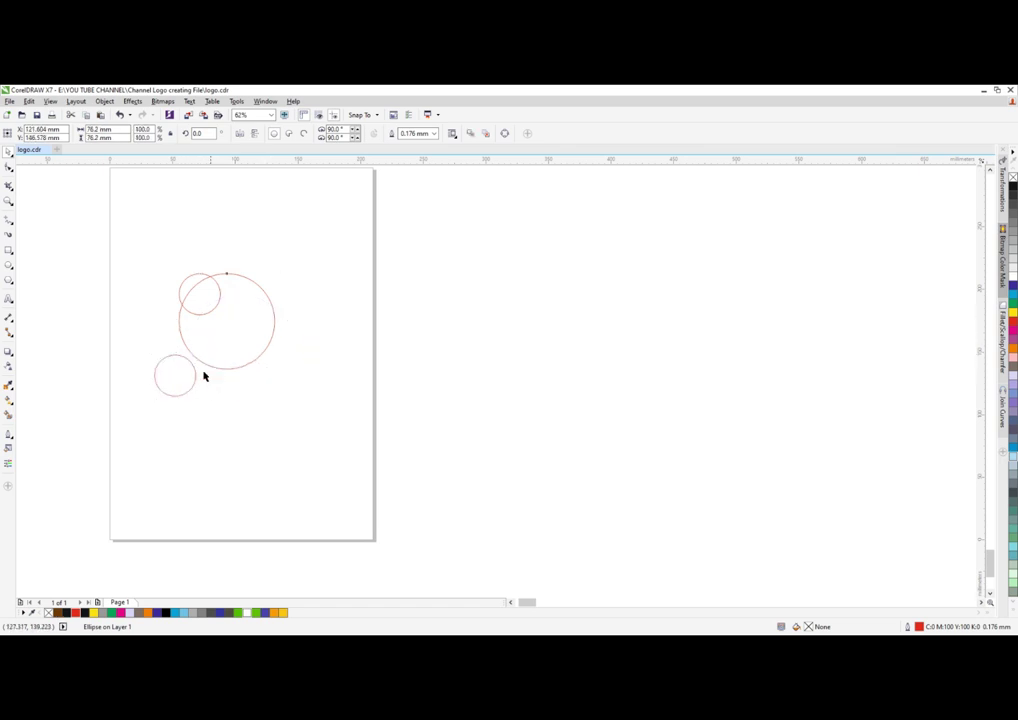
{"action": "left_click_drag", "start_coordinate": [182, 377], "coordinate": [332, 258]}
{"action": "right_click", "coordinate": [339, 434]}
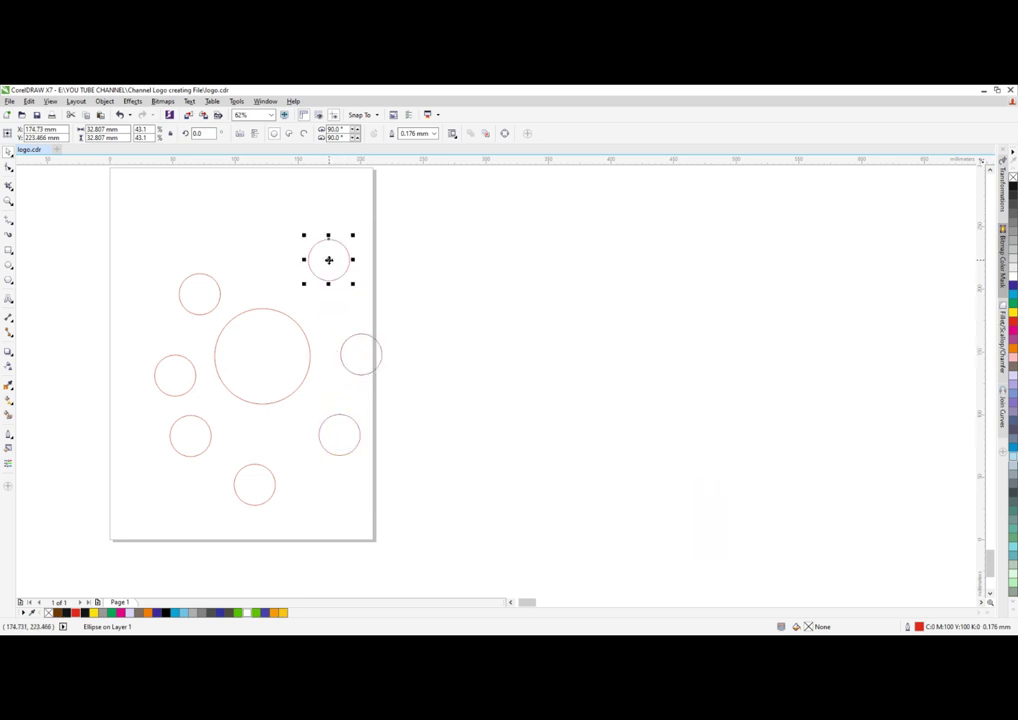
Step: Create a rectangle fitted exactly around the large circle and all seven small circles
{"action": "left_click_drag", "start_coordinate": [121, 204], "coordinate": [416, 522]}
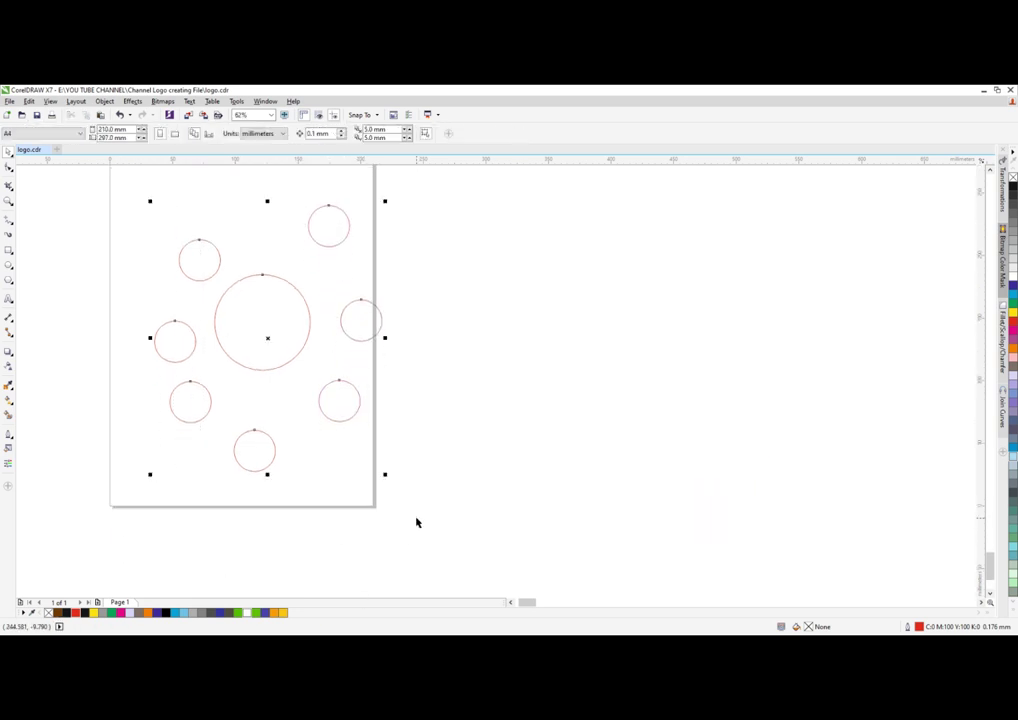
{"action": "double_click", "coordinate": [9, 252]}
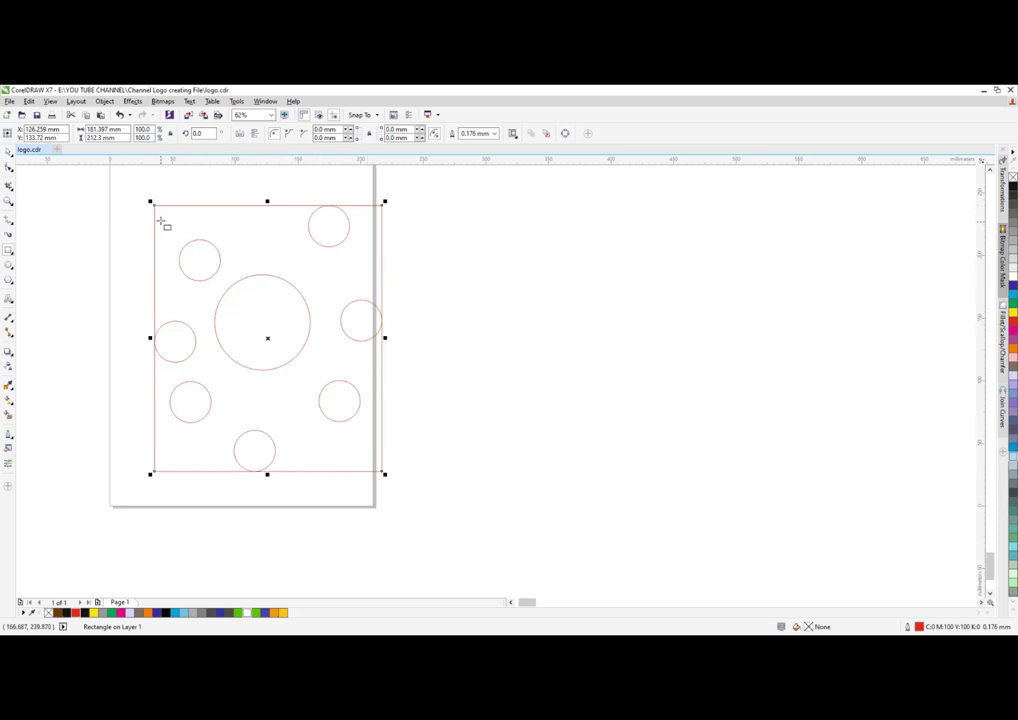
{"action": "left_click", "coordinate": [8, 150]}
{"action": "left_click", "coordinate": [63, 264]}
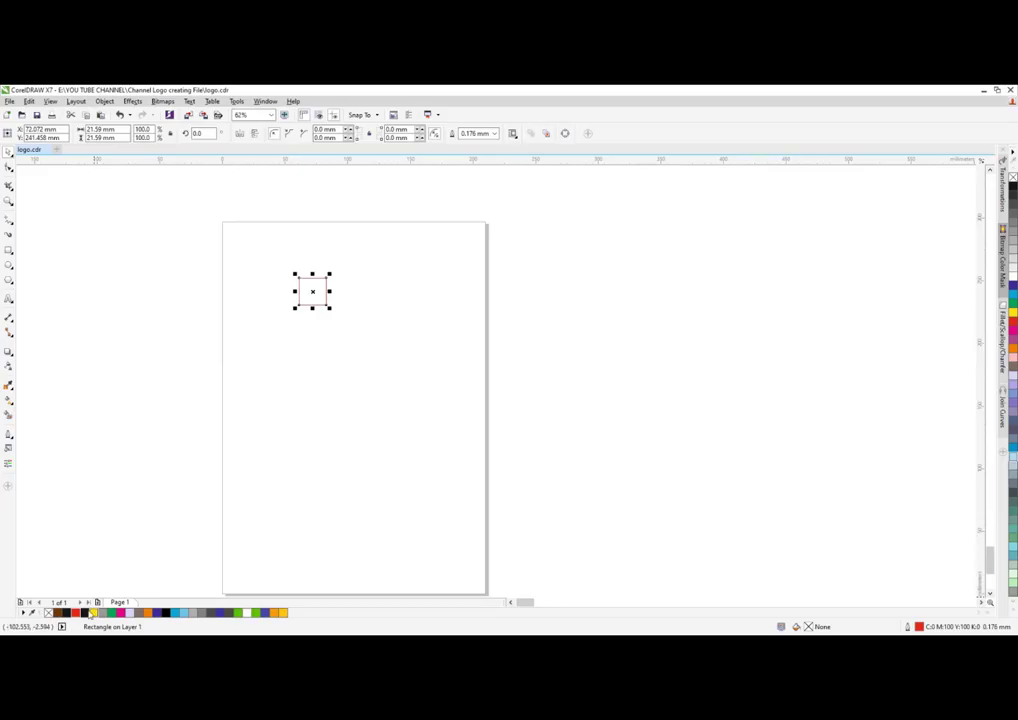
Step: Fill the small square with red
{"action": "left_click", "coordinate": [76, 613]}
{"action": "scroll", "coordinate": [336, 291], "scroll_direction": "up", "scroll_amount": 2}
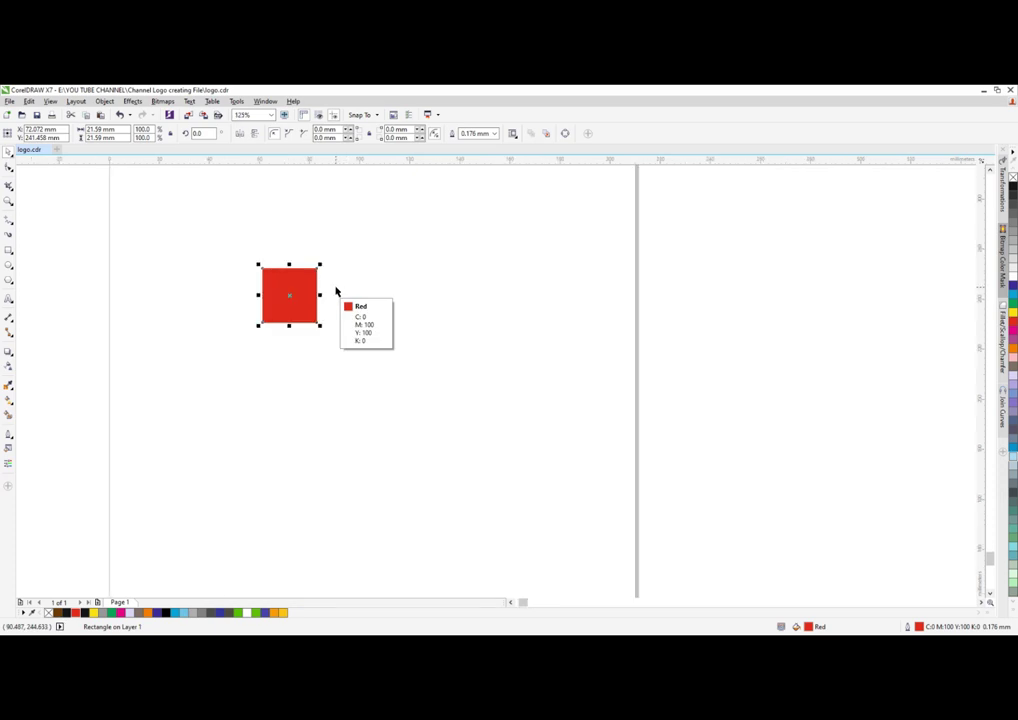
{"action": "scroll", "coordinate": [286, 292], "scroll_direction": "down", "scroll_amount": 1}
{"action": "scroll", "coordinate": [285, 282], "scroll_direction": "up", "scroll_amount": 1}
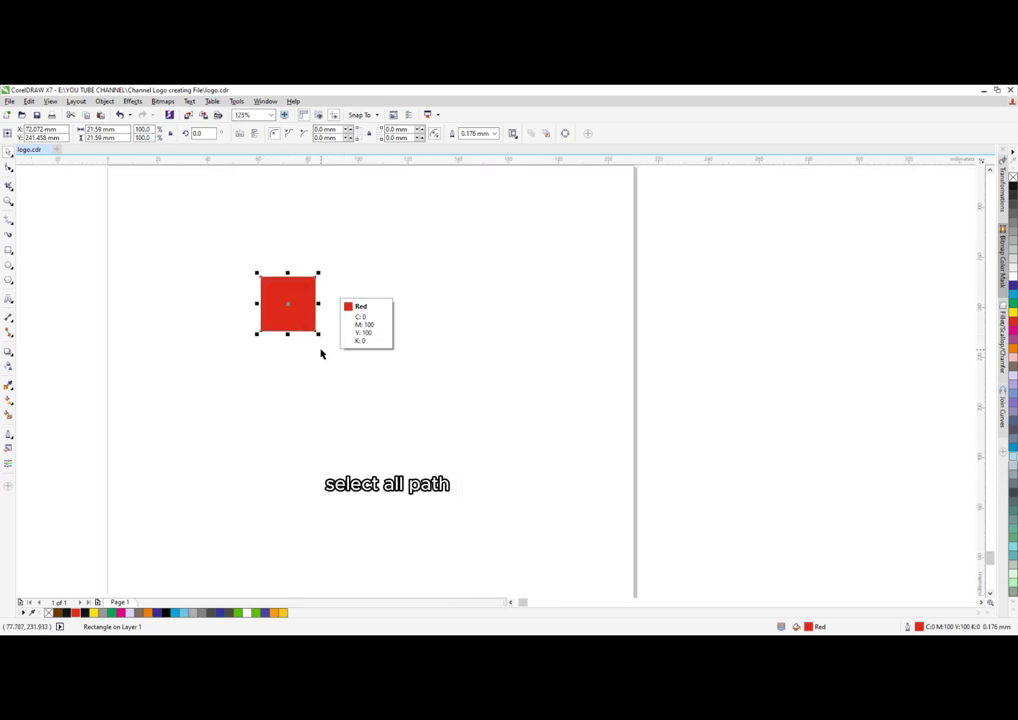
Step: Shrink the red square to about 10.6 mm and repeat copies to the right at about 20 mm spacing, making a row of eight
{"action": "left_click_drag", "start_coordinate": [319, 333], "coordinate": [338, 306]}
{"action": "right_click", "coordinate": [338, 306]}
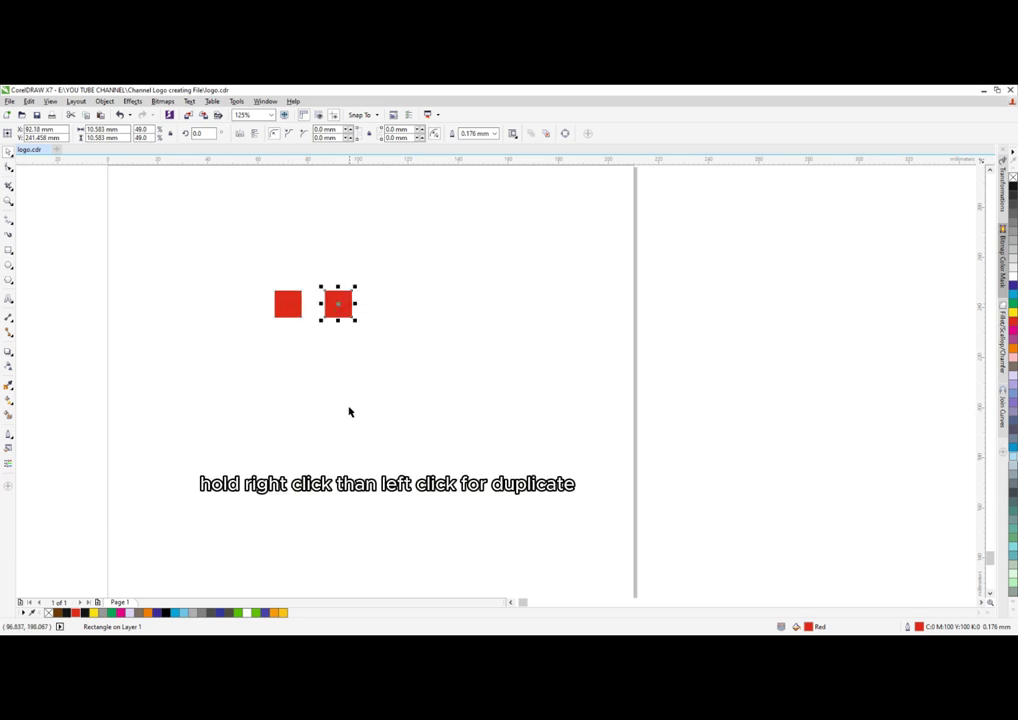
{"action": "key", "text": "ctrl+r"}
{"action": "key", "text": "ctrl+r"}
{"action": "key", "text": "ctrl+r"}
{"action": "key", "text": "ctrl+r"}
{"action": "key", "text": "ctrl+r"}
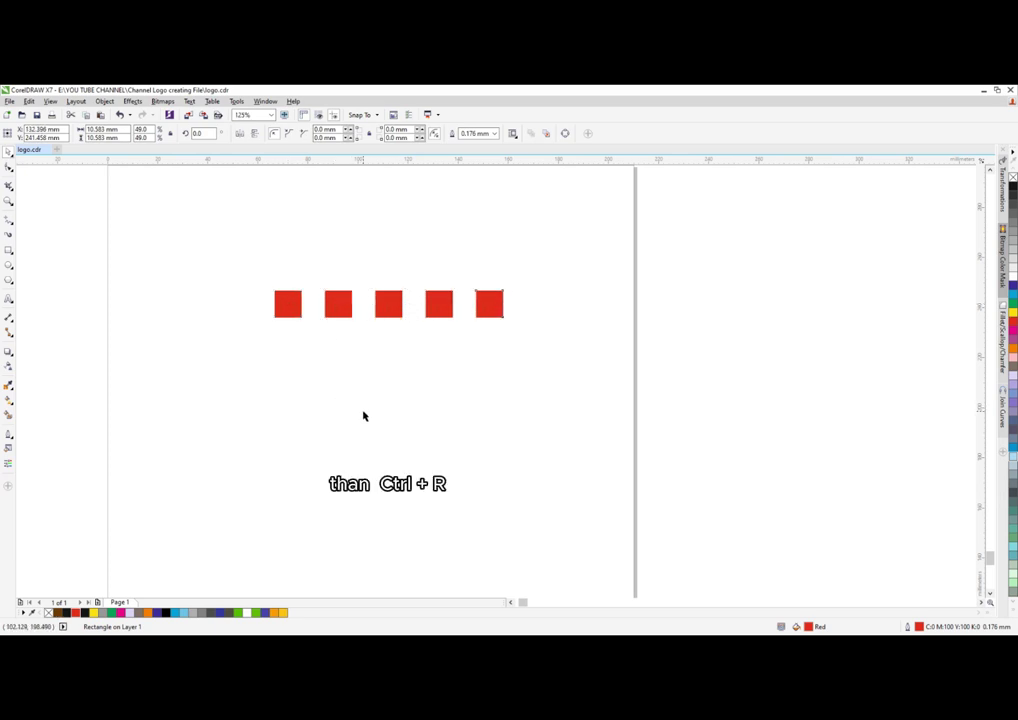
{"action": "key", "text": "ctrl+r"}
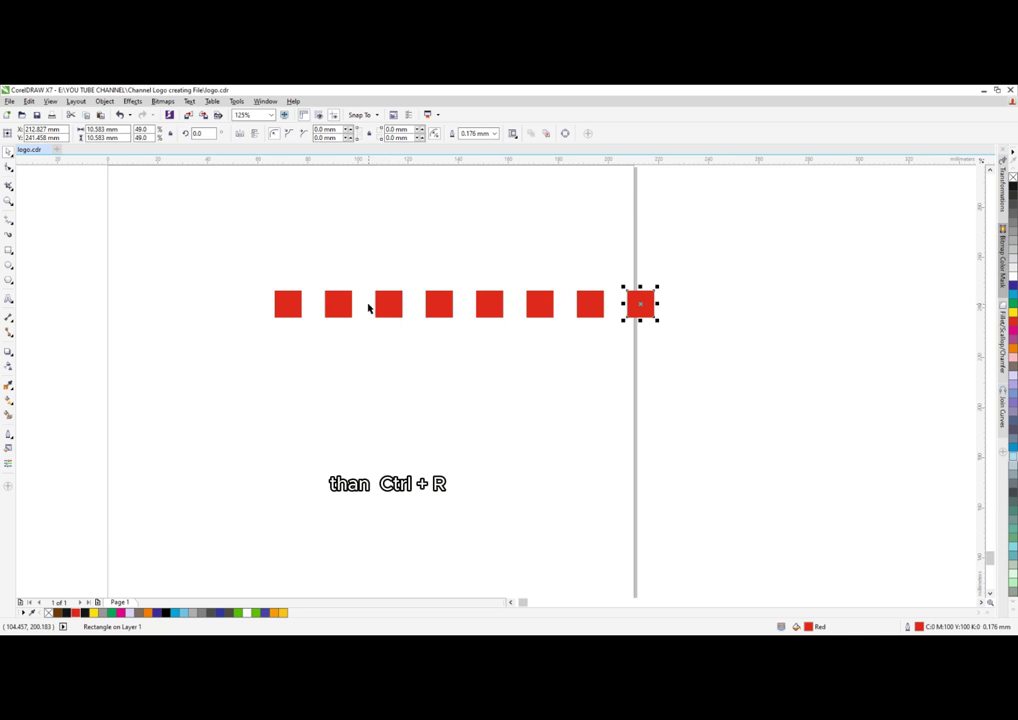
Step: Place two copies of the first red square side by side below the row and fill the second one green
{"action": "scroll", "coordinate": [368, 308], "scroll_direction": "up", "scroll_amount": 2}
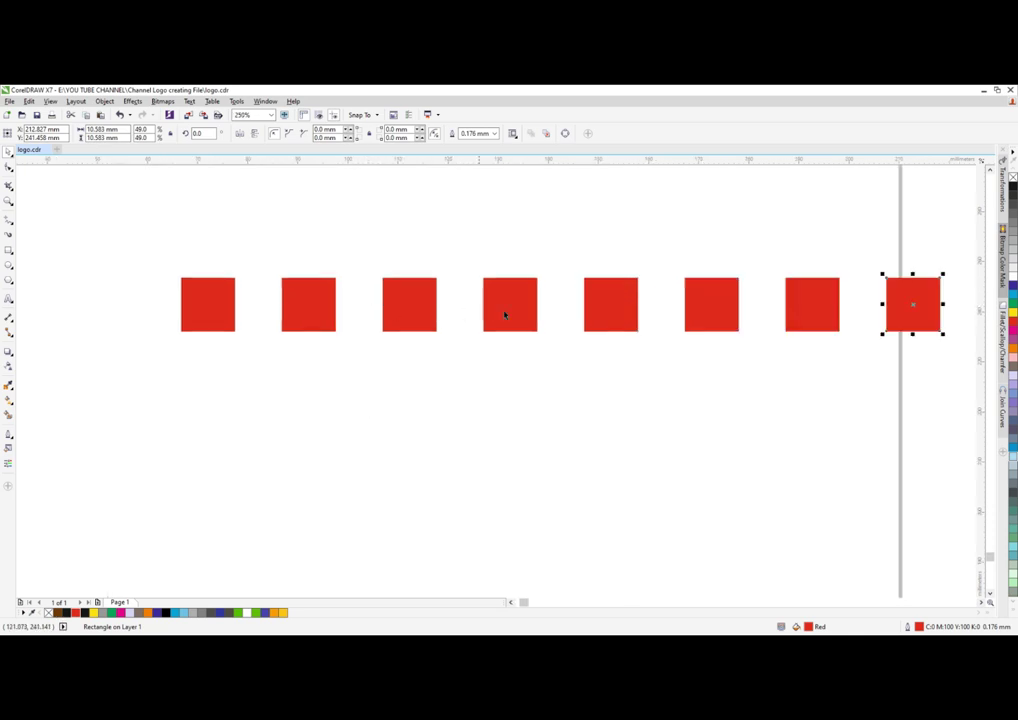
{"action": "scroll", "coordinate": [341, 290], "scroll_direction": "down", "scroll_amount": 3}
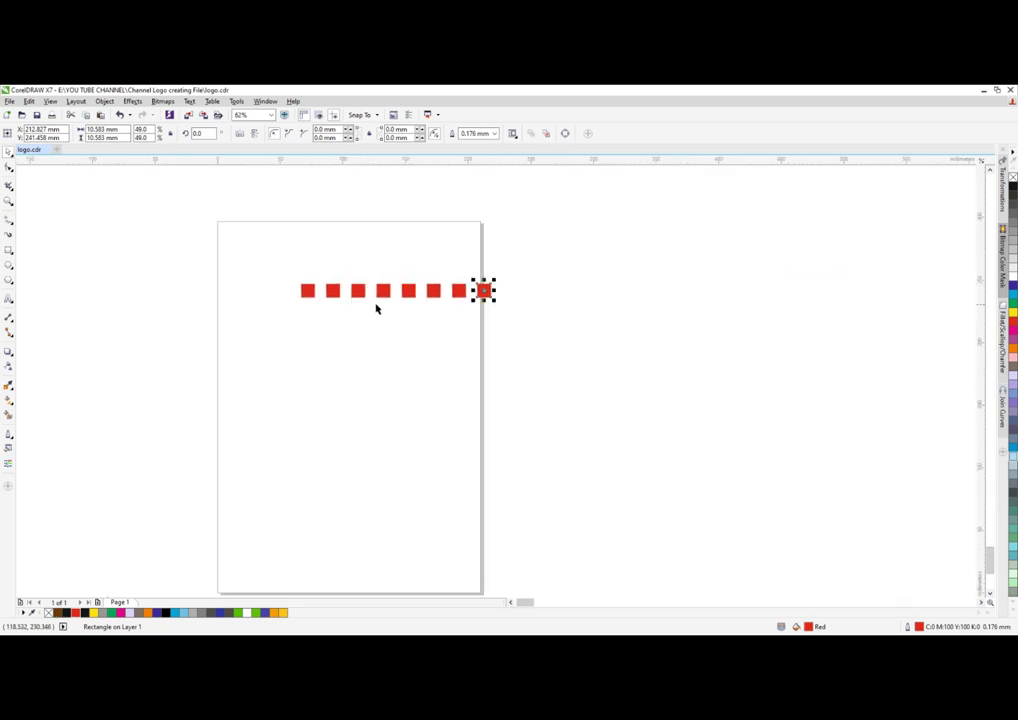
{"action": "scroll", "coordinate": [400, 310], "scroll_direction": "up", "scroll_amount": 1}
{"action": "left_click", "coordinate": [223, 276]}
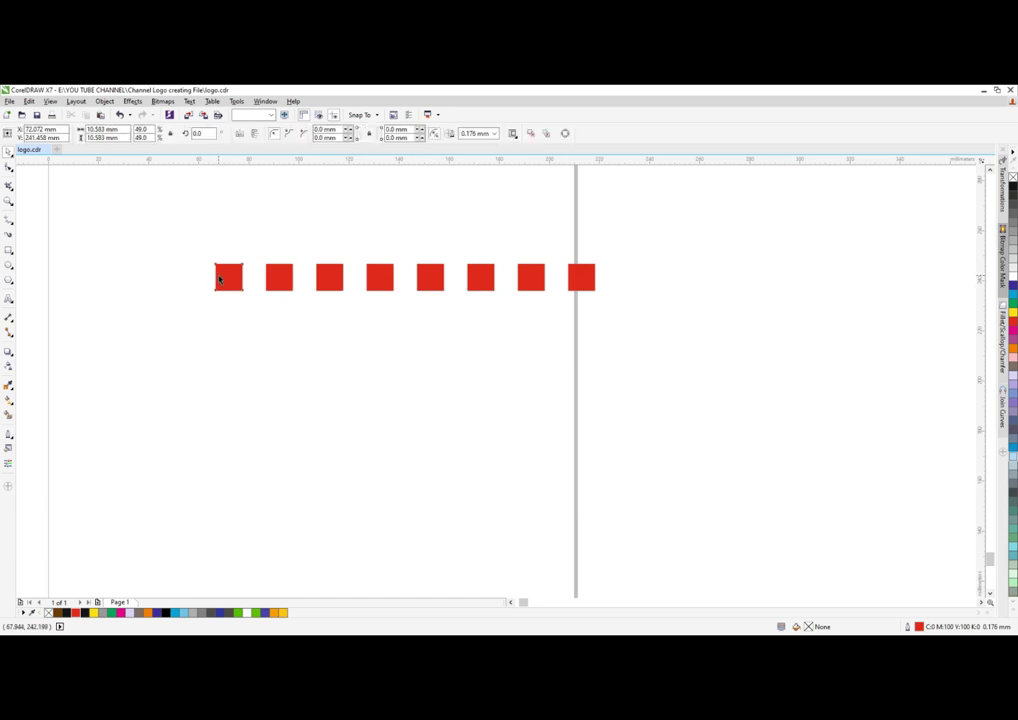
{"action": "left_click_drag", "start_coordinate": [228, 279], "coordinate": [259, 338]}
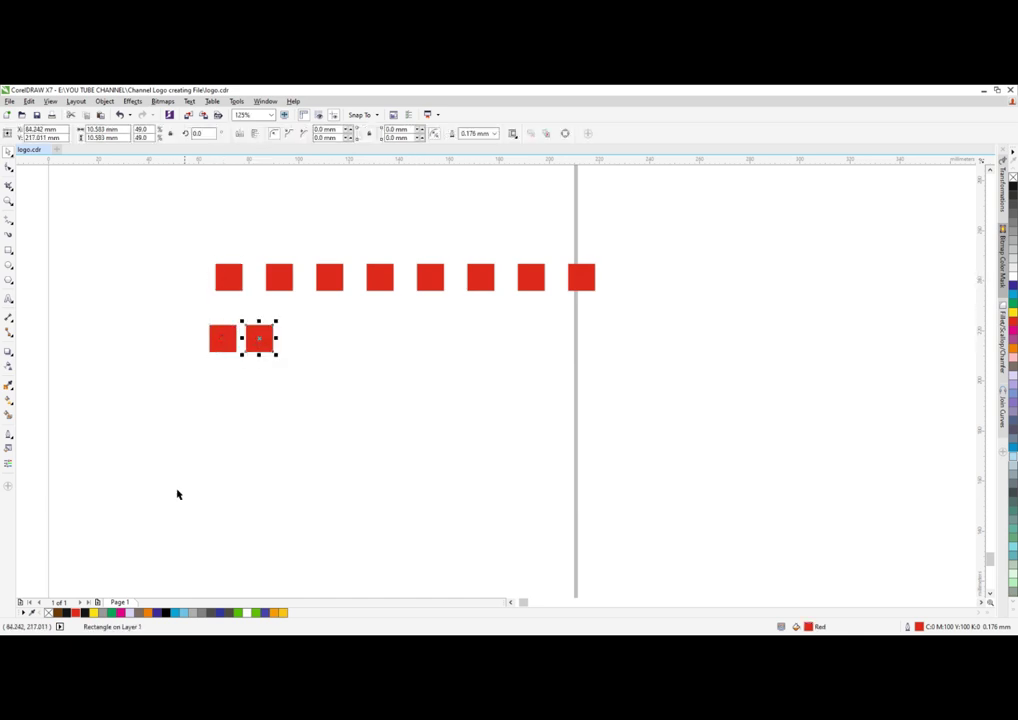
{"action": "left_click", "coordinate": [113, 612]}
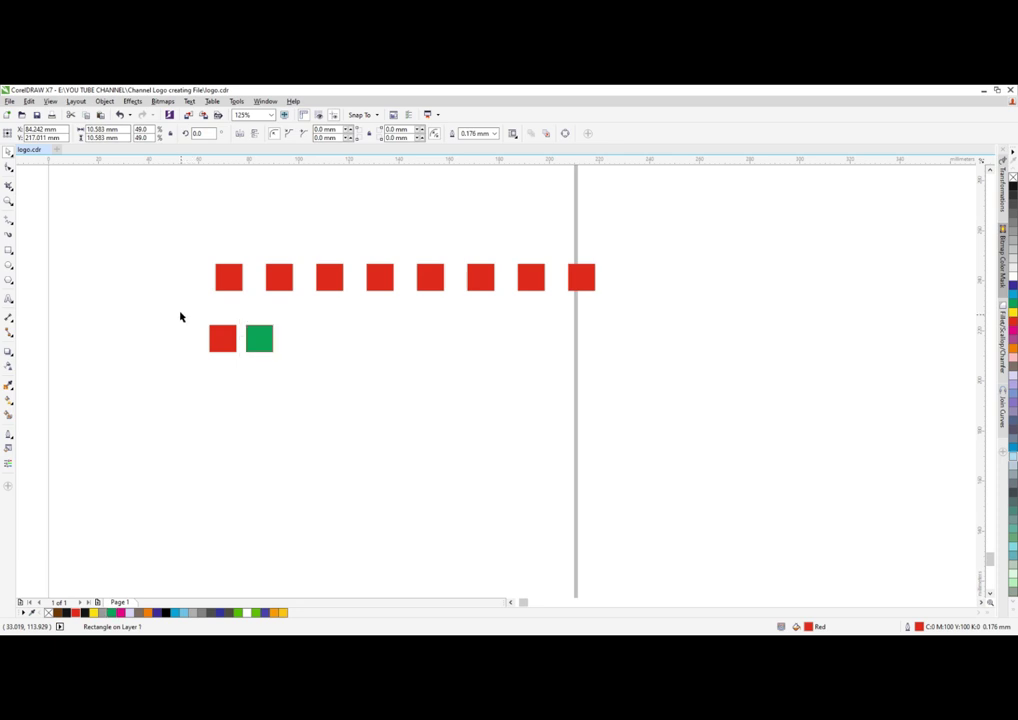
Step: Duplicate the red and green pair about 25.2 mm to the right and repeat the copy until the row holds six pairs
{"action": "left_click_drag", "start_coordinate": [180, 317], "coordinate": [300, 368]}
{"action": "key", "text": "shift+F2"}
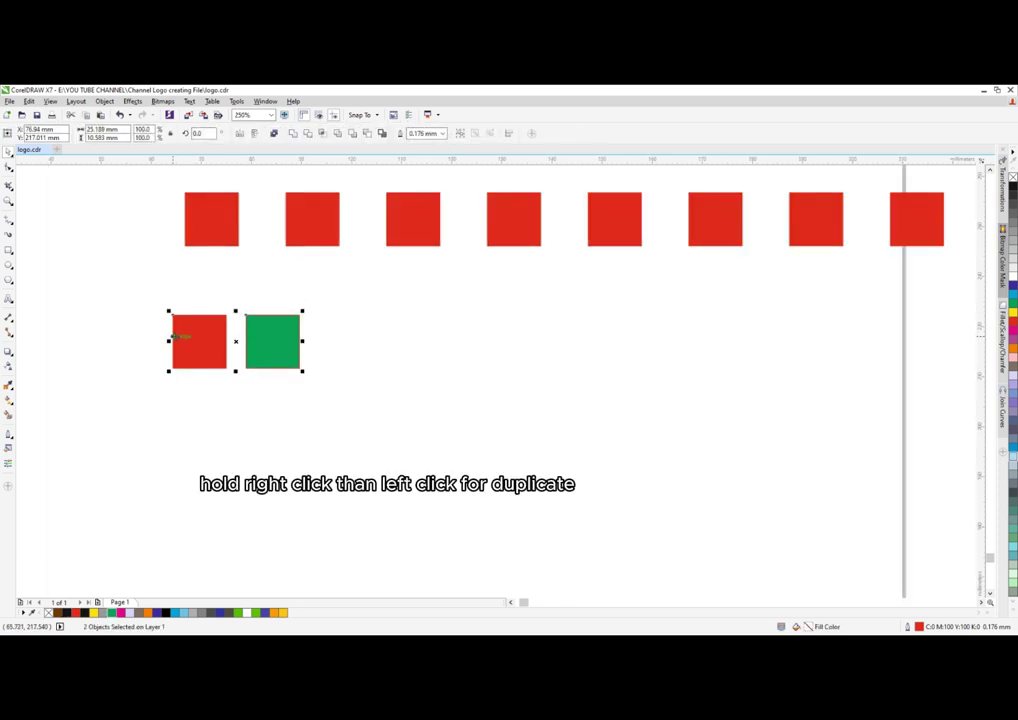
{"action": "left_click_drag", "start_coordinate": [183, 336], "coordinate": [298, 337]}
{"action": "scroll", "coordinate": [270, 365], "scroll_direction": "down", "scroll_amount": 2}
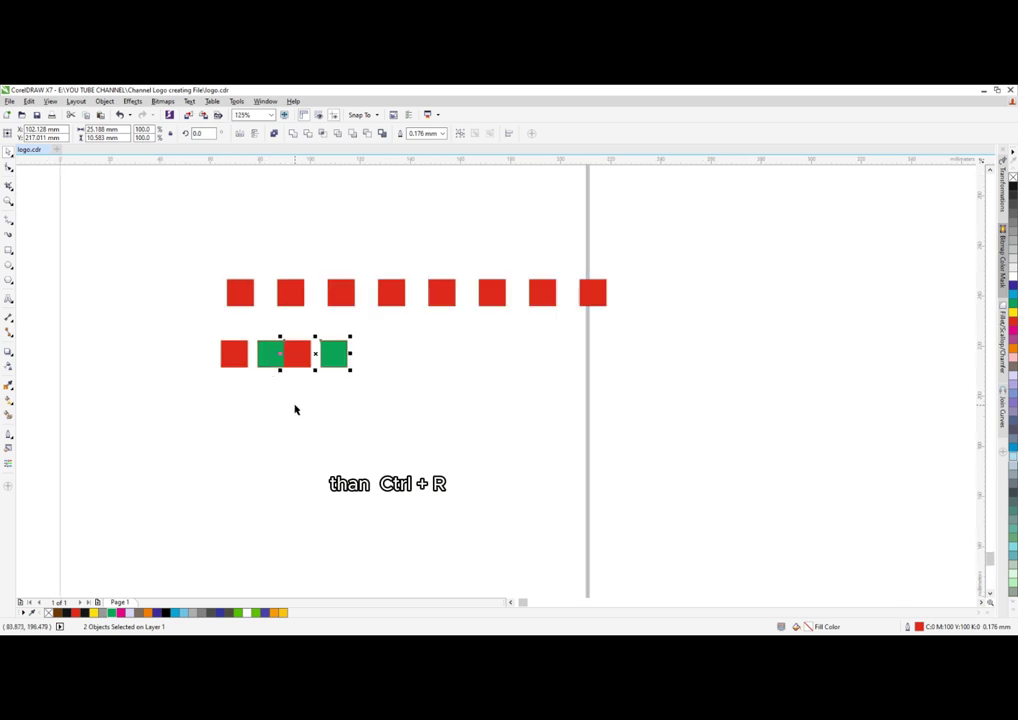
{"action": "key", "text": "ctrl+r"}
{"action": "key", "text": "ctrl+r"}
{"action": "key", "text": "ctrl+r"}
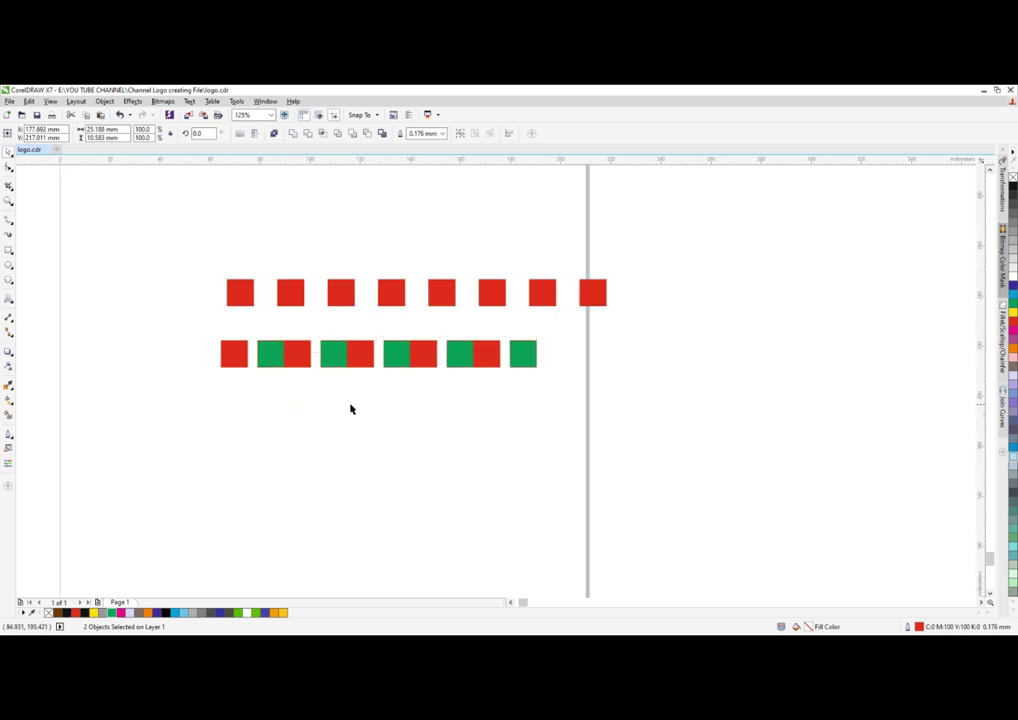
{"action": "key", "text": "ctrl+r"}
{"action": "left_click", "coordinate": [520, 382]}
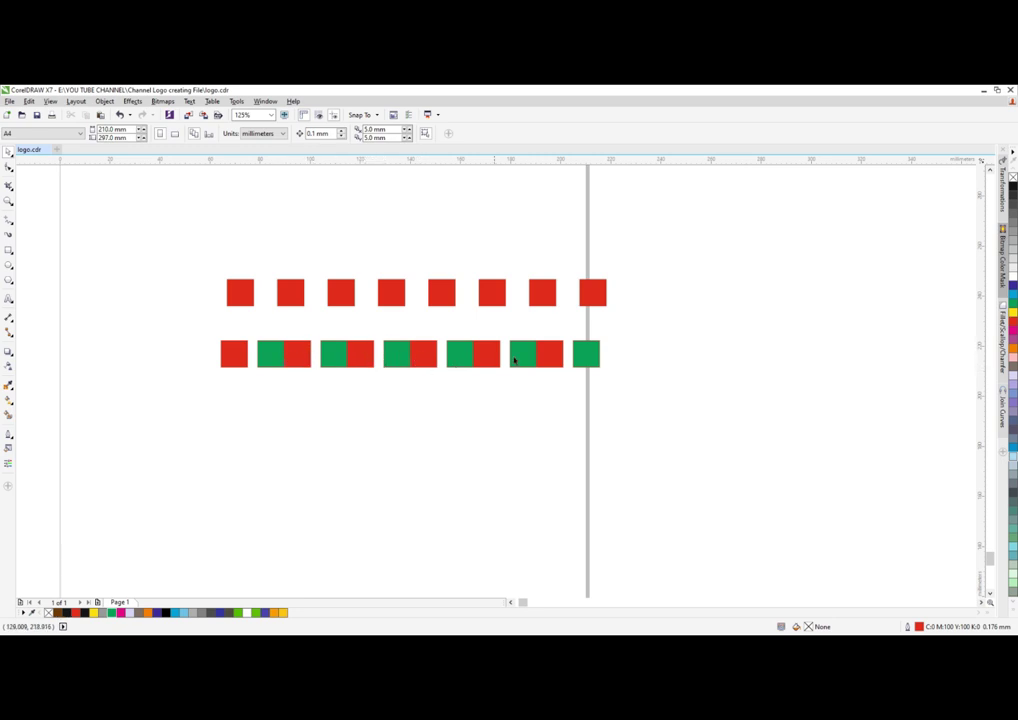
Step: Paste the photo of the two boys and its circle onto the empty page
{"action": "scroll", "coordinate": [310, 305], "scroll_direction": "down", "scroll_amount": 2}
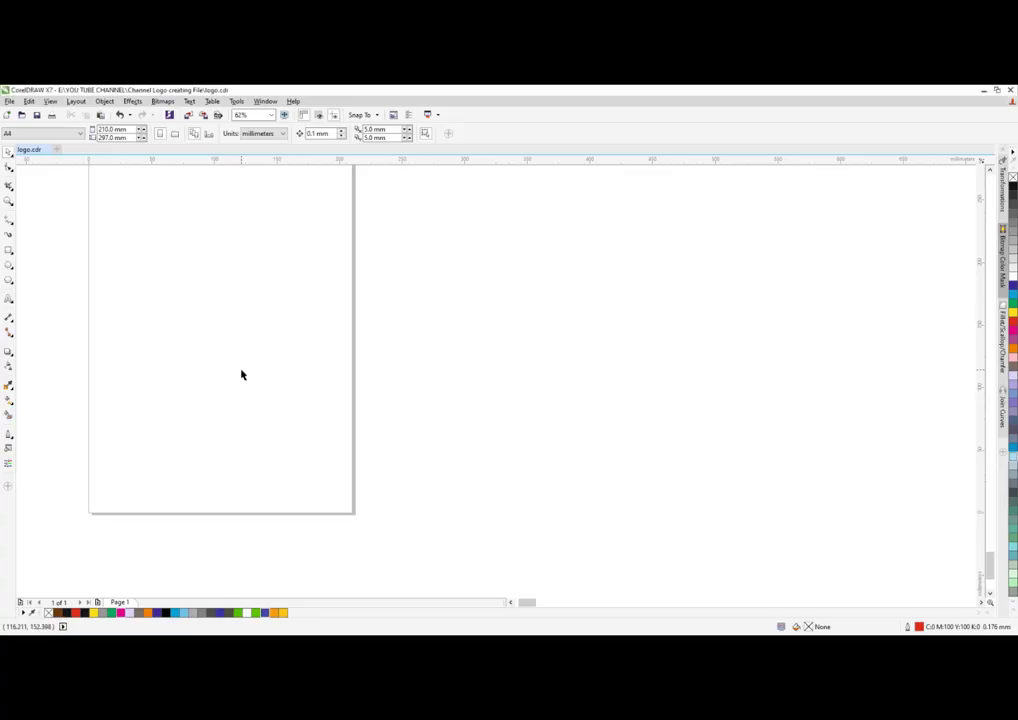
{"action": "scroll", "coordinate": [250, 334], "scroll_direction": "down", "scroll_amount": 1}
{"action": "scroll", "coordinate": [219, 328], "scroll_direction": "up", "scroll_amount": 1}
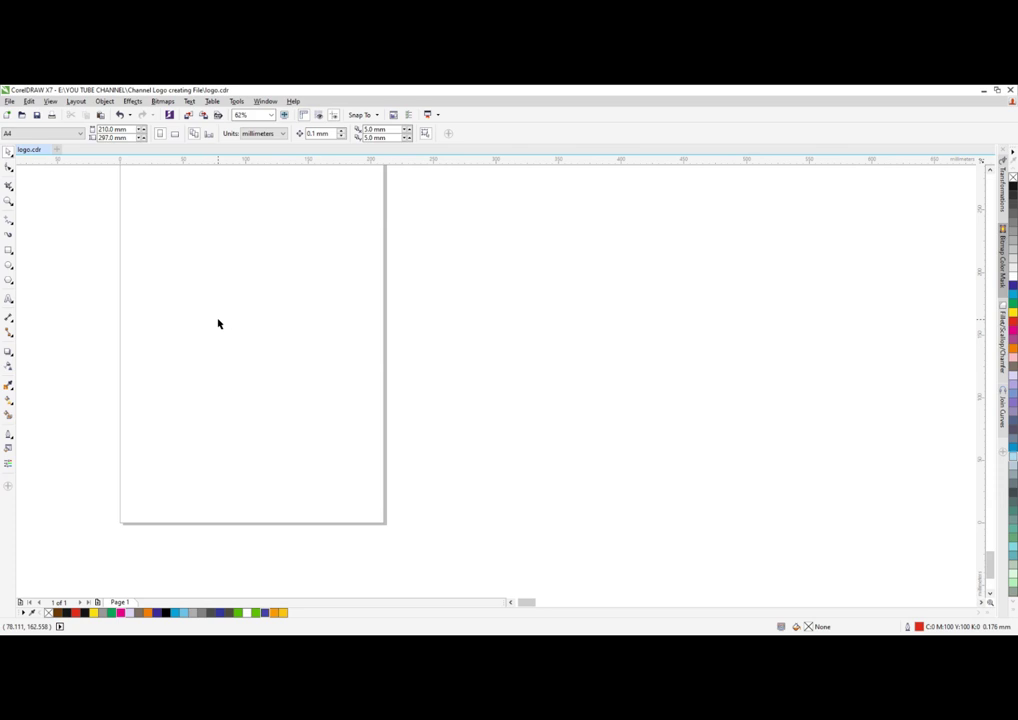
{"action": "key", "text": "ctrl+v"}
{"action": "left_click", "coordinate": [325, 316]}
{"action": "scroll", "coordinate": [255, 311], "scroll_direction": "up", "scroll_amount": 1}
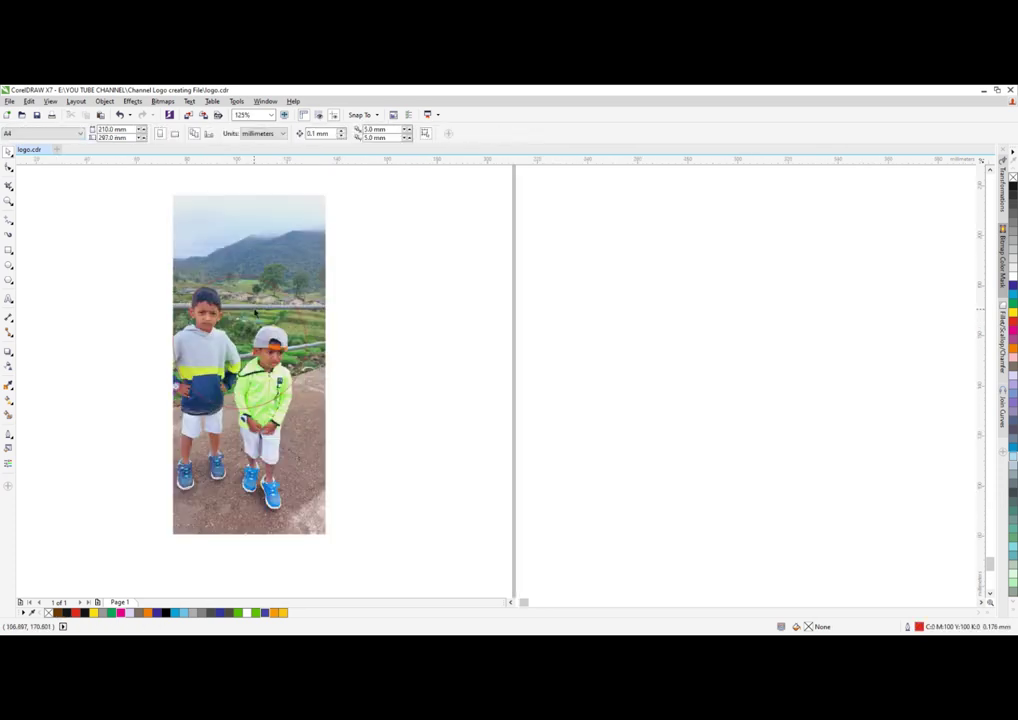
Step: Centre the circle over the two boys' upper bodies, intersect it with the photo, and move the round cutout about 80 mm to the right
{"action": "left_click", "coordinate": [256, 280]}
{"action": "scroll", "coordinate": [223, 321], "scroll_direction": "up", "scroll_amount": 1}
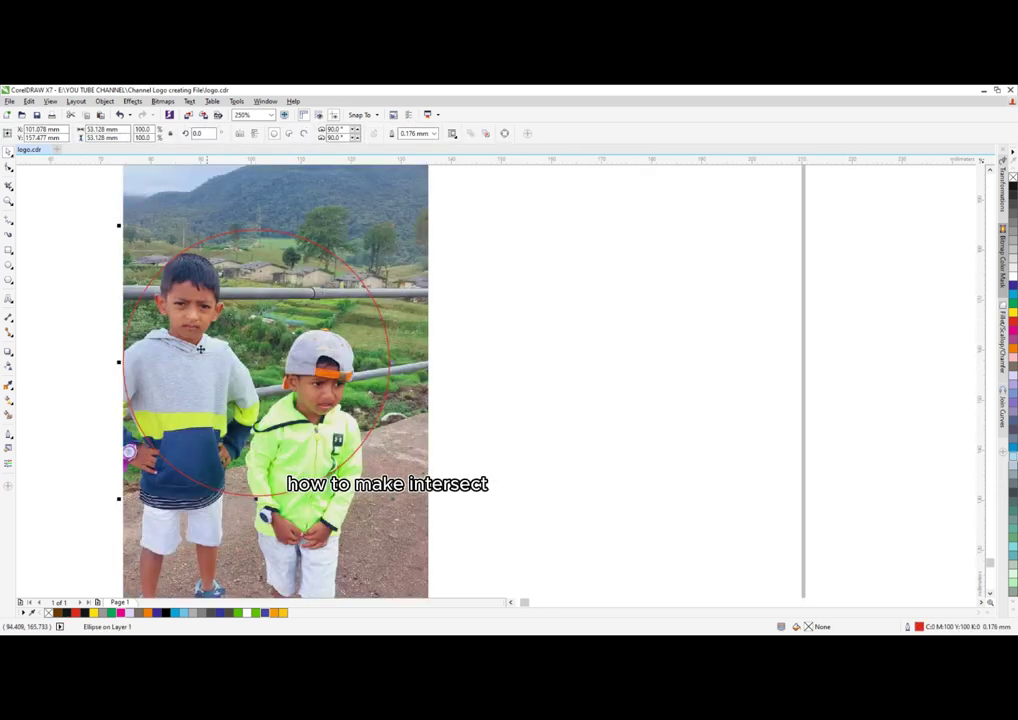
{"action": "mouse_move", "coordinate": [255, 363]}
{"action": "left_mouse_down"}
{"action": "mouse_move", "coordinate": [243, 360]}
{"action": "mouse_move", "coordinate": [257, 349]}
{"action": "mouse_move", "coordinate": [252, 360]}
{"action": "left_mouse_up"}
{"action": "scroll", "coordinate": [237, 378], "scroll_direction": "down", "scroll_amount": 1}
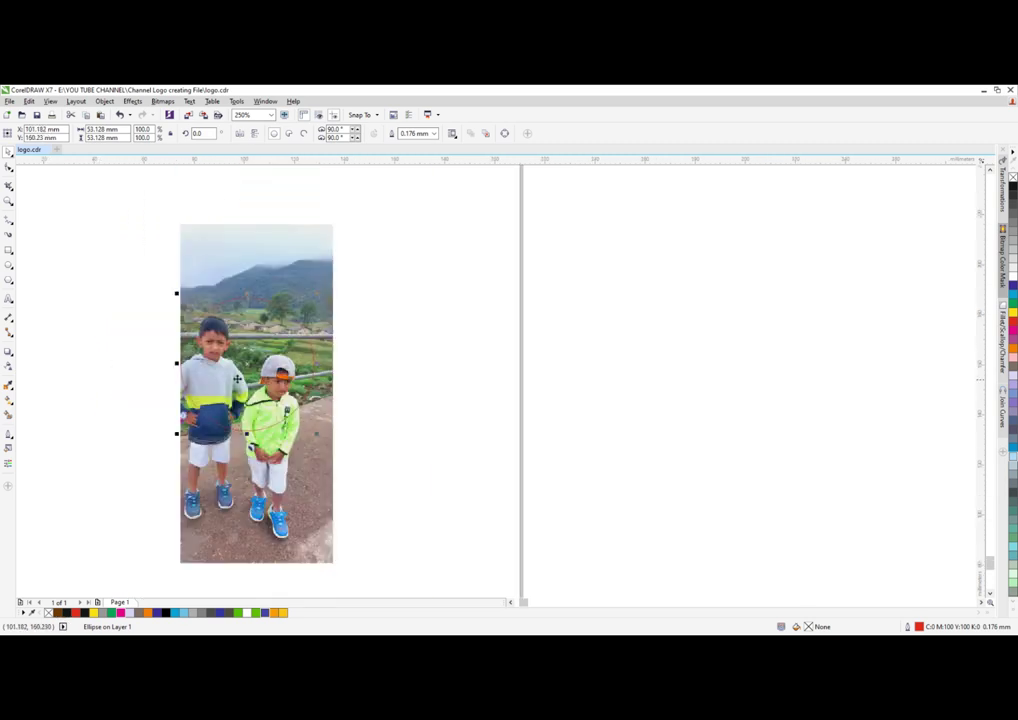
{"action": "left_click", "coordinate": [303, 261], "text": "shift"}
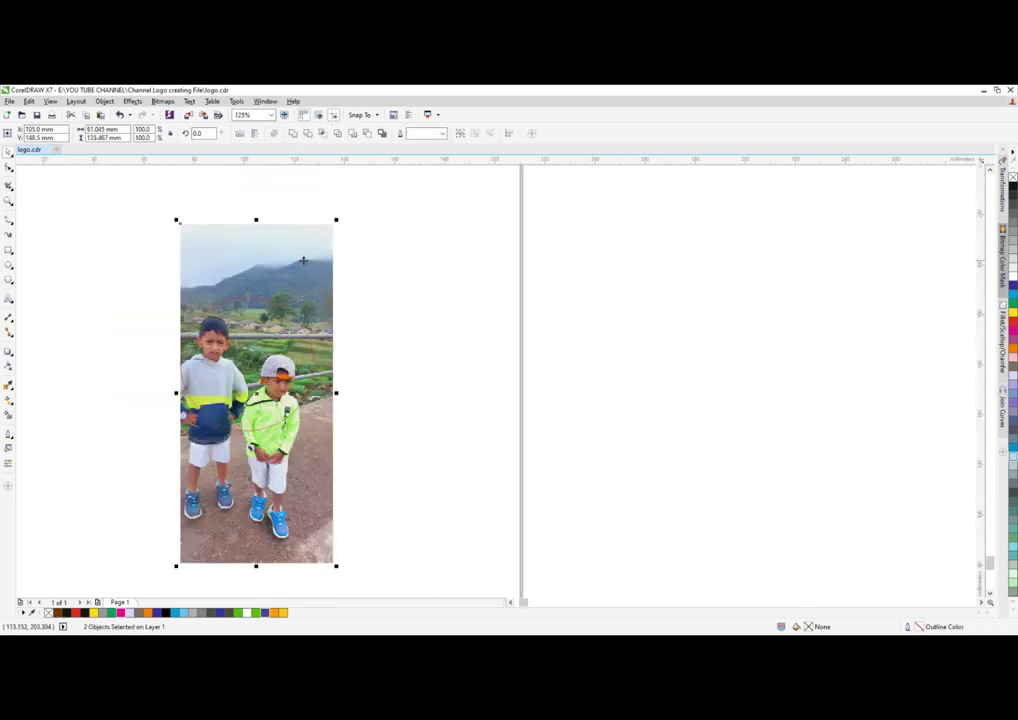
{"action": "left_click", "coordinate": [322, 135]}
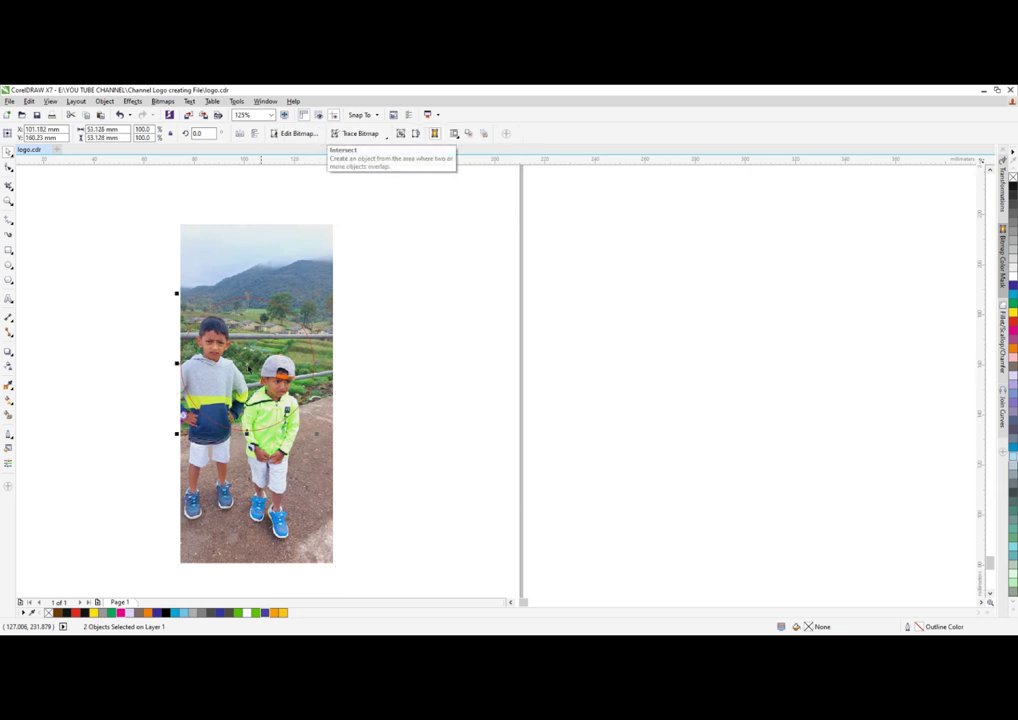
{"action": "left_click_drag", "start_coordinate": [248, 363], "coordinate": [448, 357]}
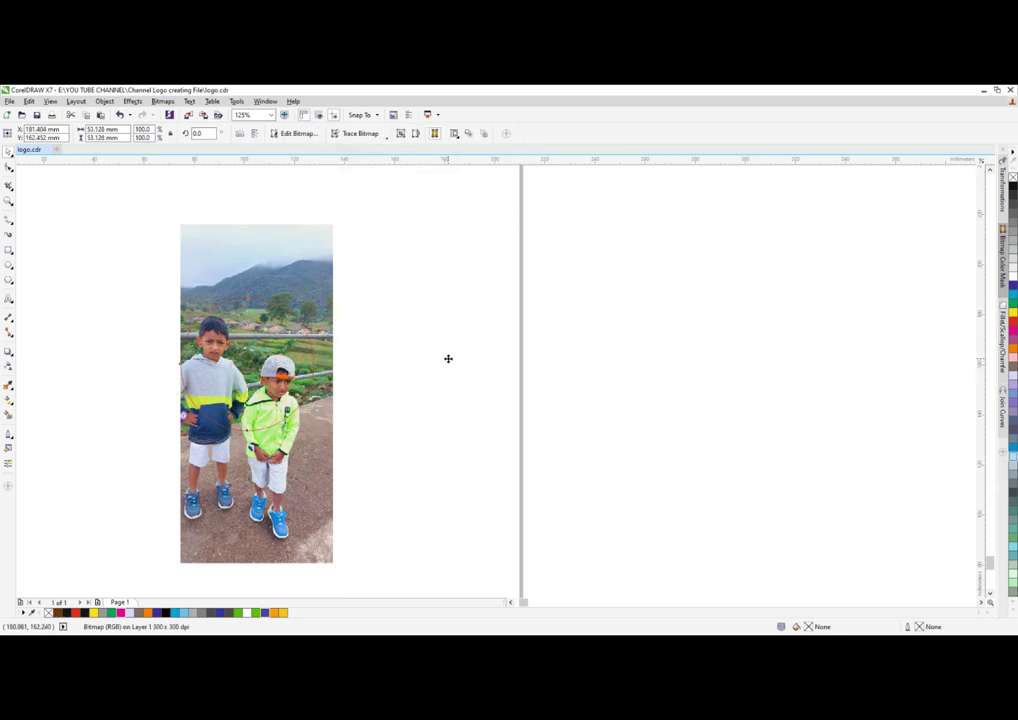
Step: Move the circle down over the boys' torsos, intersect it with the photo, and place the new cutout below the first one
{"action": "left_click", "coordinate": [306, 335]}
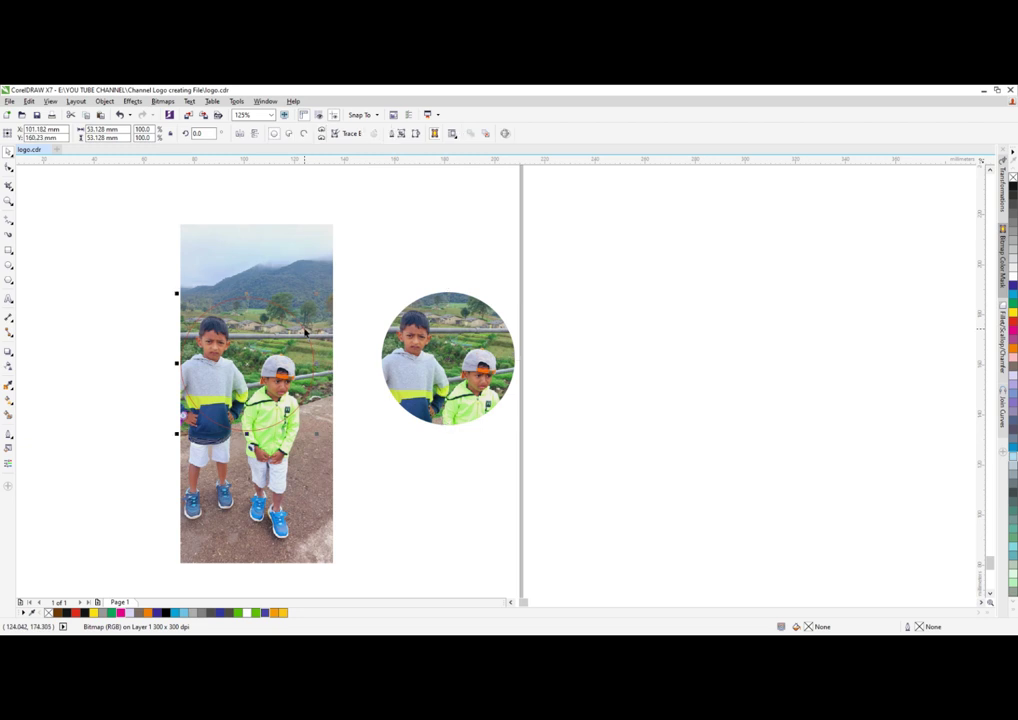
{"action": "left_click_drag", "start_coordinate": [247, 364], "coordinate": [249, 442]}
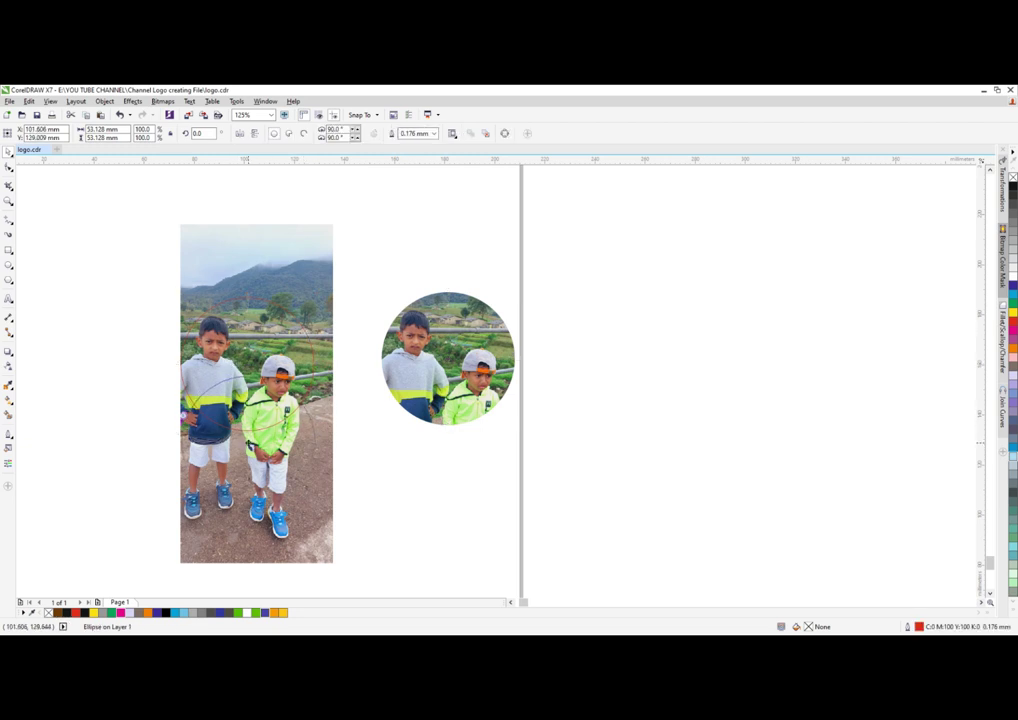
{"action": "scroll", "coordinate": [243, 296], "scroll_direction": "down", "scroll_amount": 1}
{"action": "scroll", "coordinate": [252, 380], "scroll_direction": "up", "scroll_amount": 1}
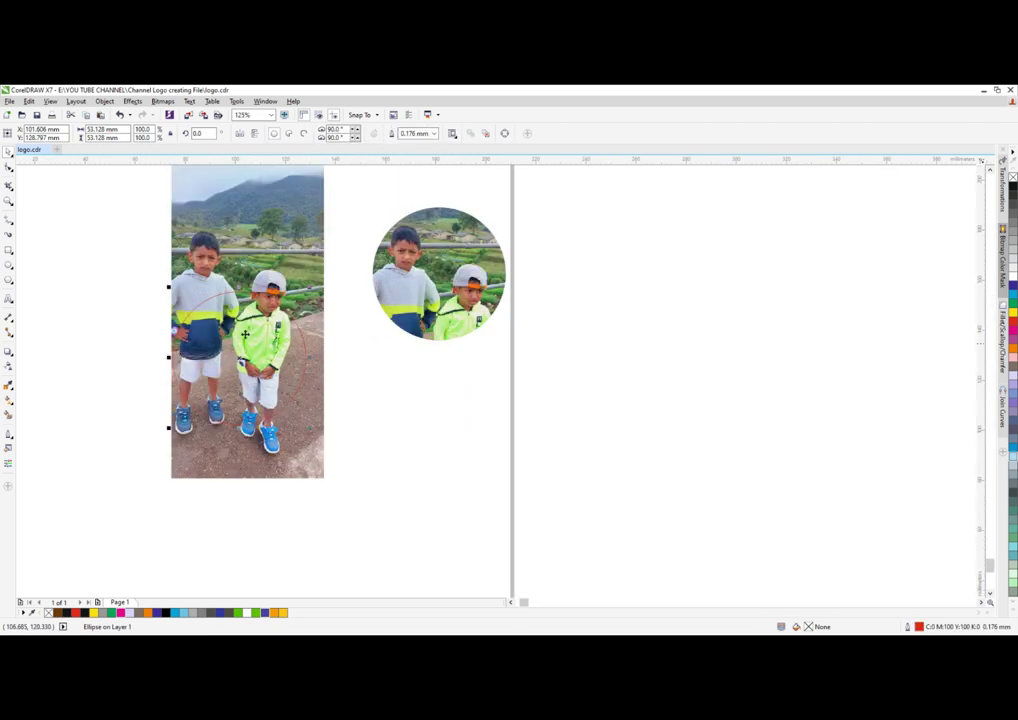
{"action": "left_click", "coordinate": [255, 235], "text": "shift"}
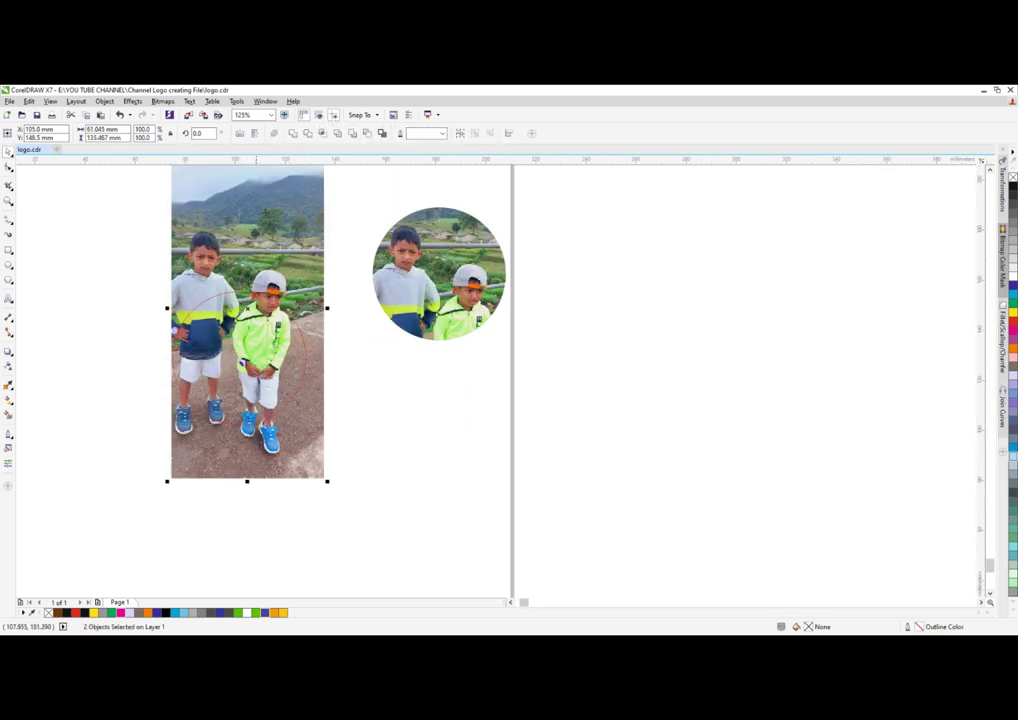
{"action": "left_click", "coordinate": [321, 134]}
{"action": "left_click_drag", "start_coordinate": [240, 358], "coordinate": [418, 412]}
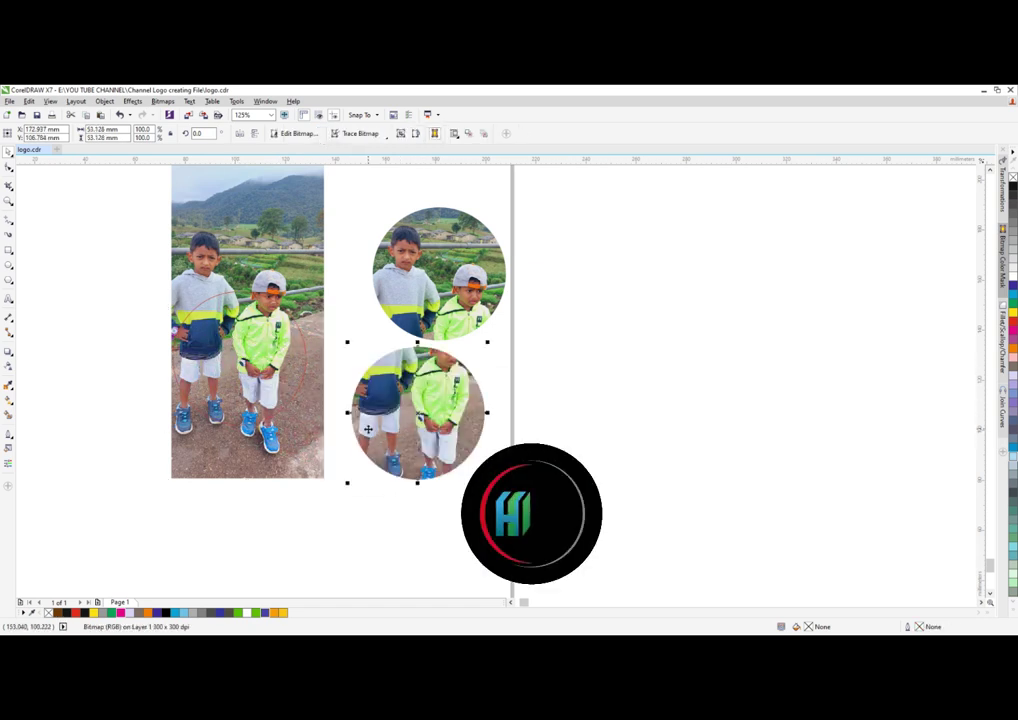
Step: Shrink the circle to about 27.9 mm over the taller boy's head, intersect it with the photo, and move the cutout left of the photo
{"action": "scroll", "coordinate": [368, 429], "scroll_direction": "down", "scroll_amount": 2}
{"action": "scroll", "coordinate": [386, 383], "scroll_direction": "up", "scroll_amount": 2}
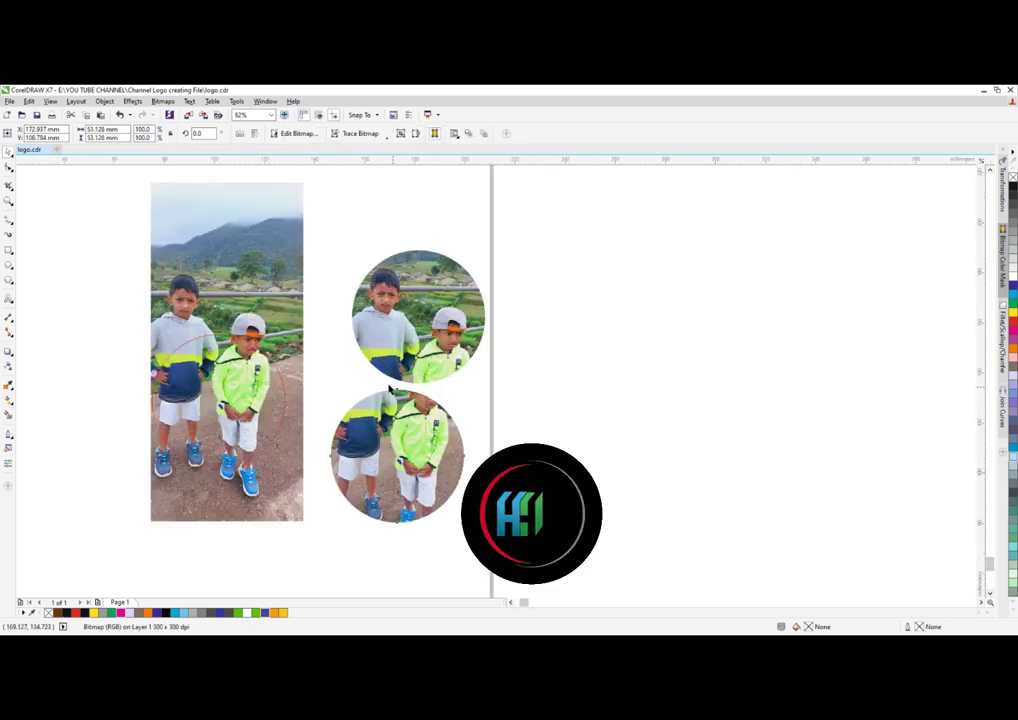
{"action": "left_click", "coordinate": [279, 375]}
{"action": "left_click_drag", "start_coordinate": [217, 393], "coordinate": [196, 293]}
{"action": "left_click_drag", "start_coordinate": [268, 369], "coordinate": [190, 316]}
{"action": "scroll", "coordinate": [185, 290], "scroll_direction": "up", "scroll_amount": 2}
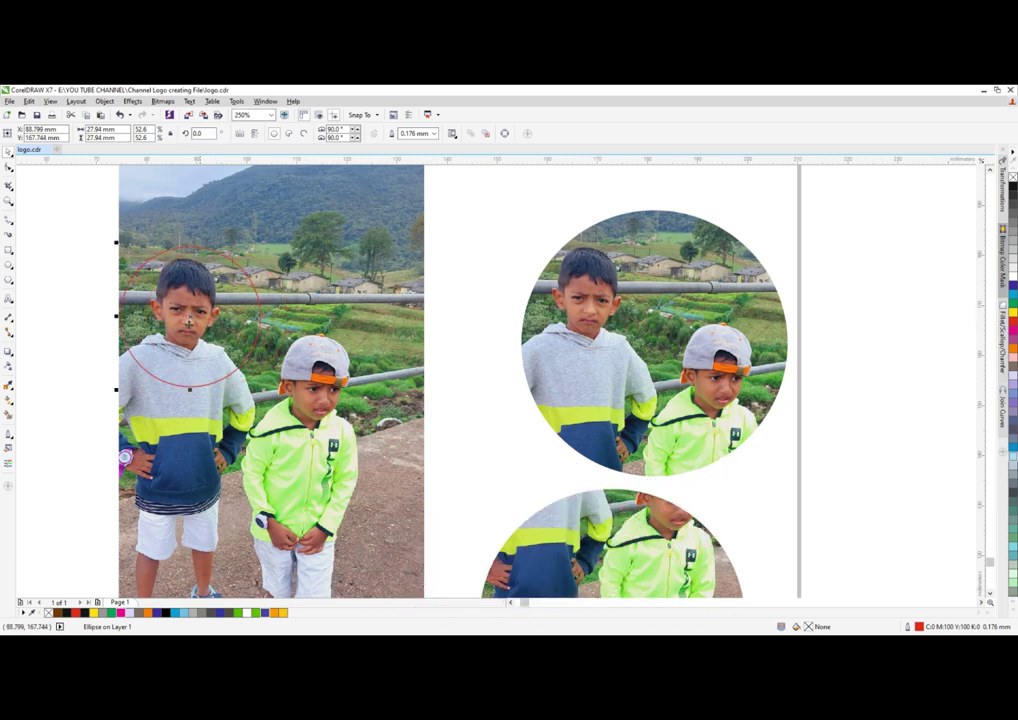
{"action": "left_click", "coordinate": [243, 295], "text": "shift"}
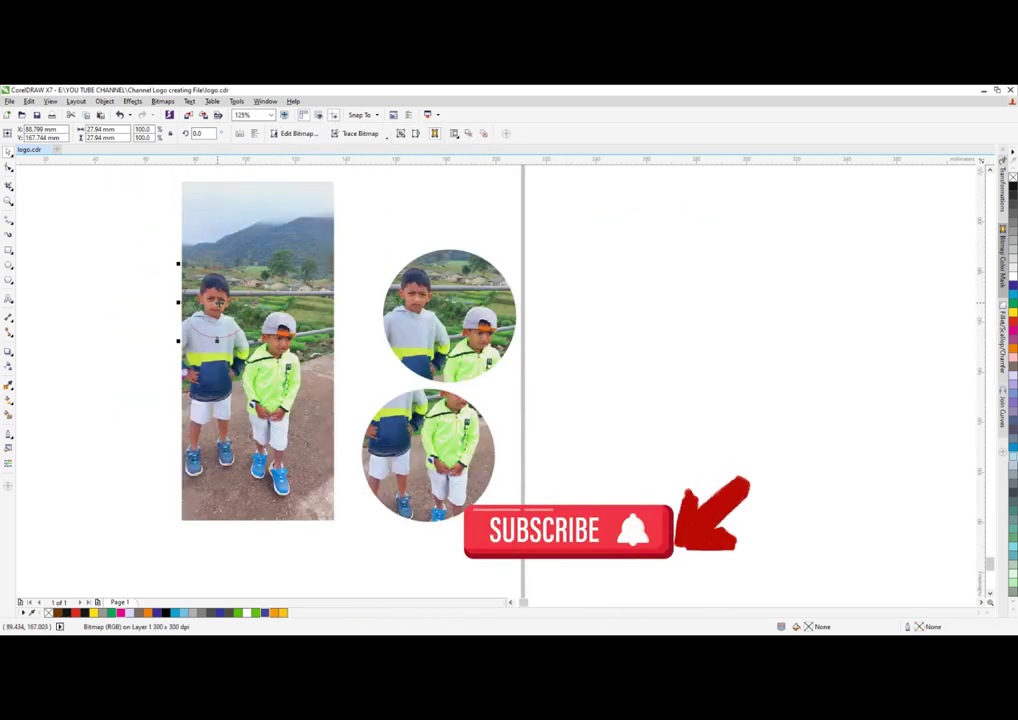
{"action": "left_click_drag", "start_coordinate": [215, 322], "coordinate": [127, 321]}
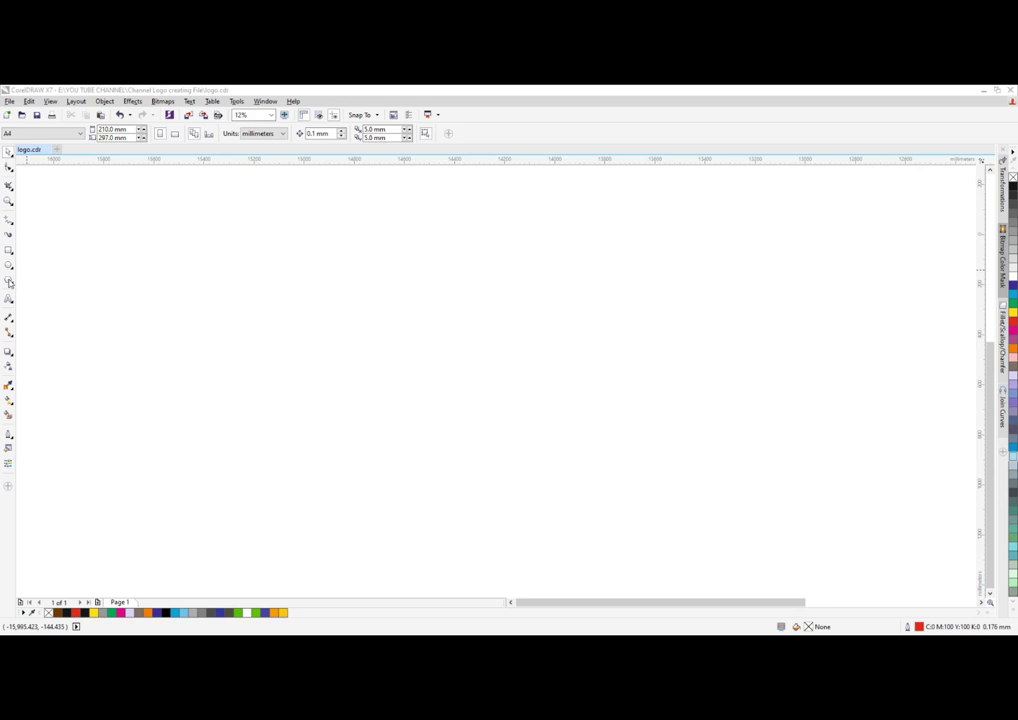
Step: Draw a circle about 182 mm in diameter on an empty area, fill it magenta, and mirror a copy directly below it
{"action": "left_click", "coordinate": [9, 282]}
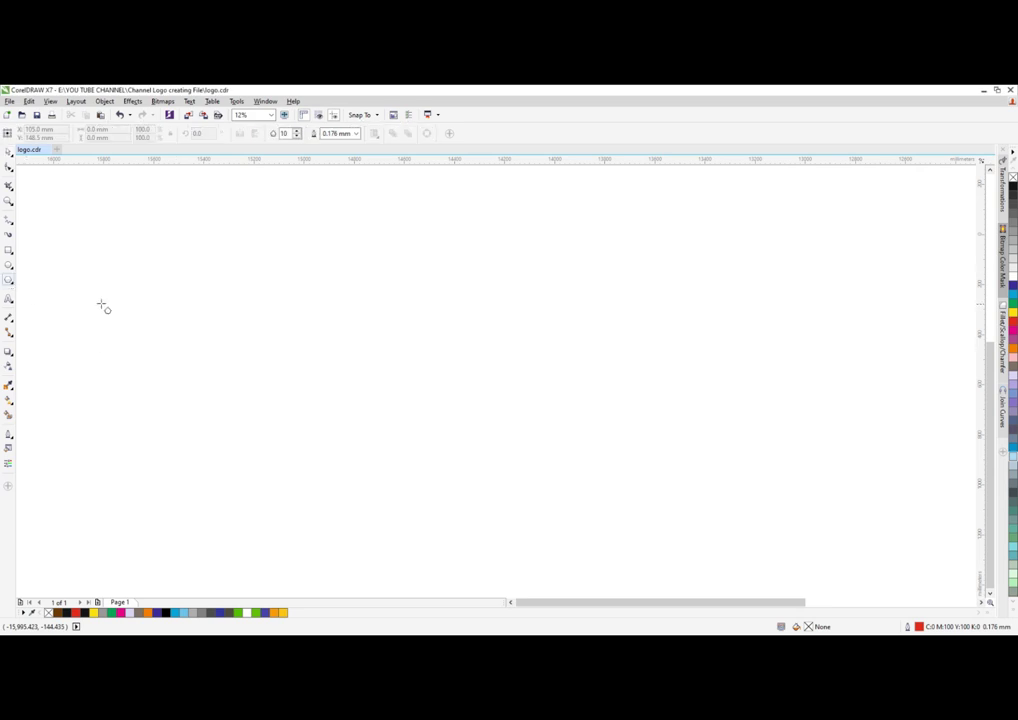
{"action": "left_click_drag", "start_coordinate": [228, 322], "coordinate": [255, 349]}
{"action": "left_click", "coordinate": [11, 158]}
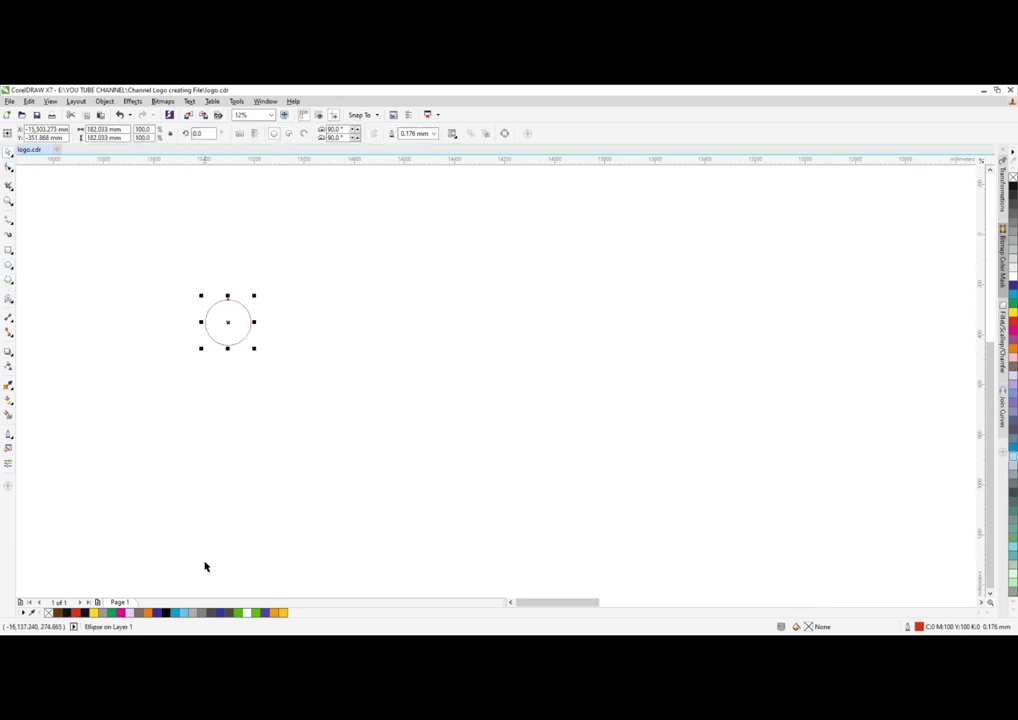
{"action": "left_click", "coordinate": [120, 618]}
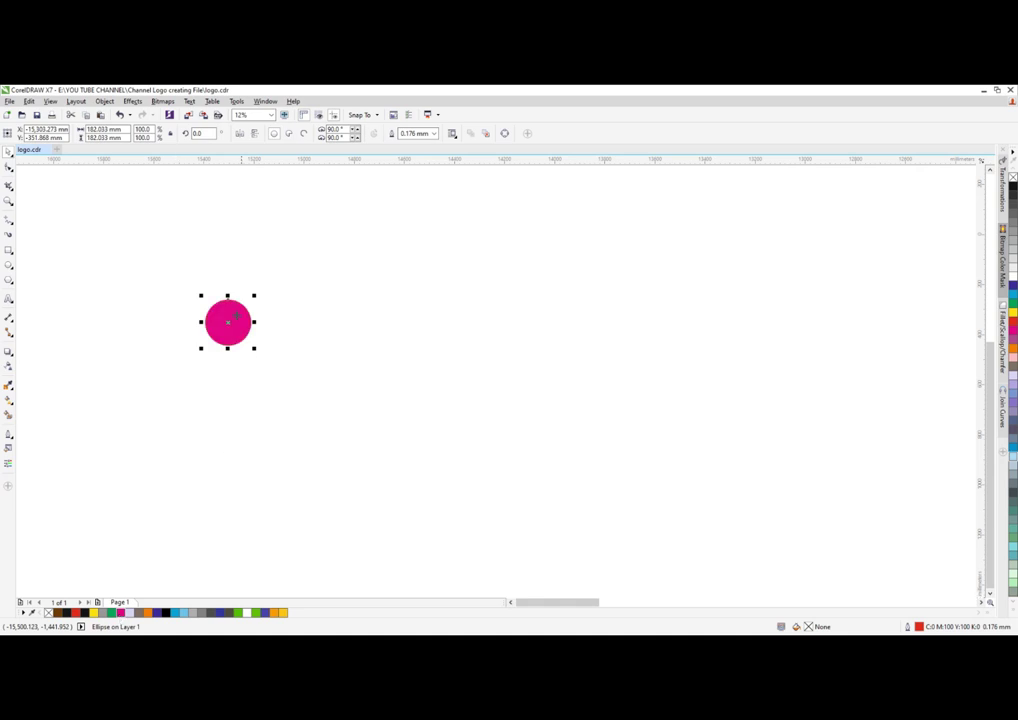
{"action": "scroll", "coordinate": [222, 305], "scroll_direction": "up", "scroll_amount": 2}
{"action": "left_click_drag", "start_coordinate": [236, 294], "coordinate": [236, 390]}
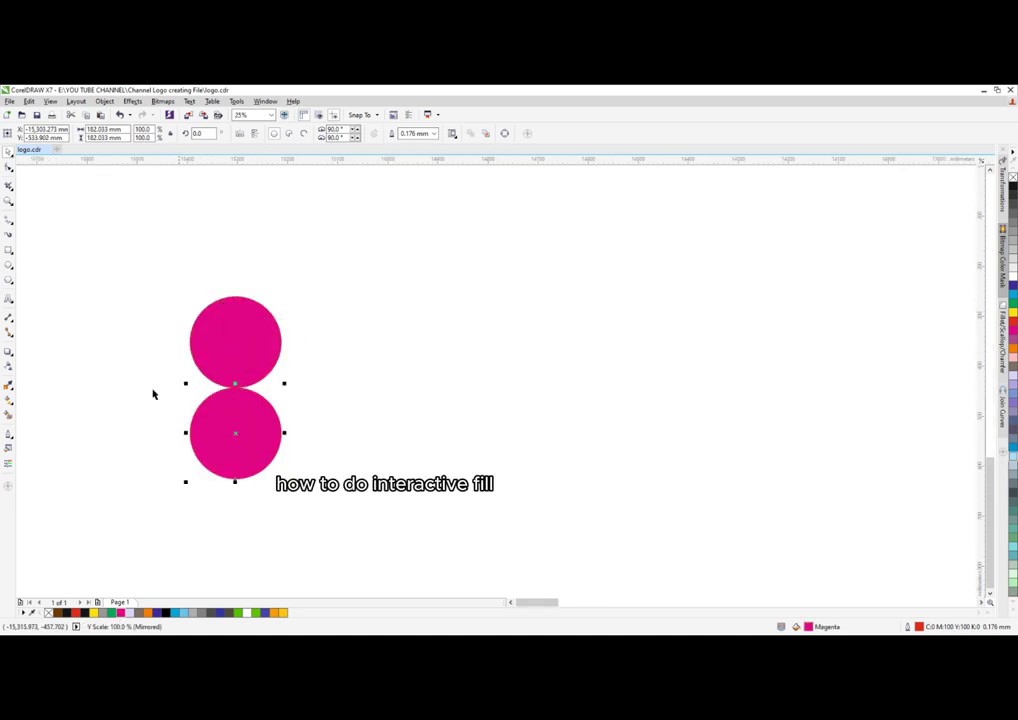
Step: Apply a linear transparency to the lower circle, fading out from its bottom edge toward its top
{"action": "left_click", "coordinate": [8, 368]}
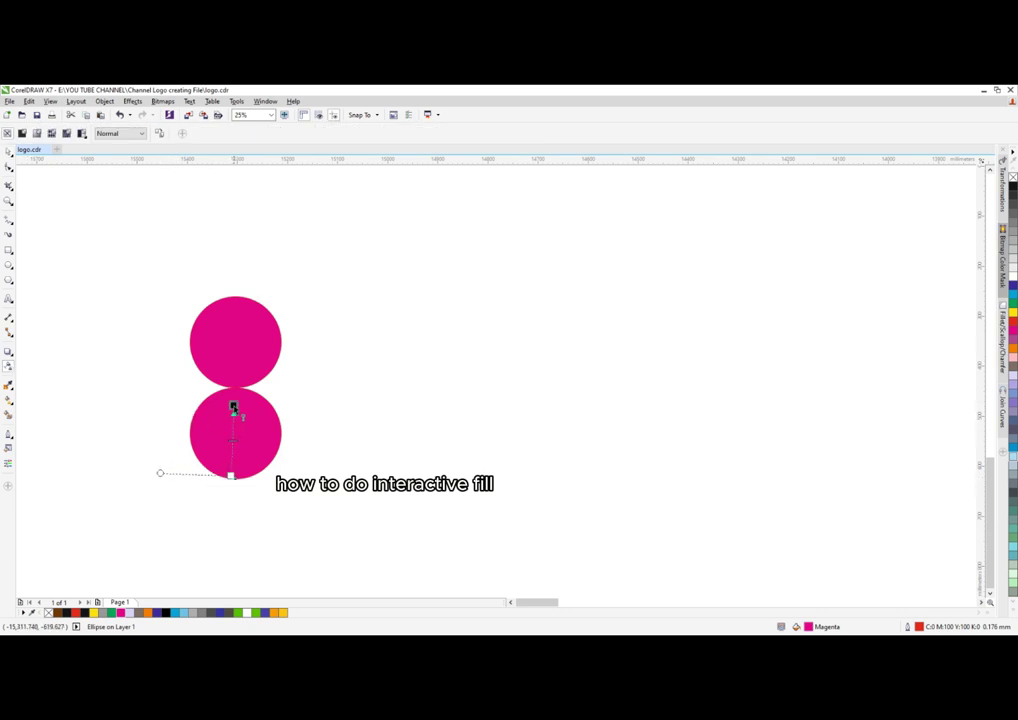
{"action": "left_click_drag", "start_coordinate": [233, 408], "coordinate": [235, 398]}
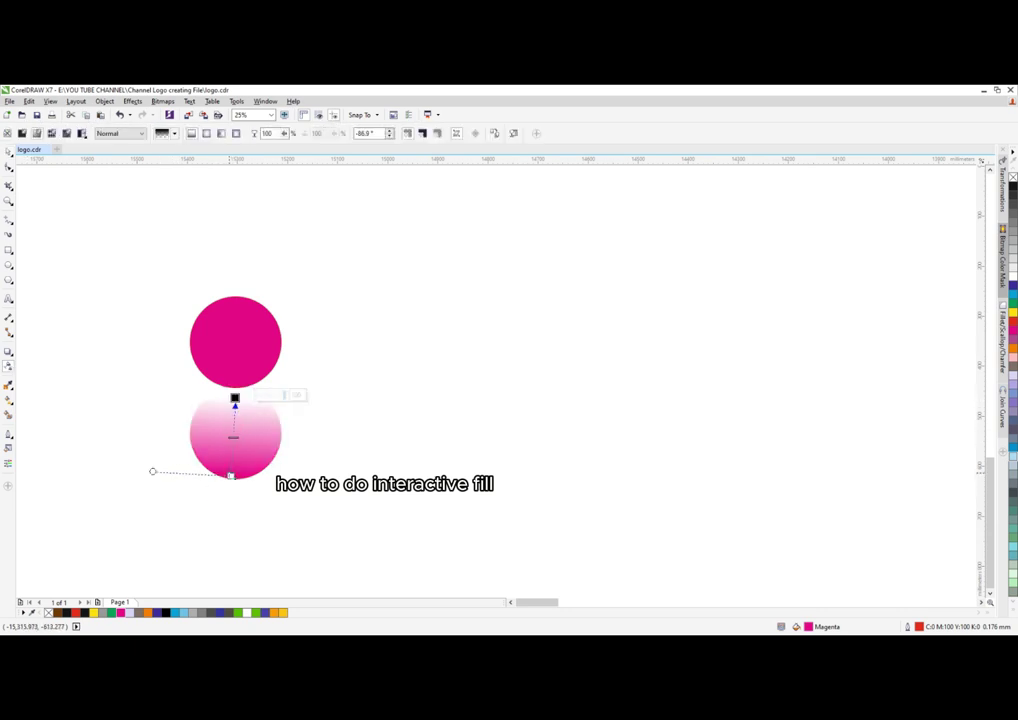
{"action": "left_click_drag", "start_coordinate": [153, 472], "coordinate": [284, 462]}
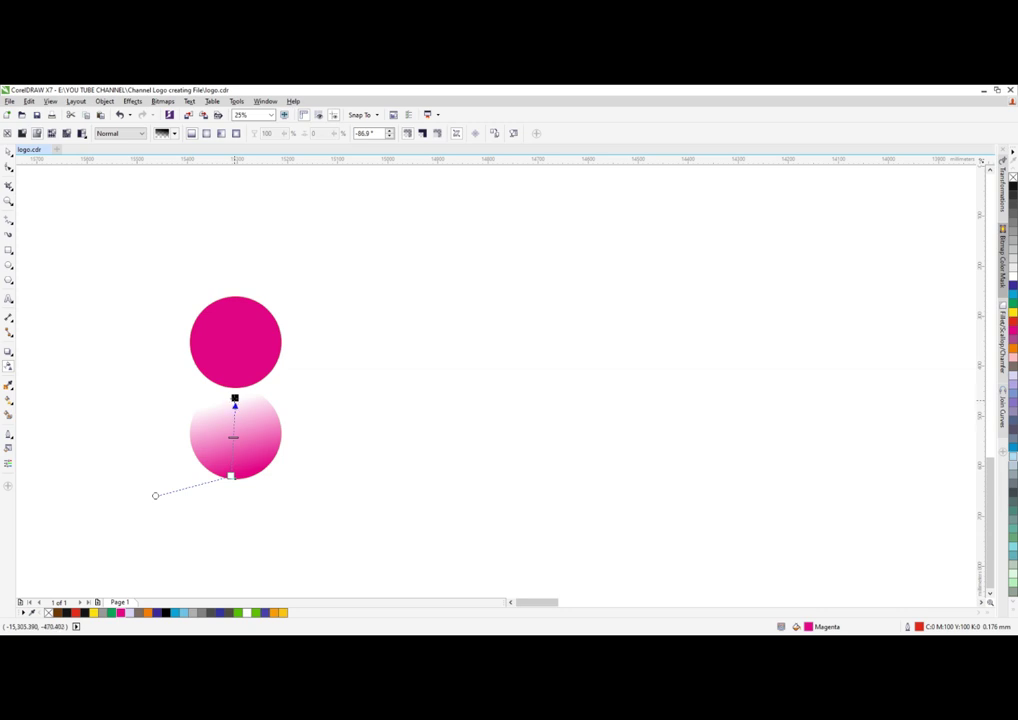
Step: Reverse the lower circle's transparency so it fades out from the top edge down to about its centre
{"action": "left_click_drag", "start_coordinate": [235, 398], "coordinate": [214, 540]}
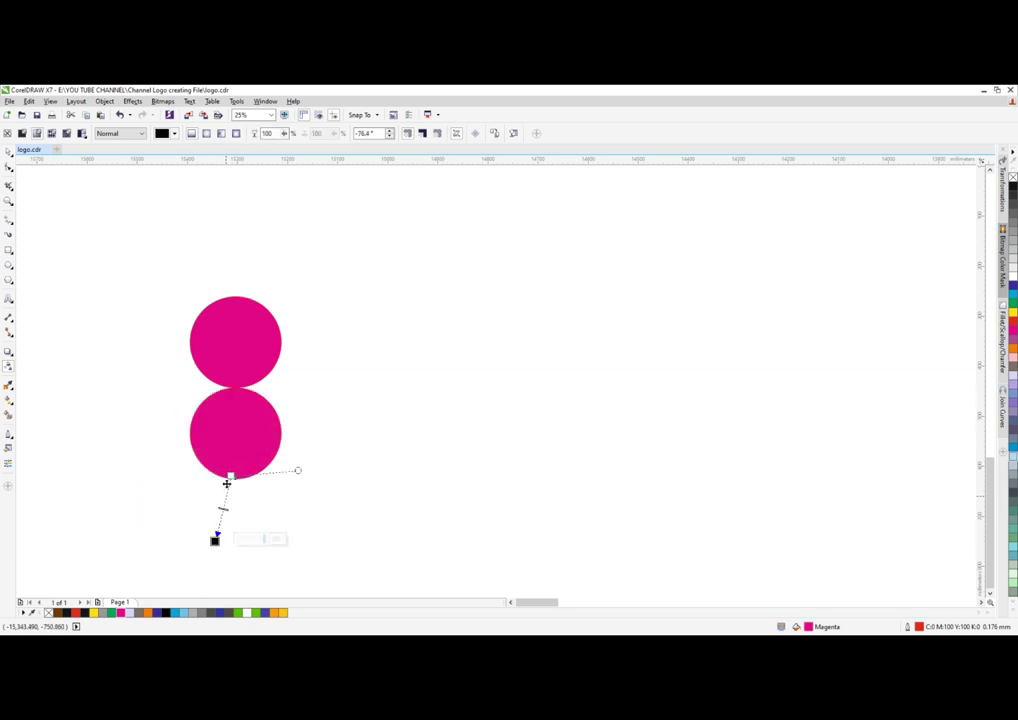
{"action": "left_click_drag", "start_coordinate": [231, 476], "coordinate": [225, 393]}
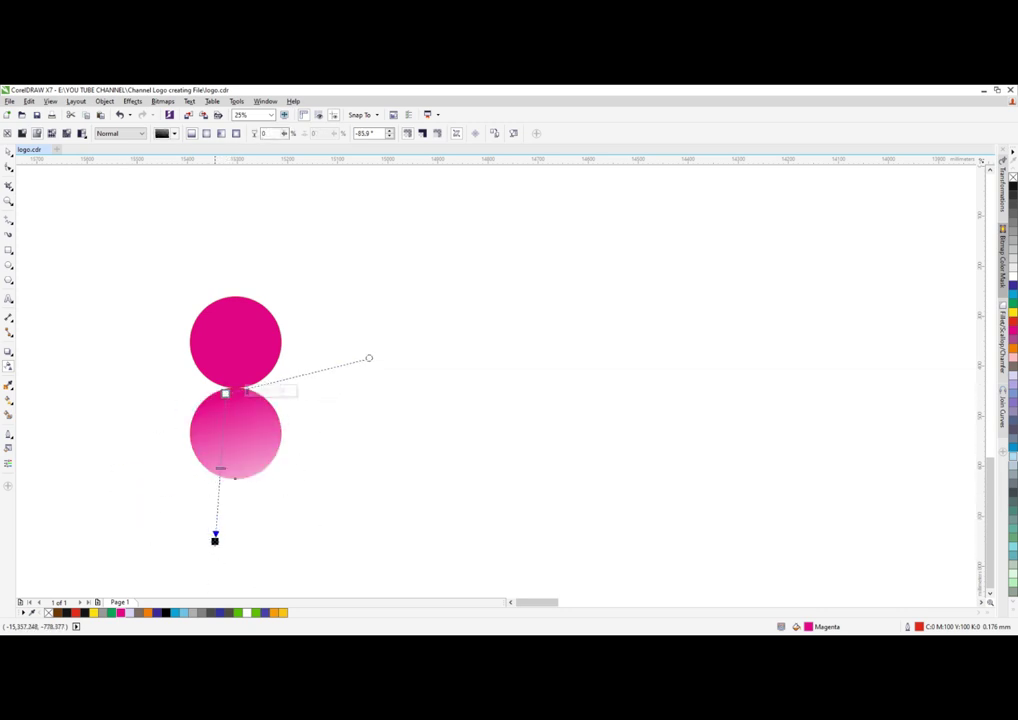
{"action": "left_click_drag", "start_coordinate": [215, 541], "coordinate": [226, 476]}
{"action": "left_click_drag", "start_coordinate": [226, 395], "coordinate": [234, 392]}
{"action": "left_click_drag", "start_coordinate": [226, 477], "coordinate": [235, 431]}
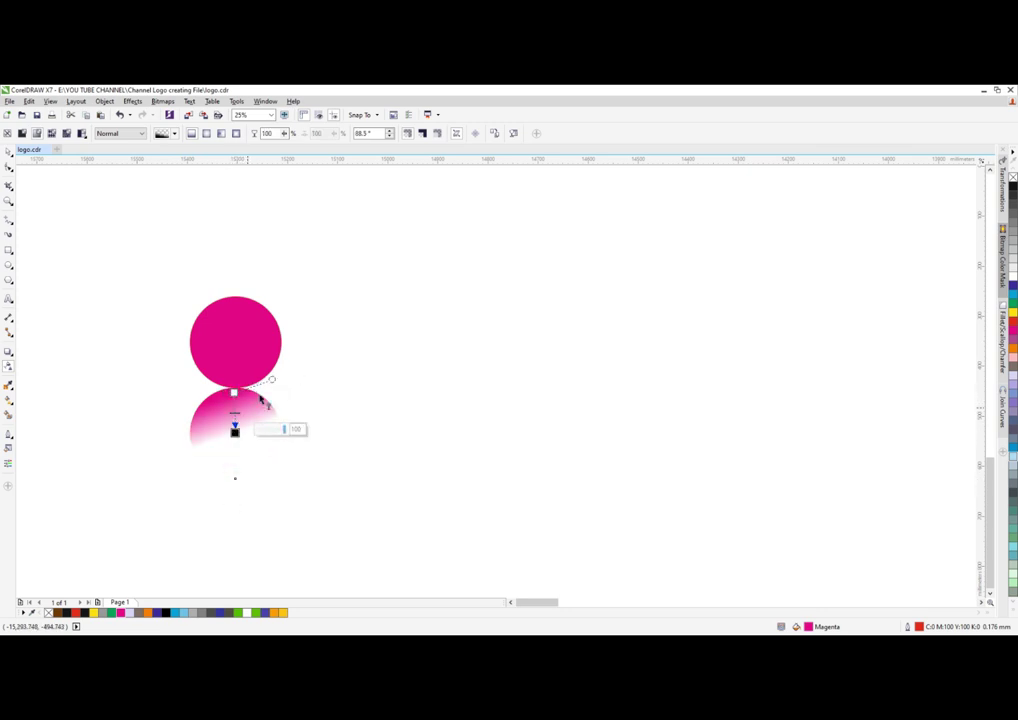
Step: Undo the stray transparency redraw beside the circles and level the reflection's fade horizontally, keeping its end node at 100 percent transparency
{"action": "left_click_drag", "start_coordinate": [274, 376], "coordinate": [275, 384]}
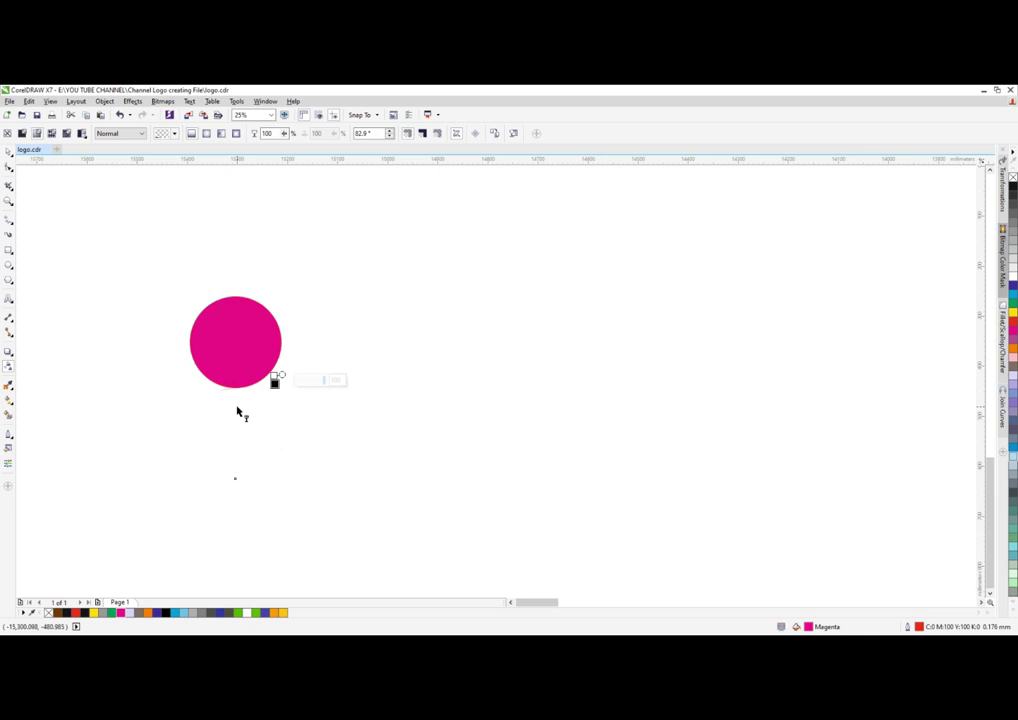
{"action": "key", "text": "ctrl+z"}
{"action": "left_click_drag", "start_coordinate": [270, 401], "coordinate": [273, 394]}
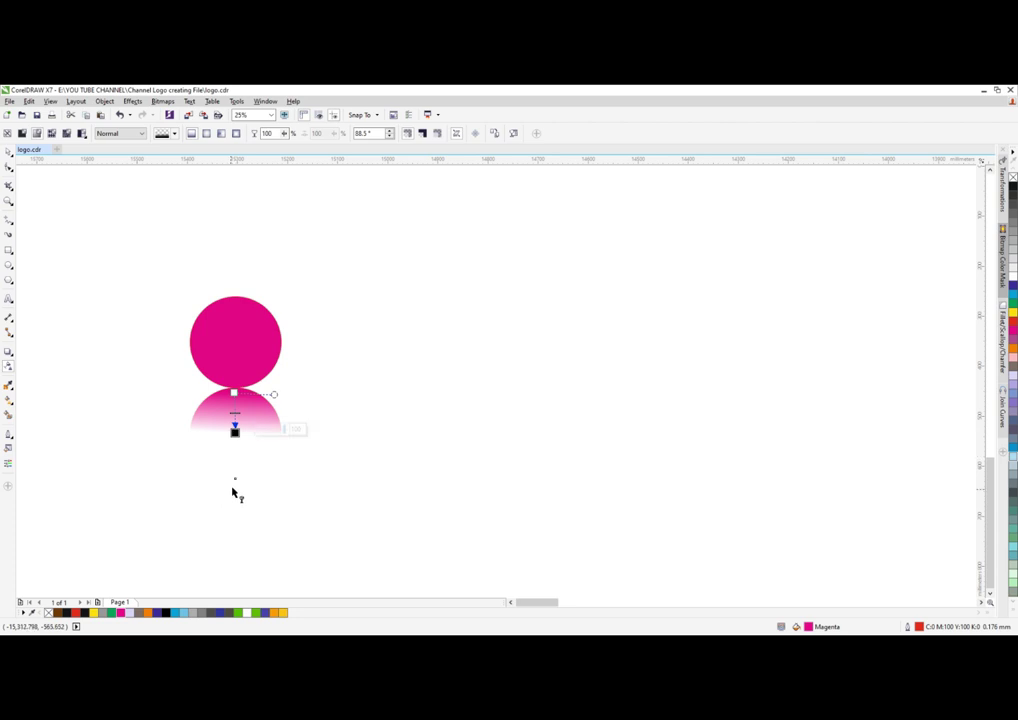
{"action": "left_click", "coordinate": [239, 486]}
{"action": "left_click", "coordinate": [234, 409]}
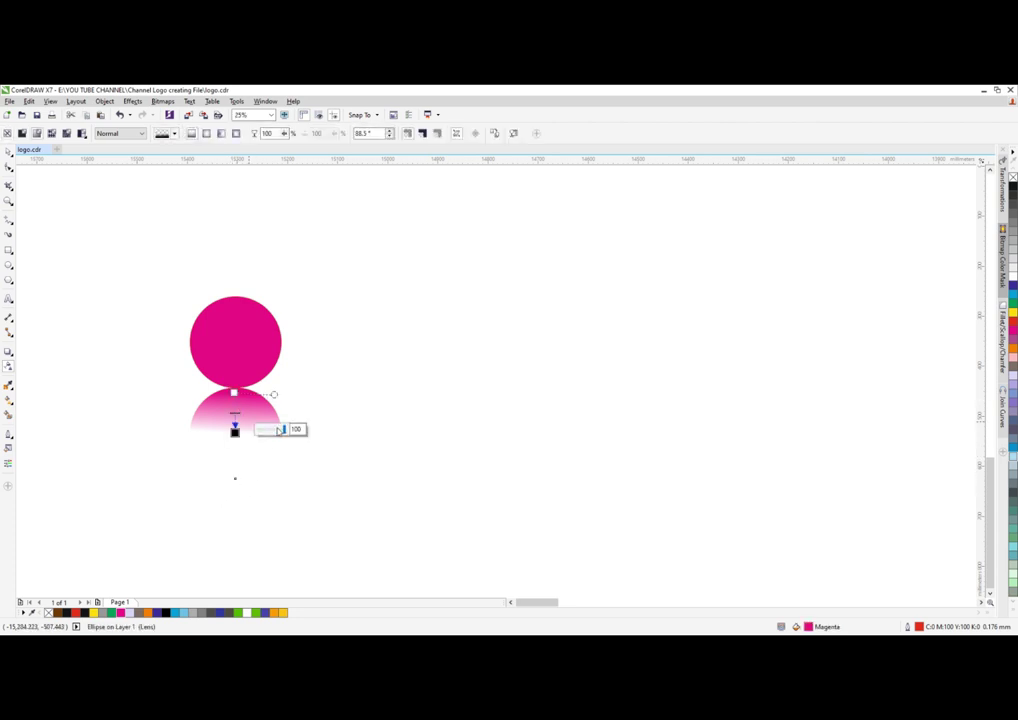
{"action": "left_click_drag", "start_coordinate": [284, 430], "coordinate": [318, 434]}
Step: Shift the transparency's start node up into the upper circle to make the reflection fainter, and deselect the reflection
{"action": "scroll", "coordinate": [224, 425], "scroll_direction": "up", "scroll_amount": 4}
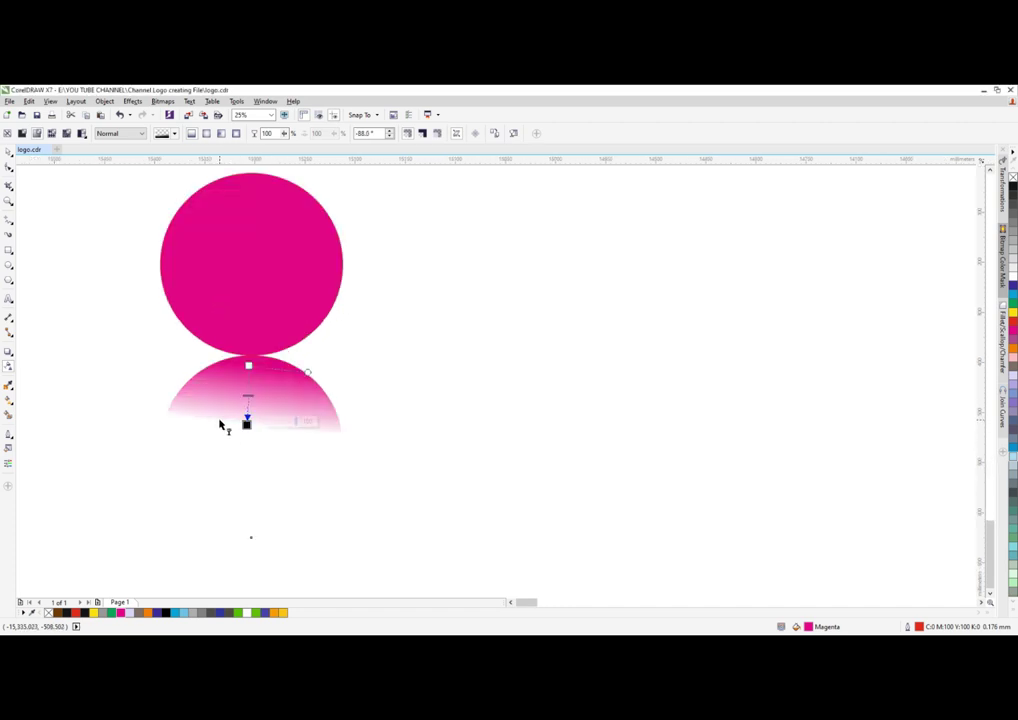
{"action": "scroll", "coordinate": [253, 401], "scroll_direction": "down", "scroll_amount": 2}
{"action": "left_click_drag", "start_coordinate": [259, 378], "coordinate": [251, 336]}
{"action": "left_click_drag", "start_coordinate": [259, 406], "coordinate": [252, 406]}
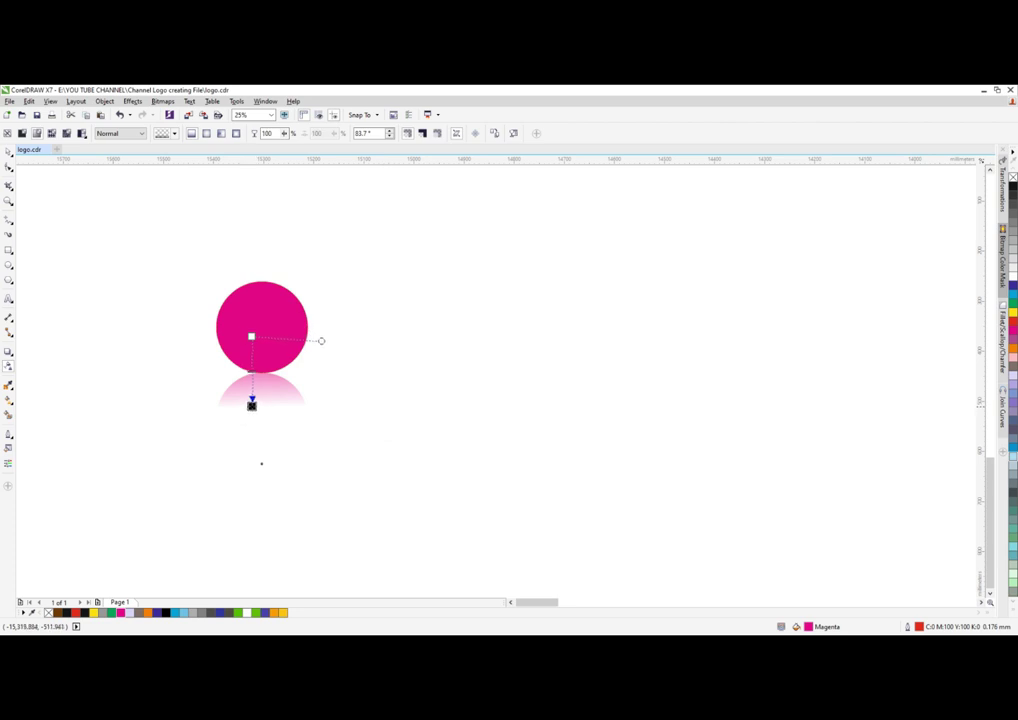
{"action": "left_click", "coordinate": [255, 337]}
{"action": "left_click_drag", "start_coordinate": [255, 337], "coordinate": [256, 337]}
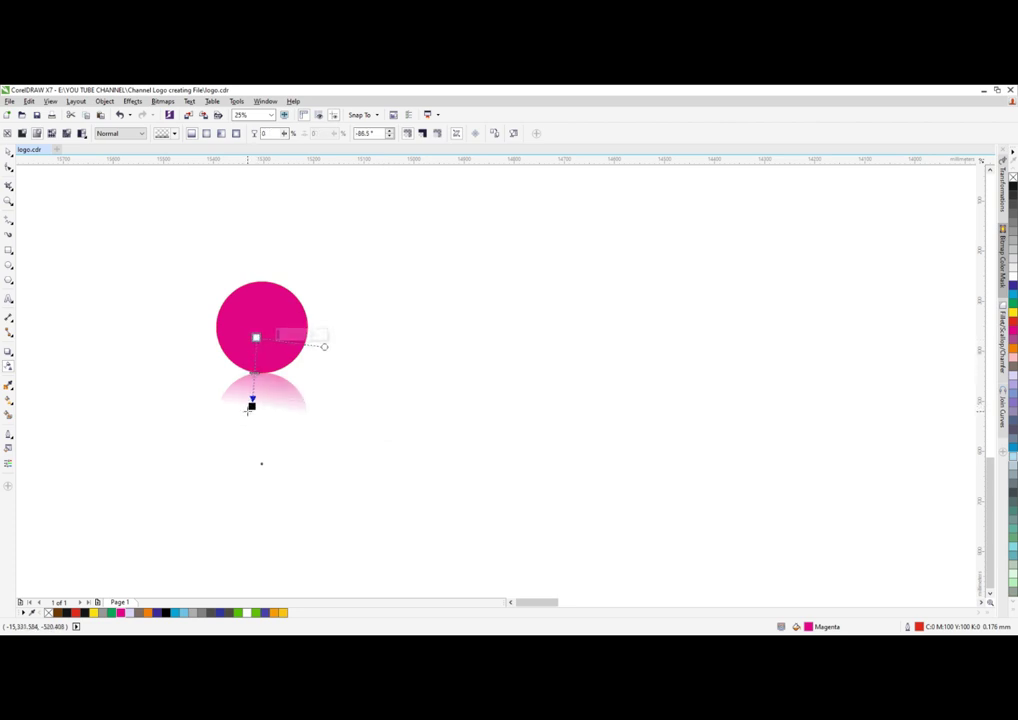
{"action": "left_click", "coordinate": [8, 152]}
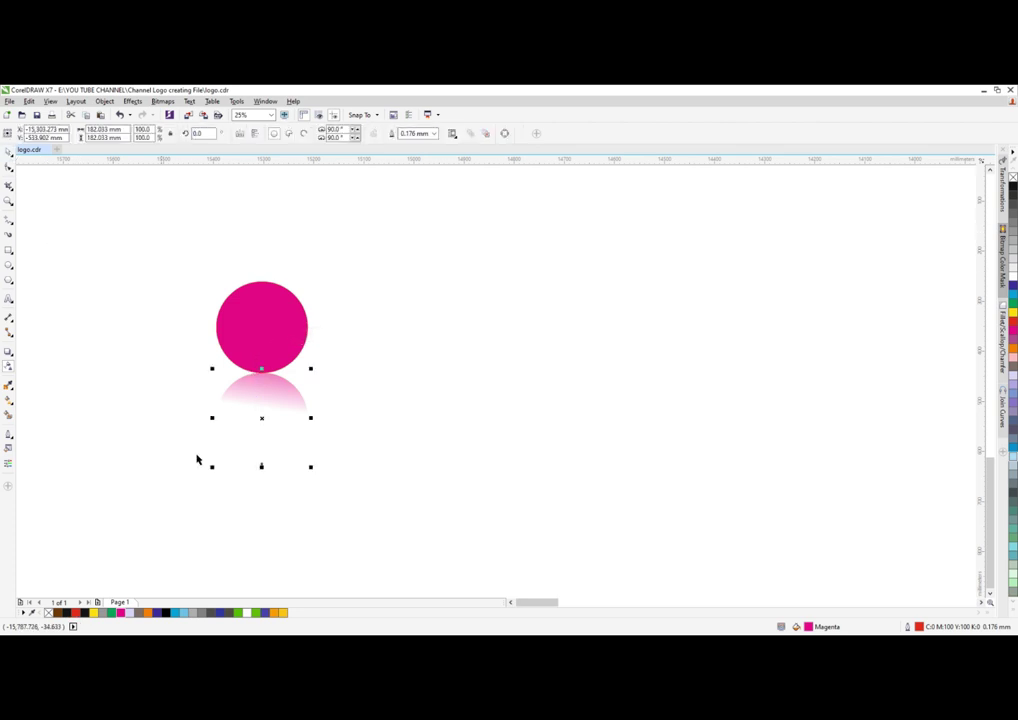
{"action": "left_click", "coordinate": [175, 336]}
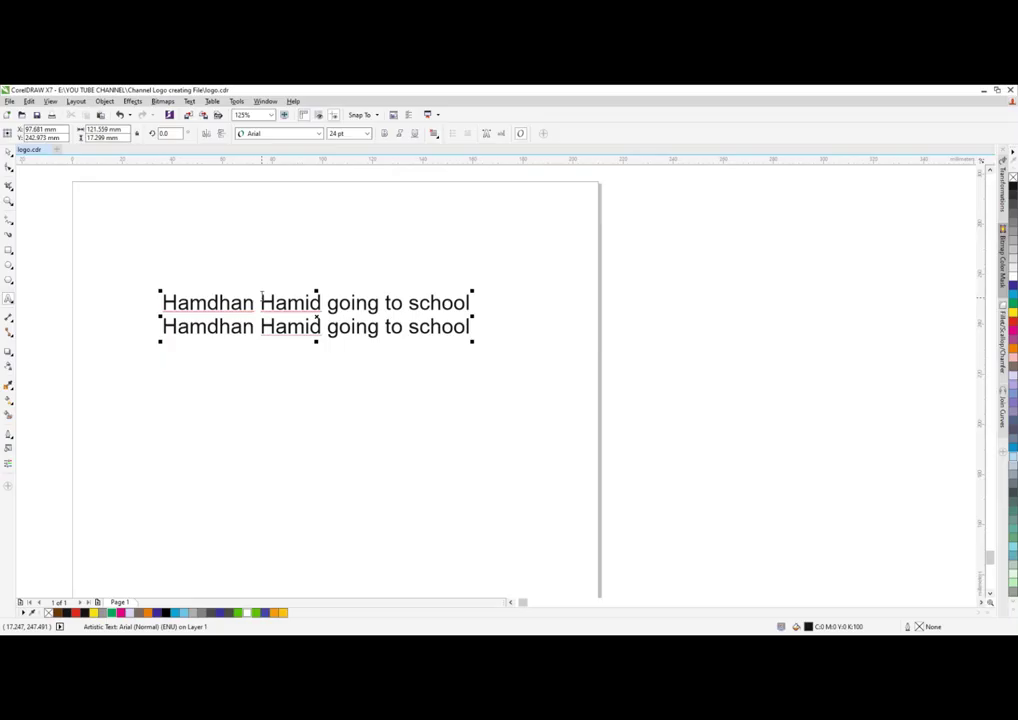
Step: Change the second word of the upper text line to UPPERCASE with the Change Case command
{"action": "left_click_drag", "start_coordinate": [261, 300], "coordinate": [321, 302]}
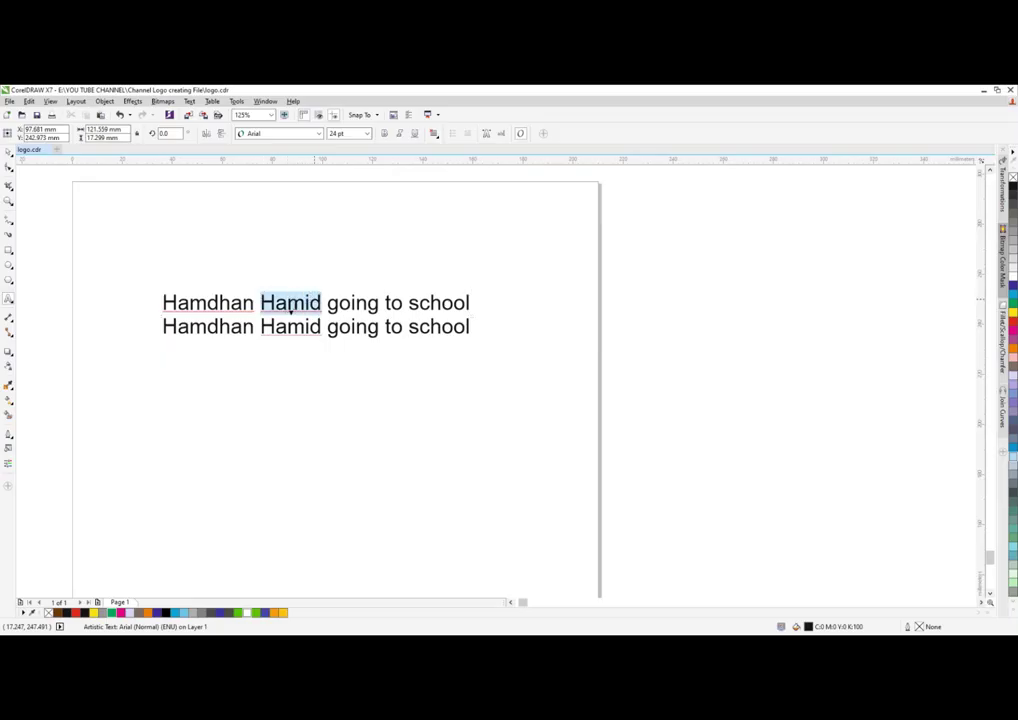
{"action": "left_click", "coordinate": [189, 101]}
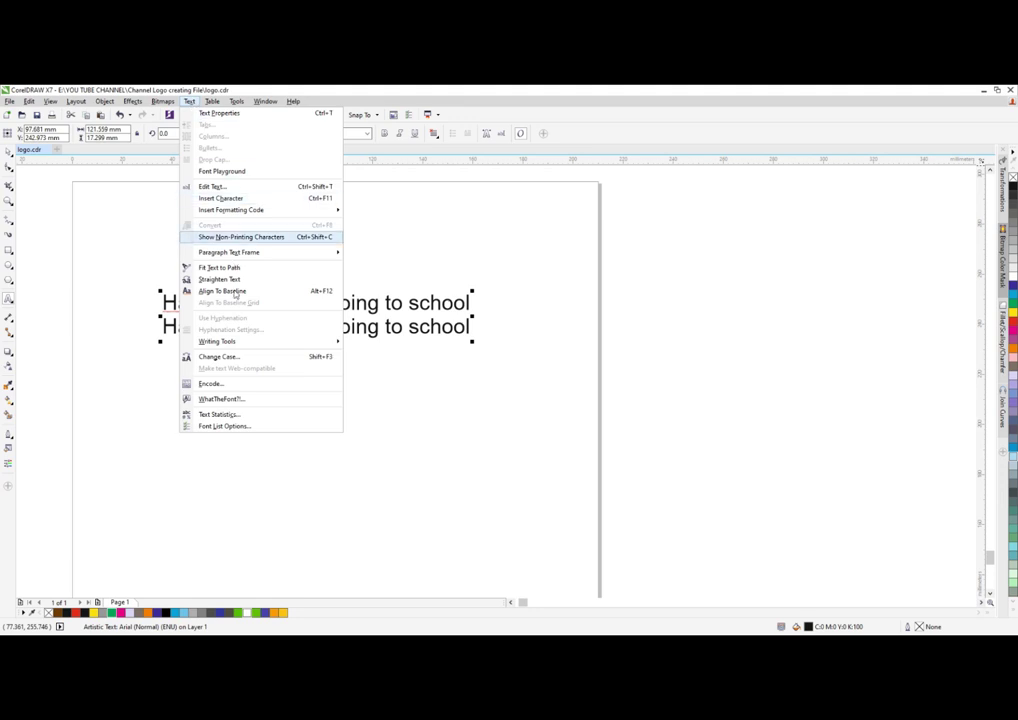
{"action": "left_click", "coordinate": [217, 357]}
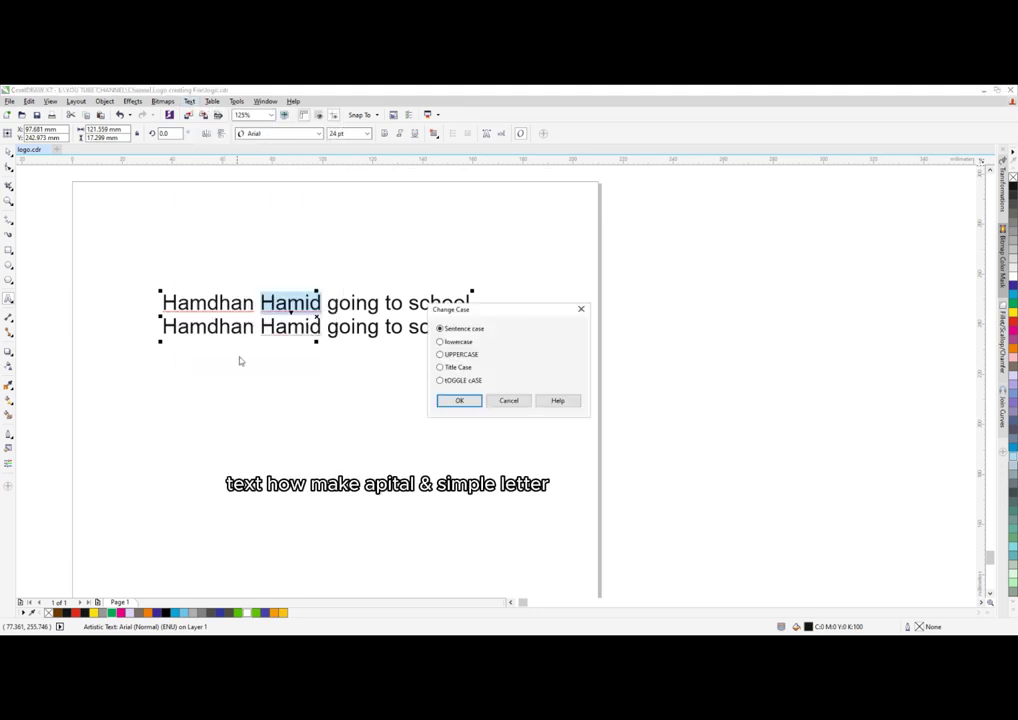
{"action": "left_click", "coordinate": [451, 398]}
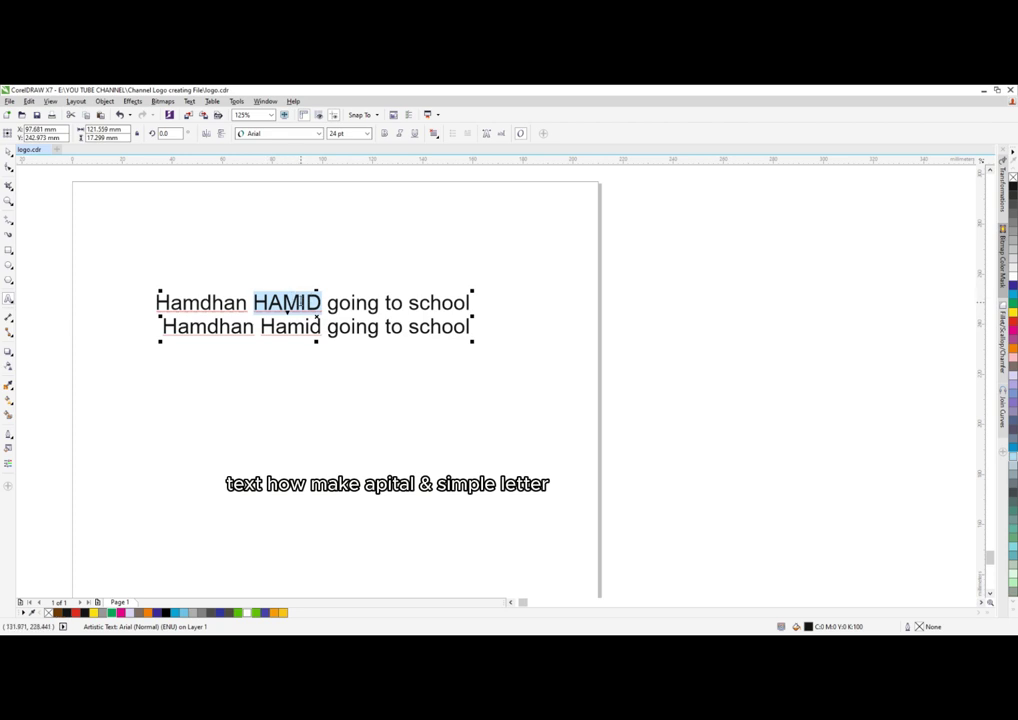
Step: Capitalize the letter g of "going" in the upper text line with the Change Case command
{"action": "scroll", "coordinate": [300, 302], "scroll_direction": "up", "scroll_amount": 2}
{"action": "scroll", "coordinate": [300, 290], "scroll_direction": "down", "scroll_amount": 2}
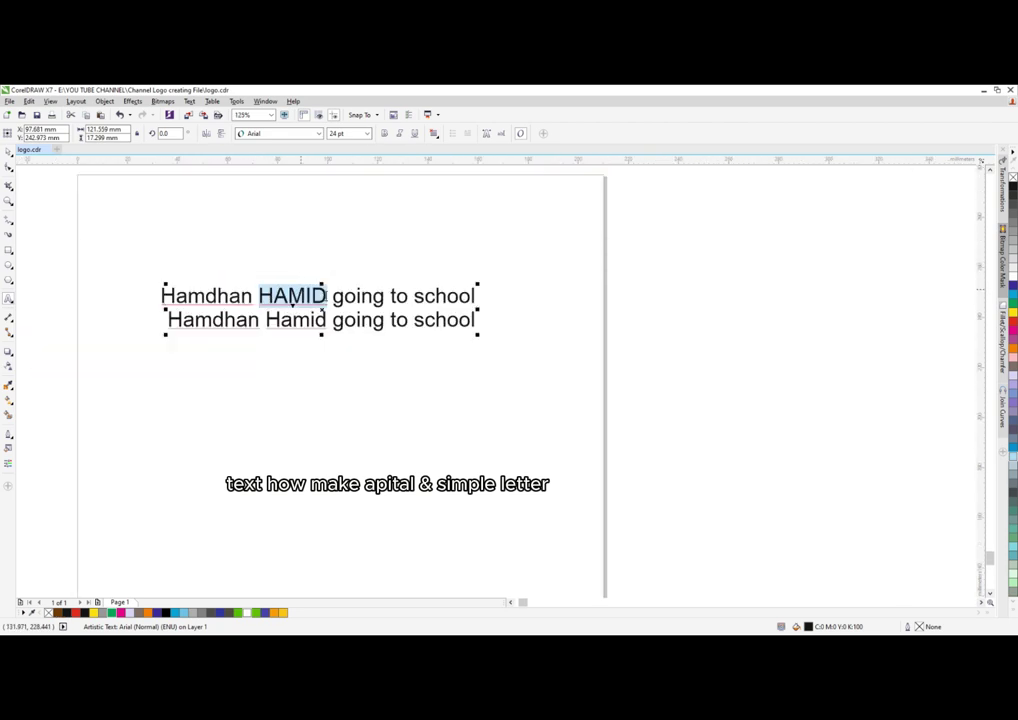
{"action": "scroll", "coordinate": [377, 298], "scroll_direction": "up", "scroll_amount": 2}
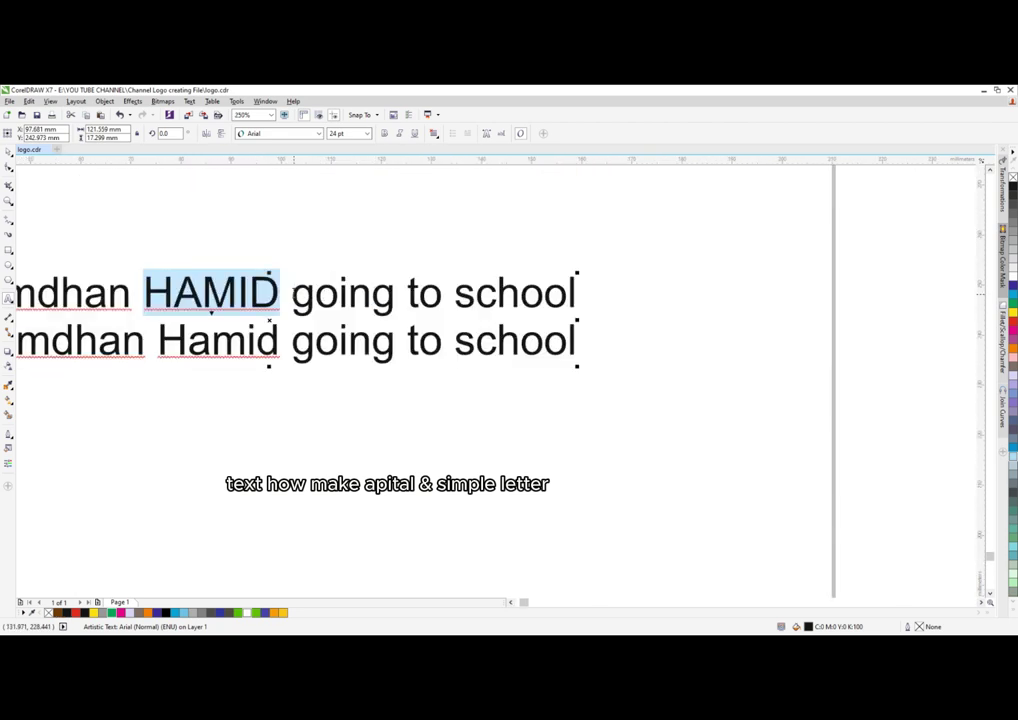
{"action": "left_click_drag", "start_coordinate": [293, 294], "coordinate": [313, 296]}
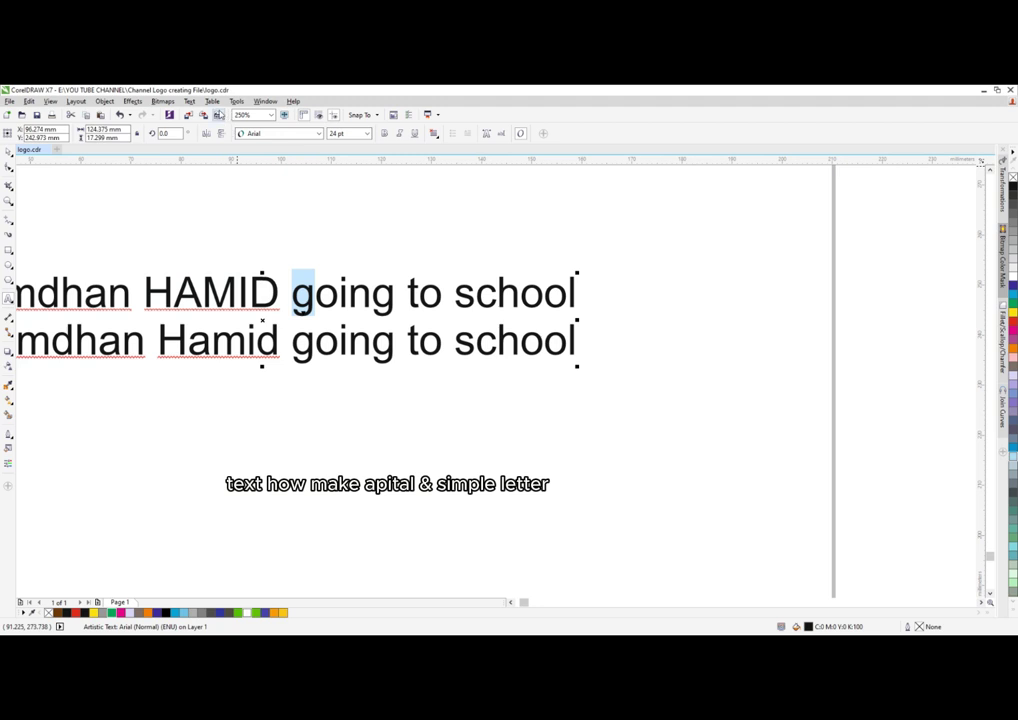
{"action": "left_click", "coordinate": [189, 101]}
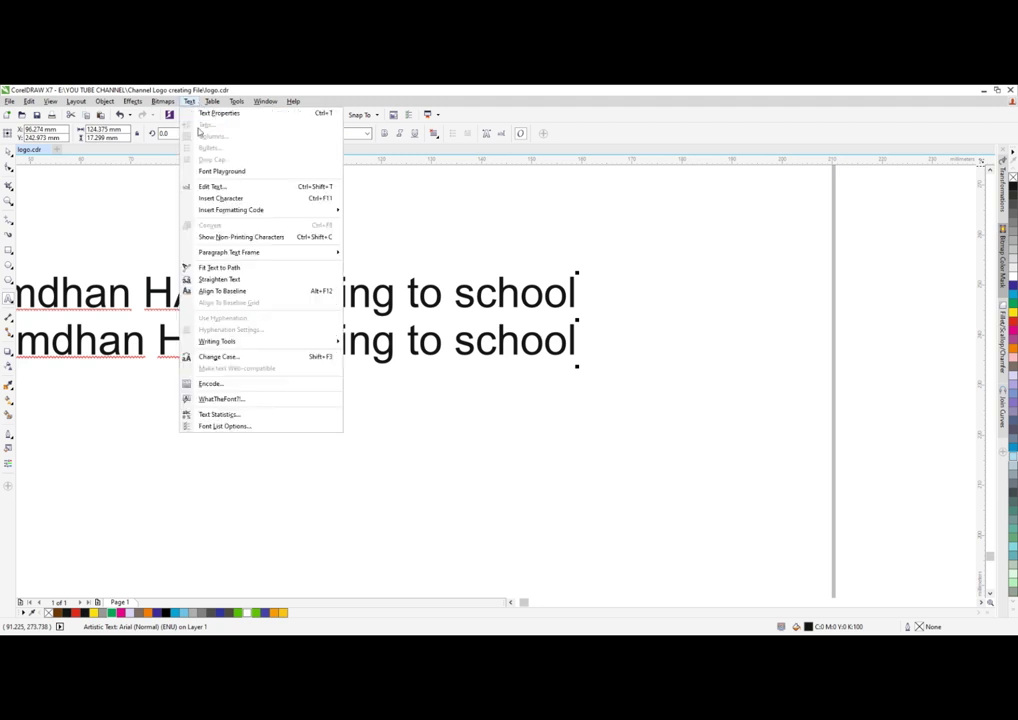
{"action": "left_click", "coordinate": [228, 358]}
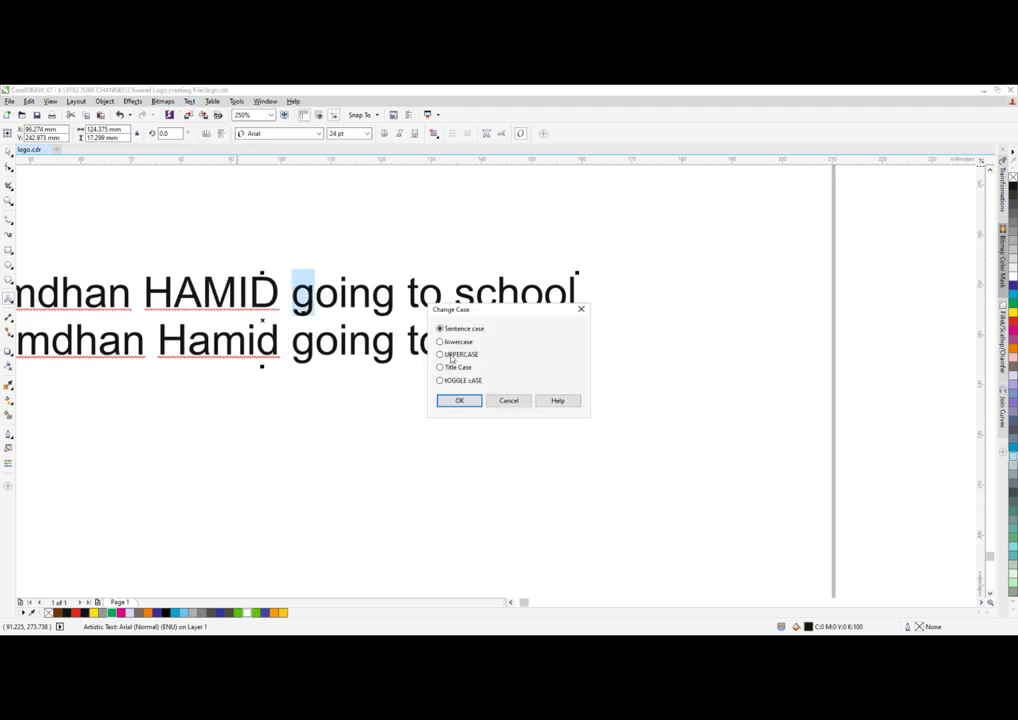
{"action": "left_click", "coordinate": [457, 401]}
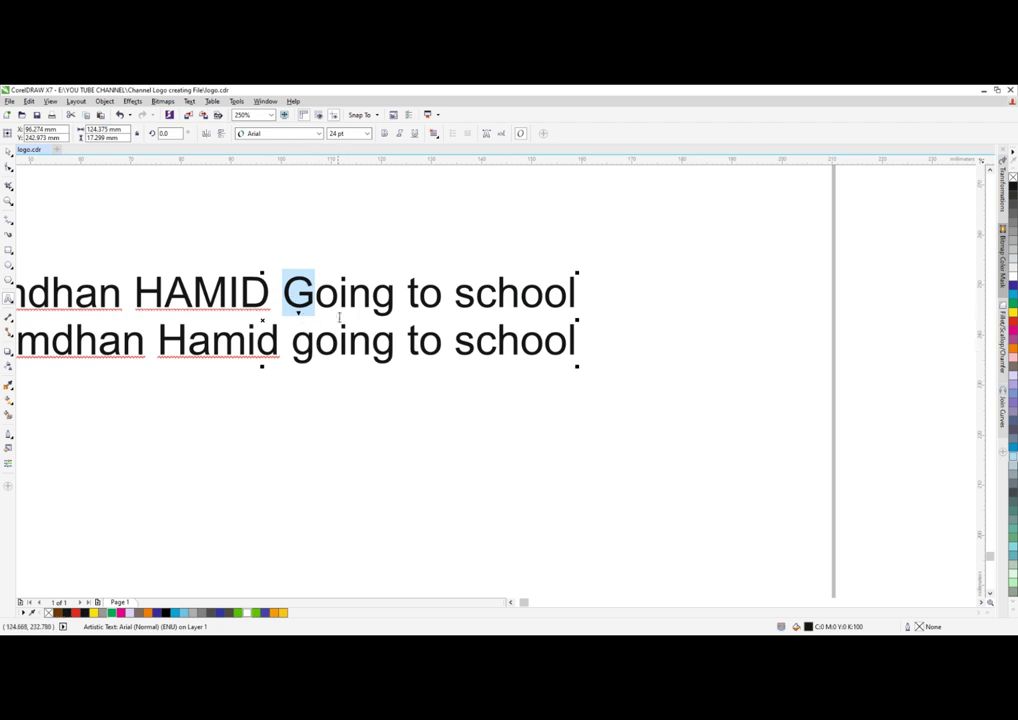
Step: Change the first letter of the lower text line to lowercase with the Change Case command
{"action": "scroll", "coordinate": [340, 303], "scroll_direction": "down", "scroll_amount": 2}
{"action": "scroll", "coordinate": [268, 318], "scroll_direction": "up", "scroll_amount": 2}
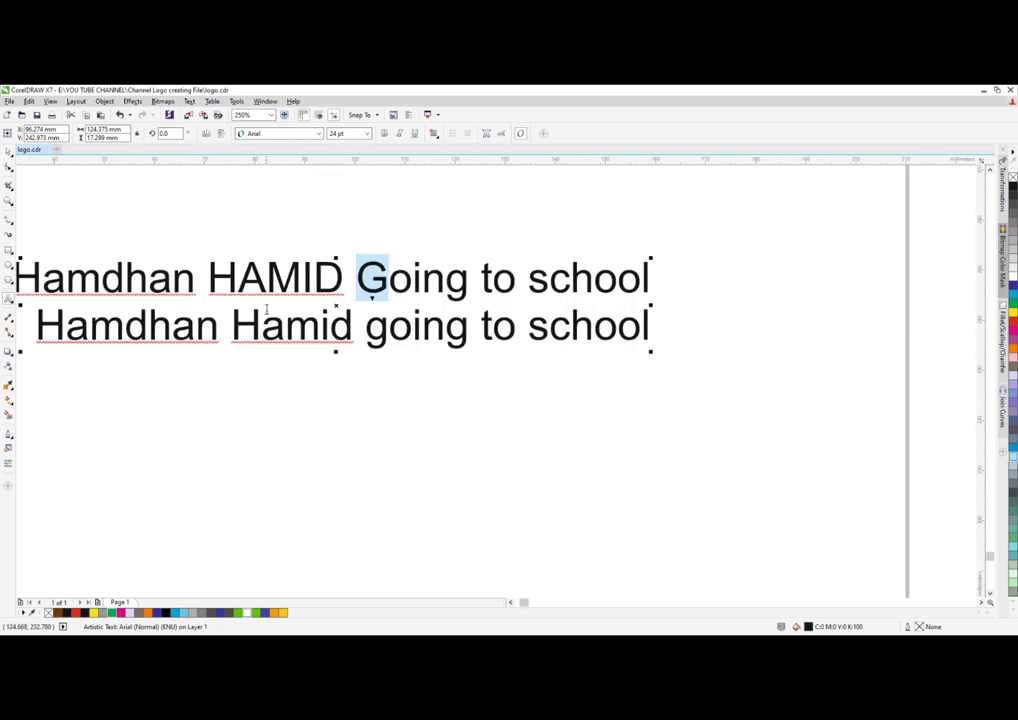
{"action": "scroll", "coordinate": [285, 308], "scroll_direction": "down", "scroll_amount": 2}
{"action": "scroll", "coordinate": [170, 318], "scroll_direction": "up", "scroll_amount": 2}
{"action": "left_click", "coordinate": [155, 312]}
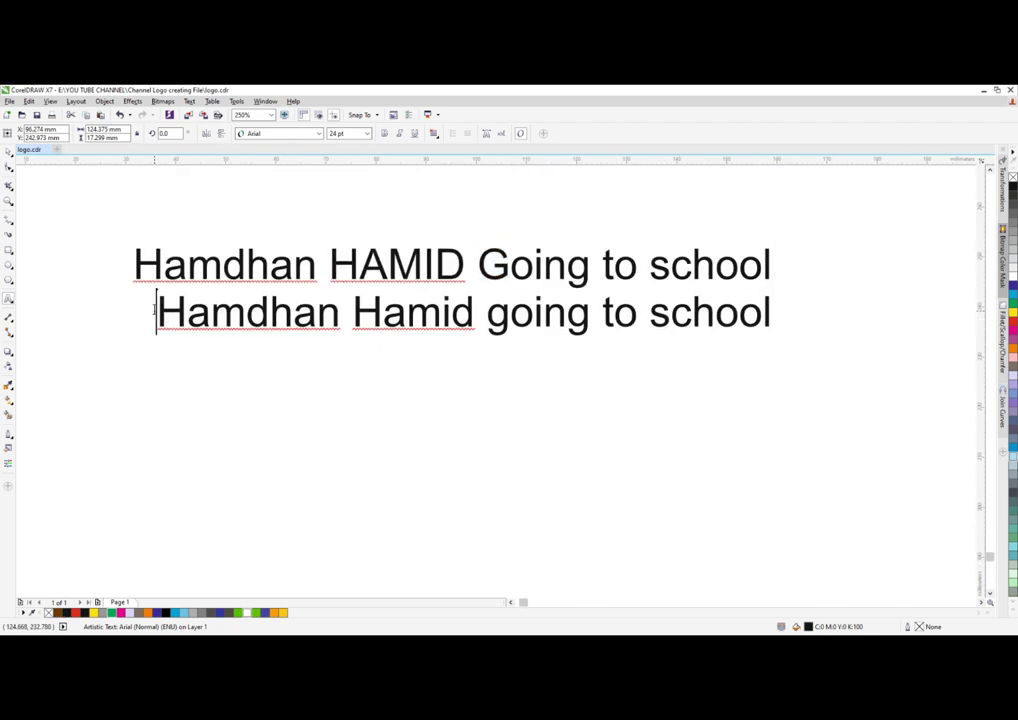
{"action": "left_click_drag", "start_coordinate": [155, 312], "coordinate": [185, 314]}
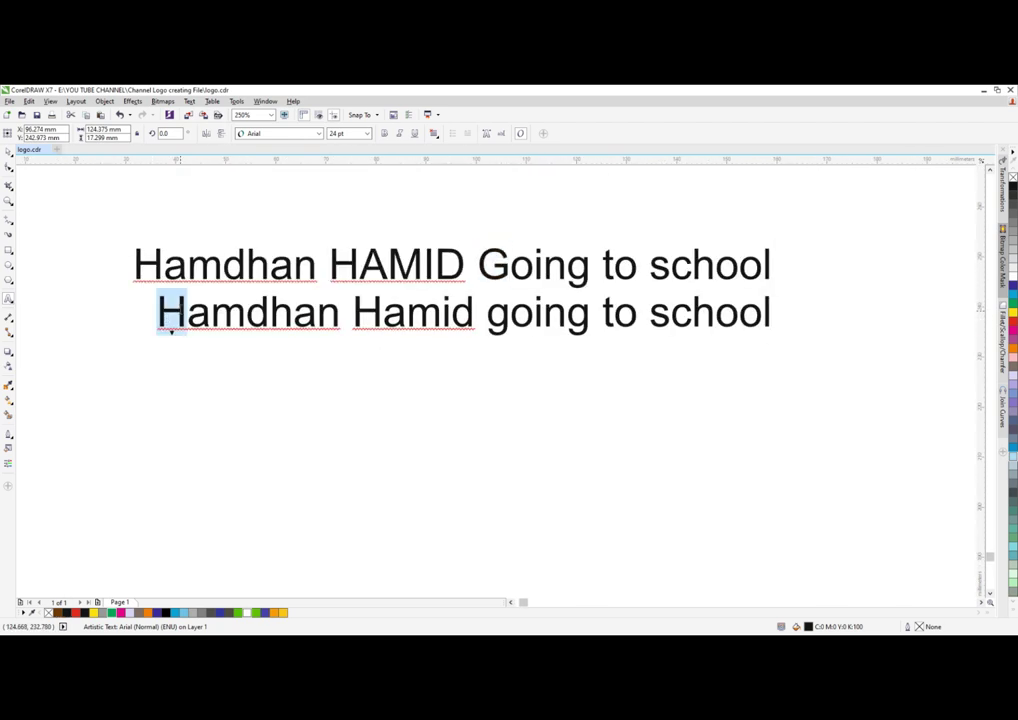
{"action": "left_click", "coordinate": [191, 102]}
{"action": "left_click", "coordinate": [230, 358]}
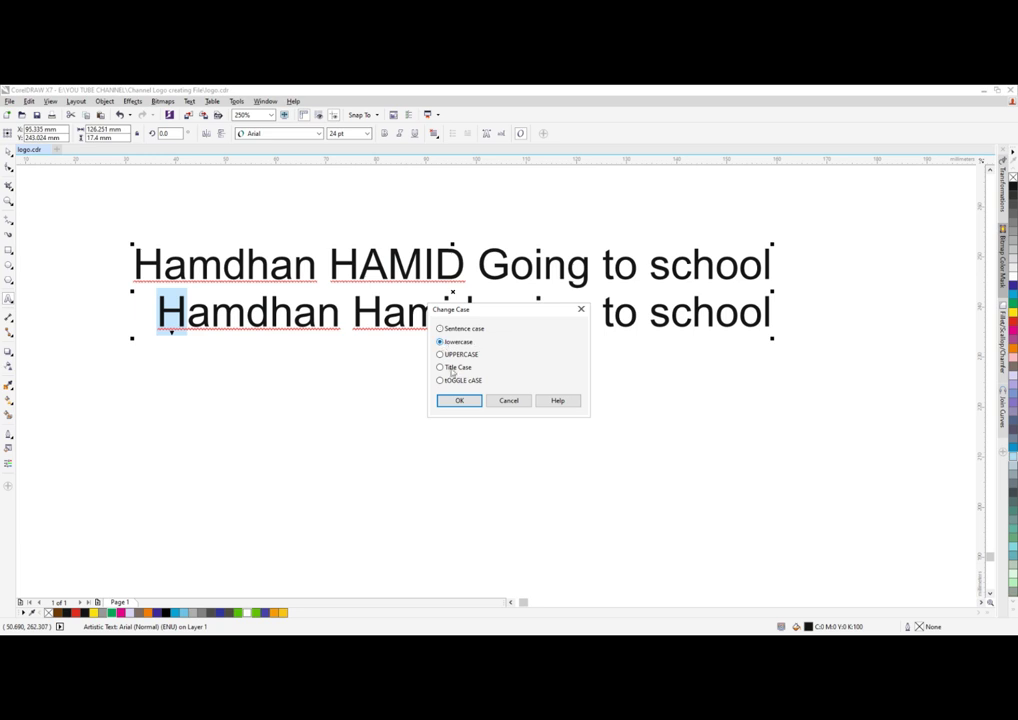
{"action": "left_click", "coordinate": [455, 400]}
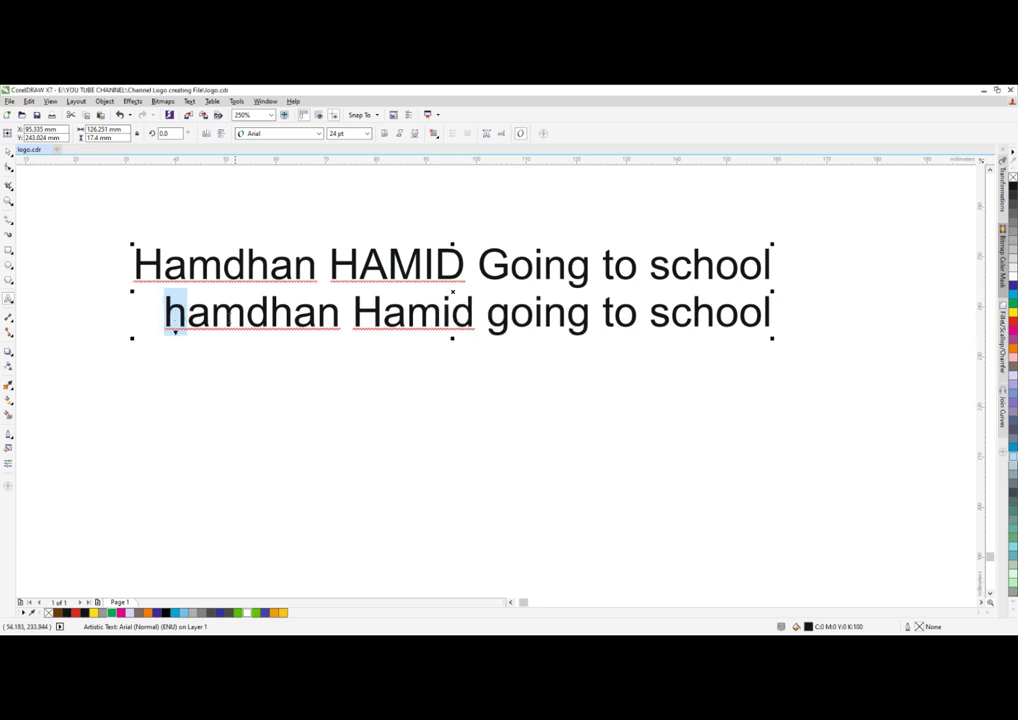
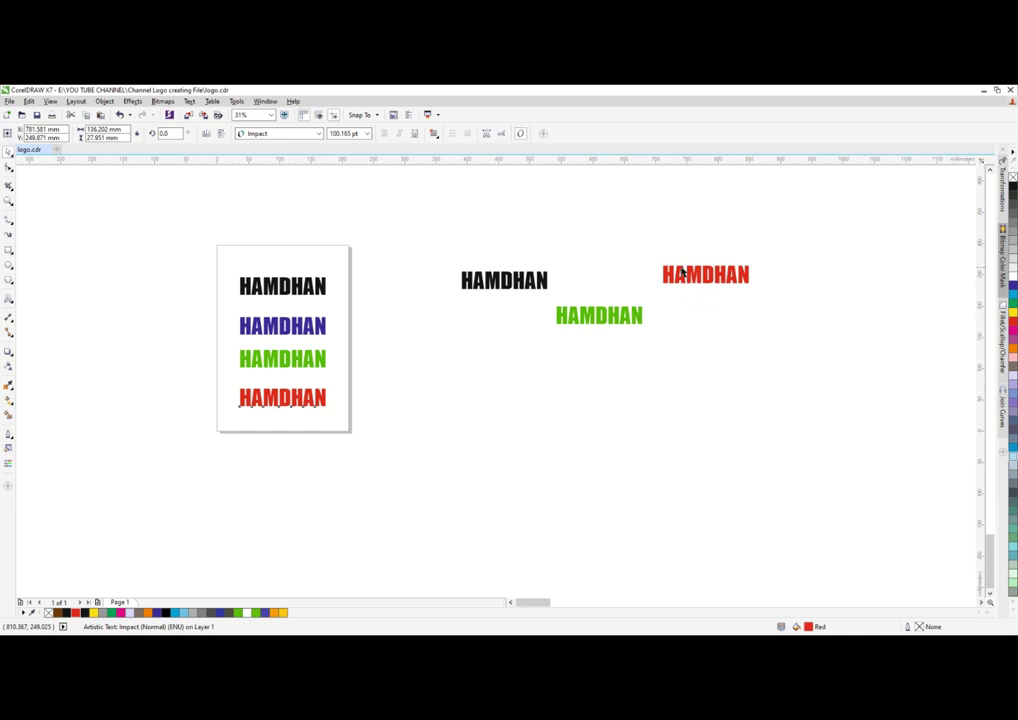
Step: Align the black, green and red words beside the page into one horizontal row by their centres, undoing and repeating the alignment
{"action": "left_click_drag", "start_coordinate": [432, 205], "coordinate": [782, 350]}
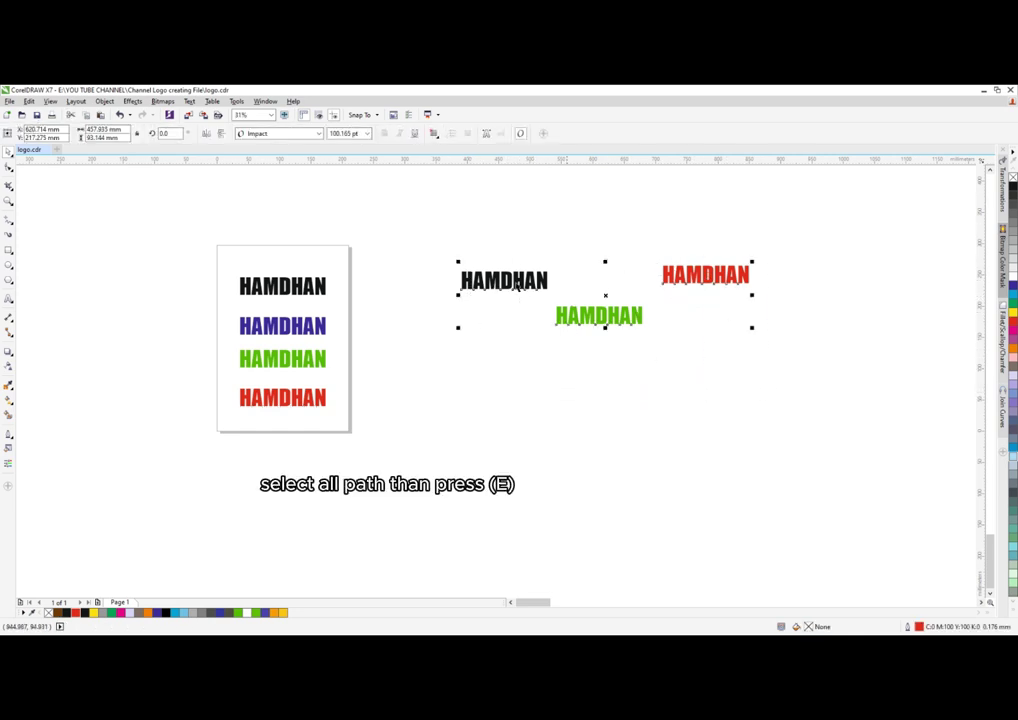
{"action": "key", "text": "e"}
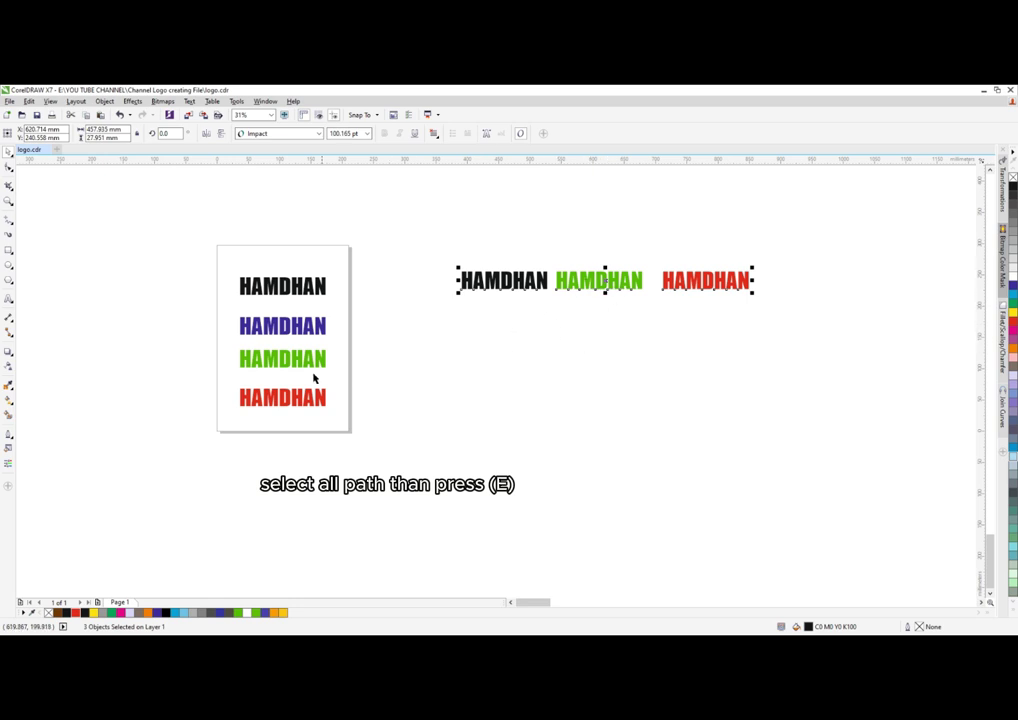
{"action": "key", "text": "ctrl+z"}
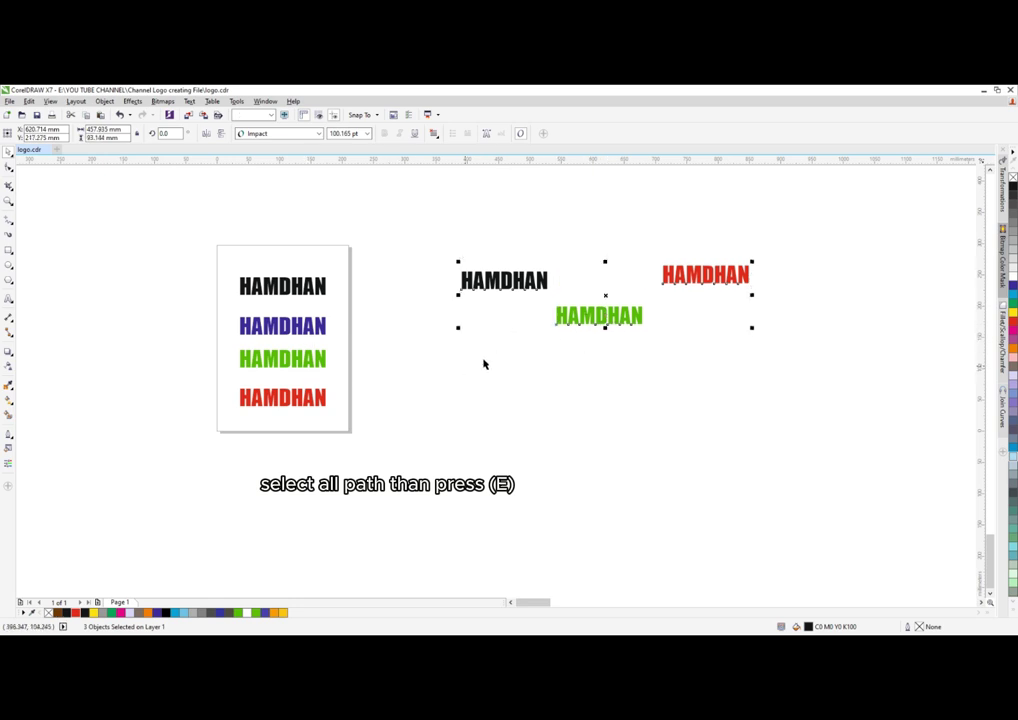
{"action": "key", "text": "e"}
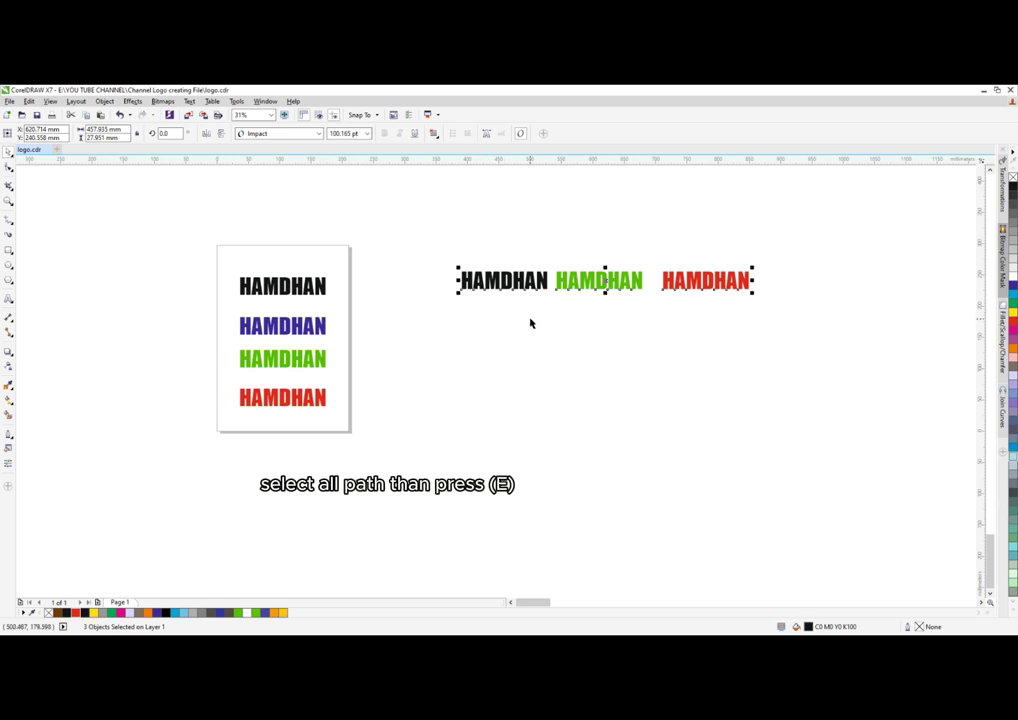
{"action": "key", "text": "ctrl+z"}
{"action": "key", "text": "e"}
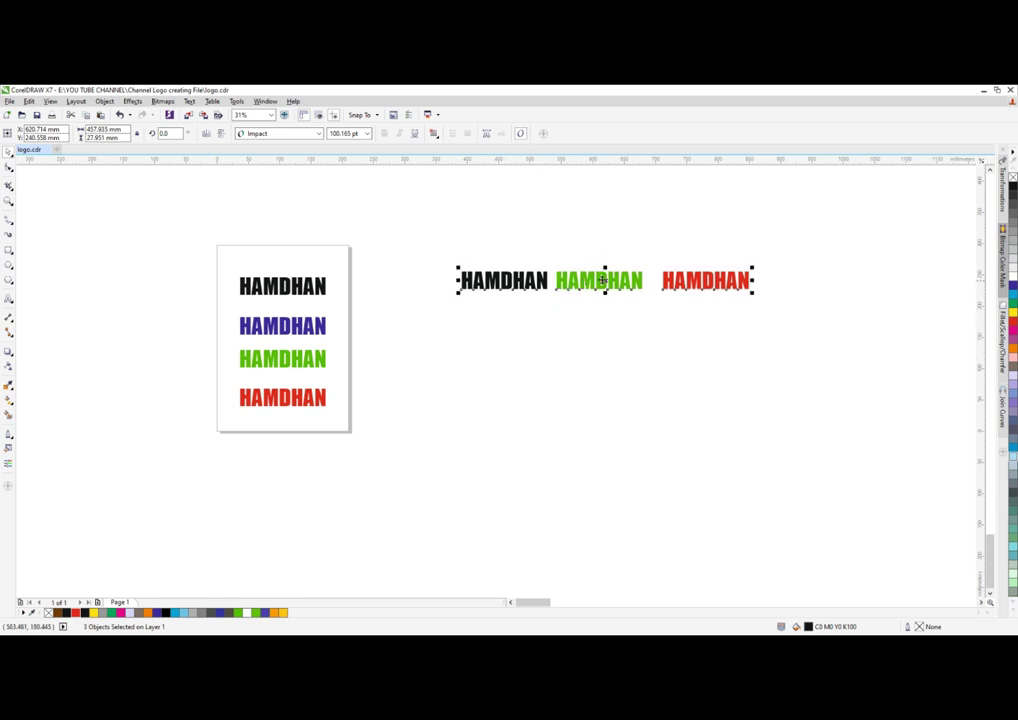
Step: Undo the row alignment and the earlier edits back to the four staggered words on the page
{"action": "left_click", "coordinate": [577, 336]}
{"action": "key", "text": "ctrl+z"}
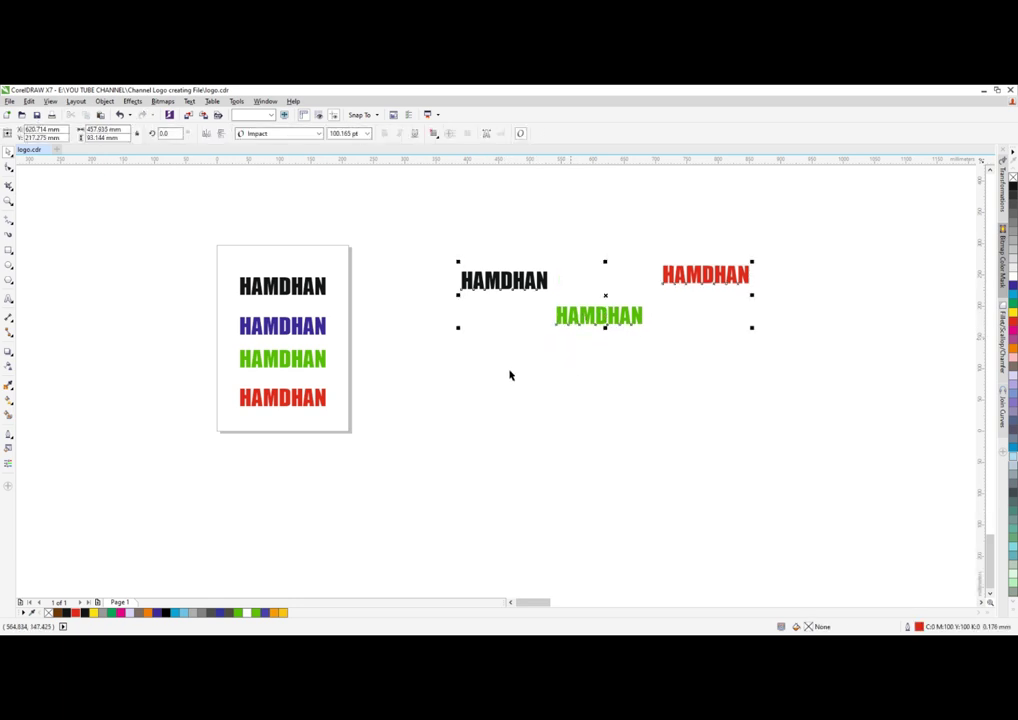
{"action": "left_click", "coordinate": [450, 401]}
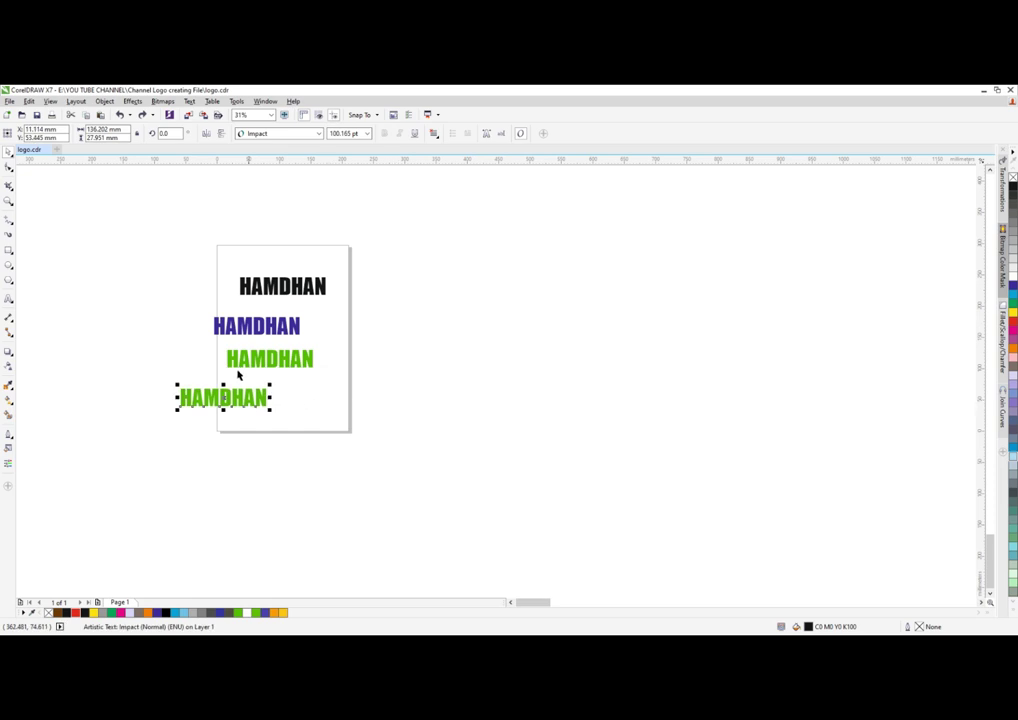
Step: Fill the lowest of the four staggered words with red
{"action": "left_click", "coordinate": [111, 236]}
{"action": "mouse_move", "coordinate": [111, 236]}
{"action": "left_mouse_down"}
{"action": "mouse_move", "coordinate": [345, 448]}
{"action": "mouse_move", "coordinate": [384, 439]}
{"action": "left_mouse_up"}
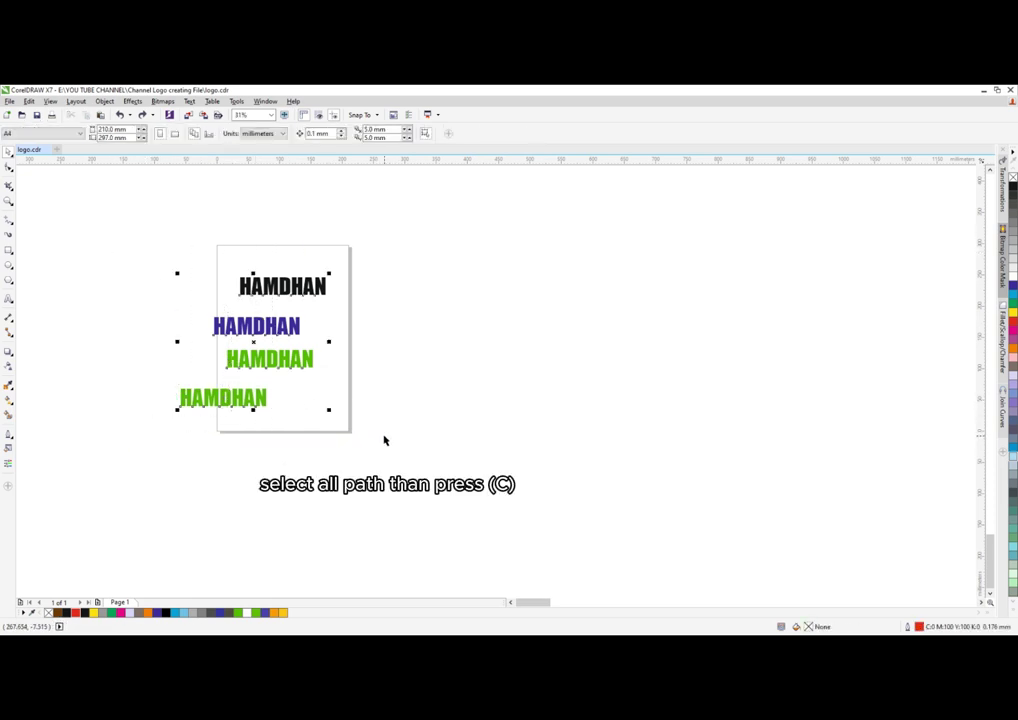
{"action": "left_click", "coordinate": [296, 398]}
{"action": "left_click", "coordinate": [262, 398]}
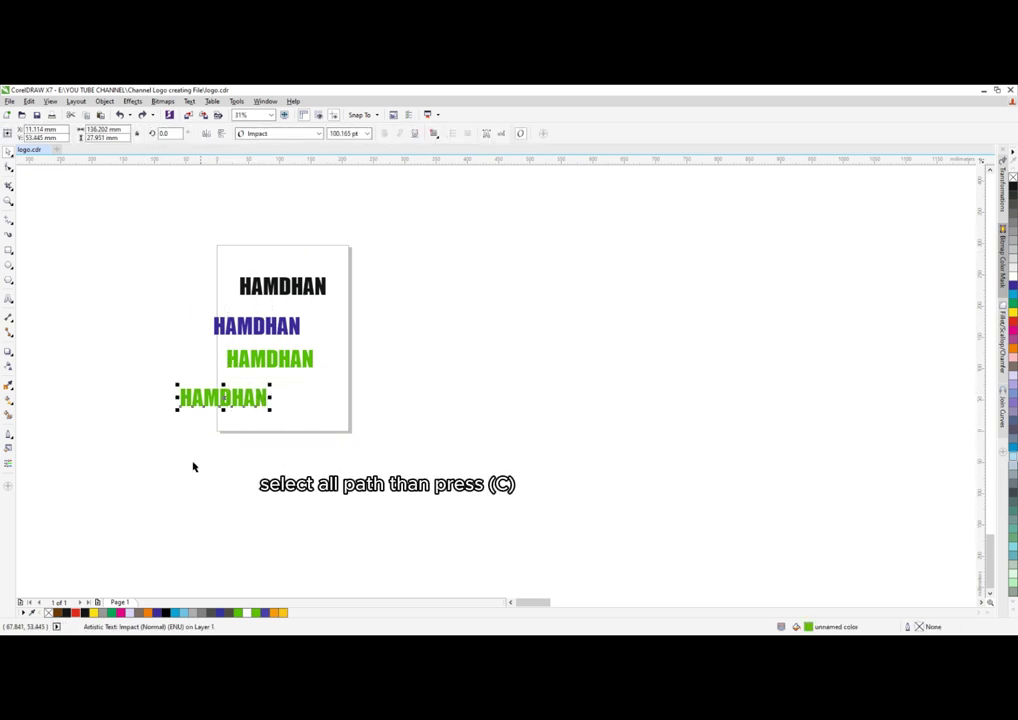
{"action": "left_click", "coordinate": [75, 612]}
Step: Align all four staggered words into one column by their centres, undoing and repeating the alignment
{"action": "left_click", "coordinate": [118, 261]}
{"action": "mouse_move", "coordinate": [118, 225]}
{"action": "left_mouse_down"}
{"action": "mouse_move", "coordinate": [364, 448]}
{"action": "mouse_move", "coordinate": [411, 445]}
{"action": "left_mouse_up"}
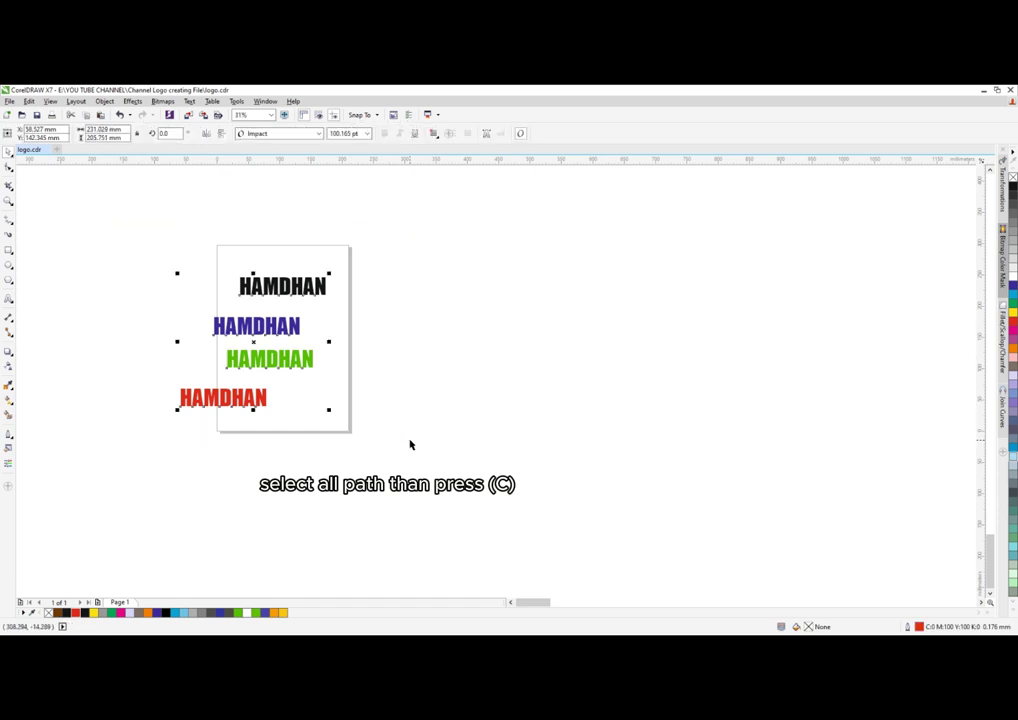
{"action": "key", "text": "c"}
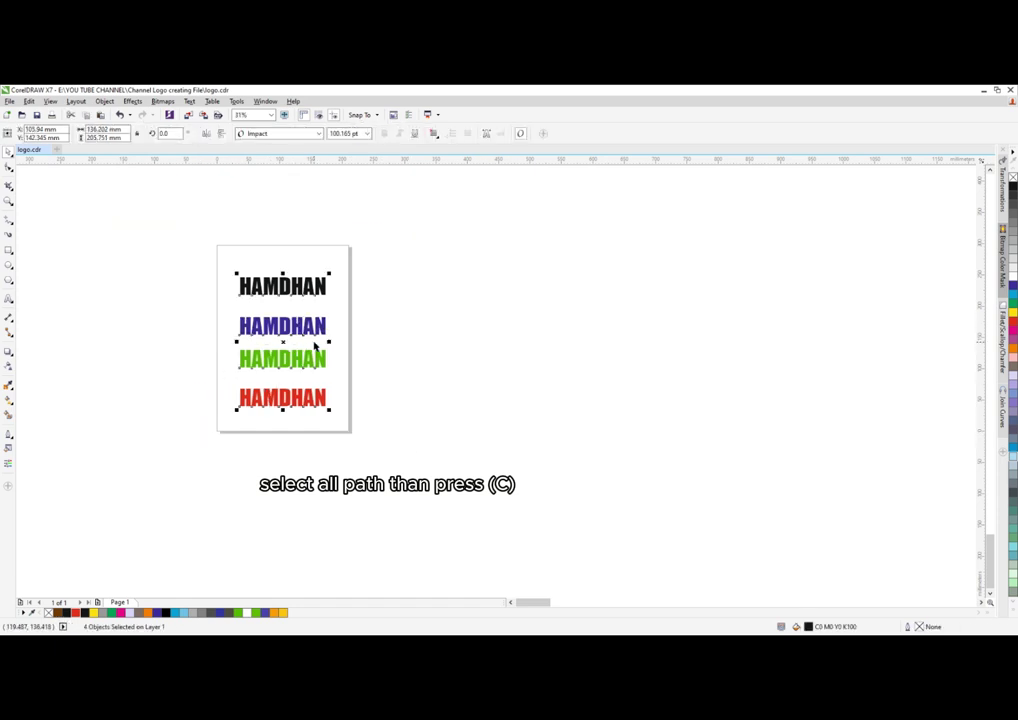
{"action": "key", "text": "ctrl+z"}
{"action": "key", "text": "c"}
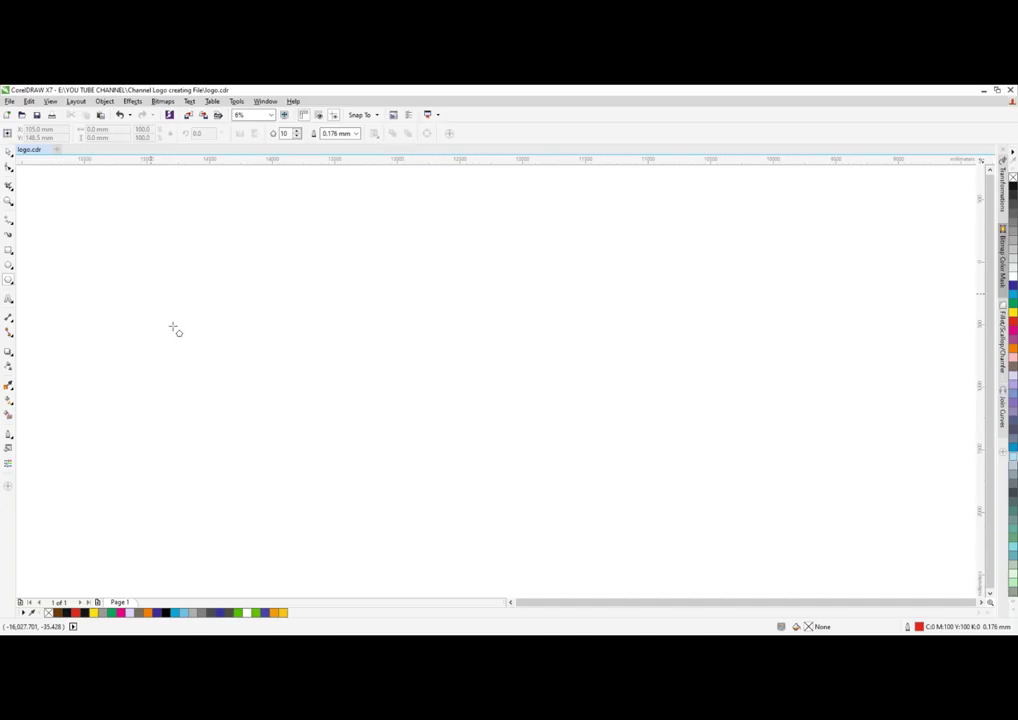
Step: Draw a tall ten-sided polygon about 169 mm wide and 258 mm high, and enlarge it proportionally
{"action": "left_click_drag", "start_coordinate": [147, 290], "coordinate": [177, 330]}
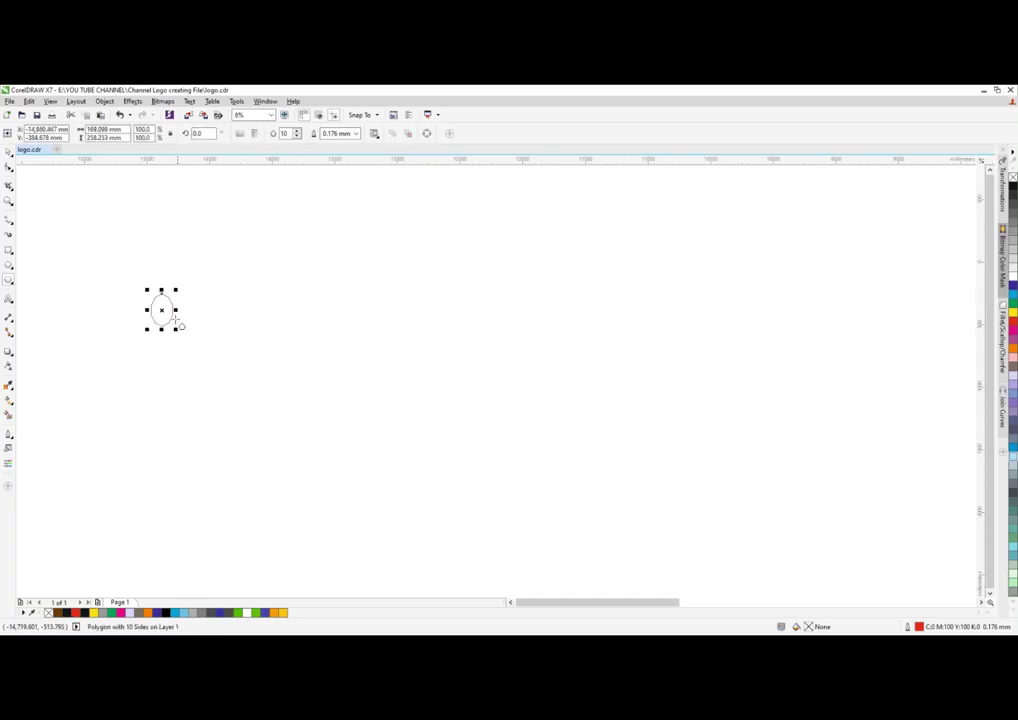
{"action": "key", "text": "space"}
{"action": "left_click_drag", "start_coordinate": [178, 336], "coordinate": [204, 370]}
{"action": "scroll", "coordinate": [175, 332], "scroll_direction": "up", "scroll_amount": 2}
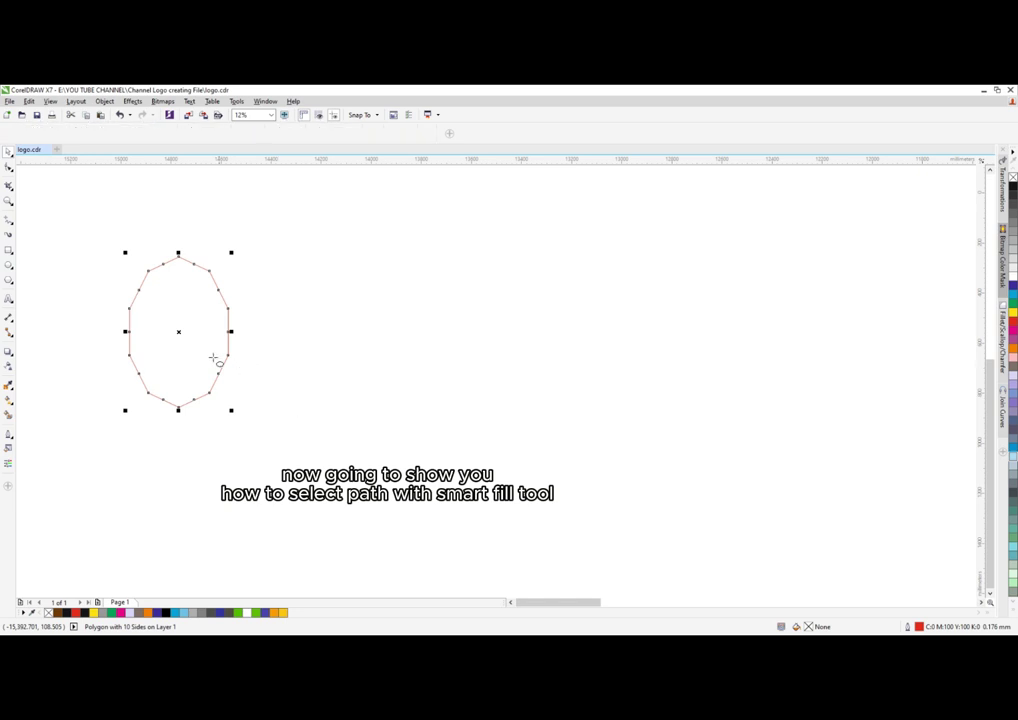
Step: Draw a circle about 292 mm across over the polygon's lower right side and place a copy overlapping its top
{"action": "key", "text": "F7"}
{"action": "left_click_drag", "start_coordinate": [173, 320], "coordinate": [250, 396]}
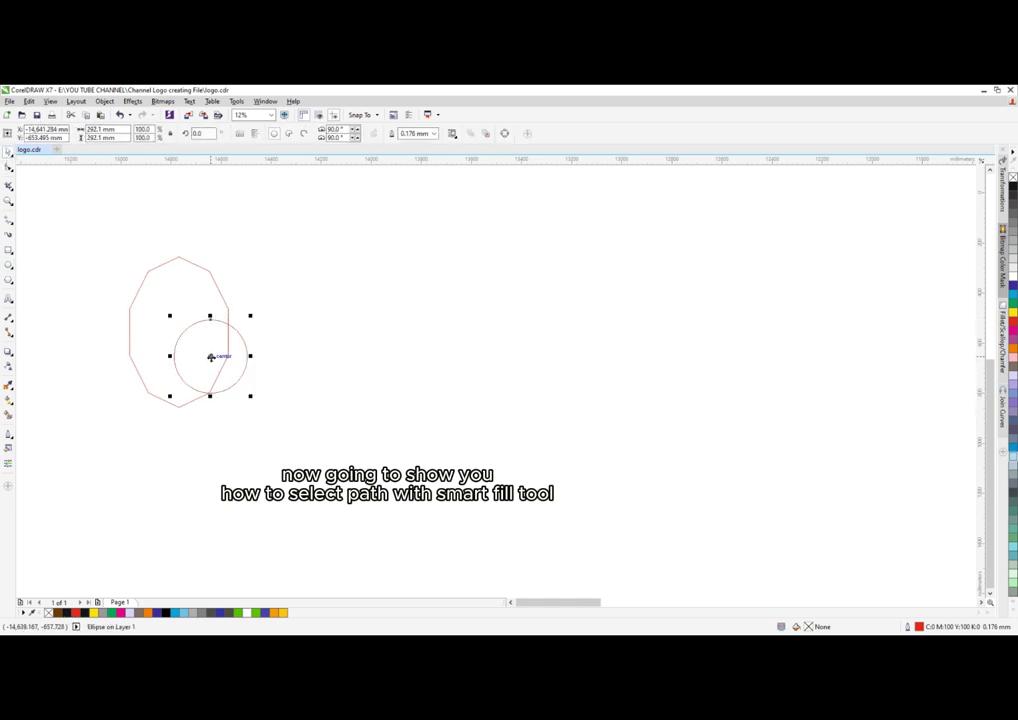
{"action": "left_click_drag", "start_coordinate": [211, 357], "coordinate": [183, 252]}
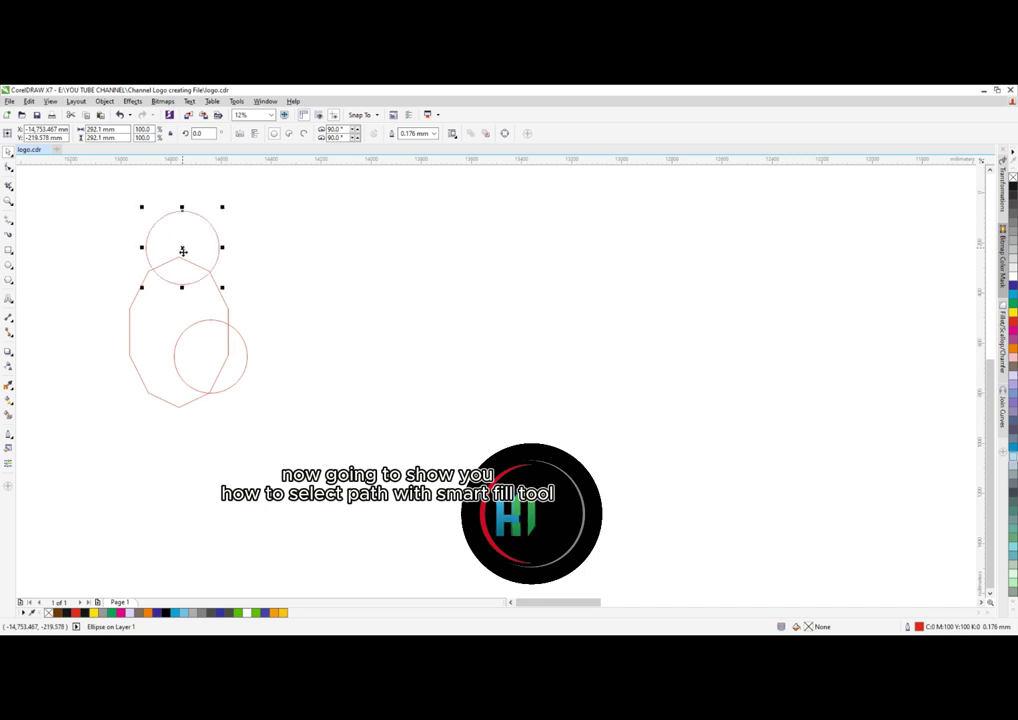
Step: Use Smart Fill to create brown shapes in the two areas where the polygon overlaps the upper and lower circles
{"action": "left_click", "coordinate": [161, 268]}
{"action": "scroll", "coordinate": [161, 268], "scroll_direction": "up", "scroll_amount": 2}
{"action": "scroll", "coordinate": [323, 302], "scroll_direction": "down", "scroll_amount": 2}
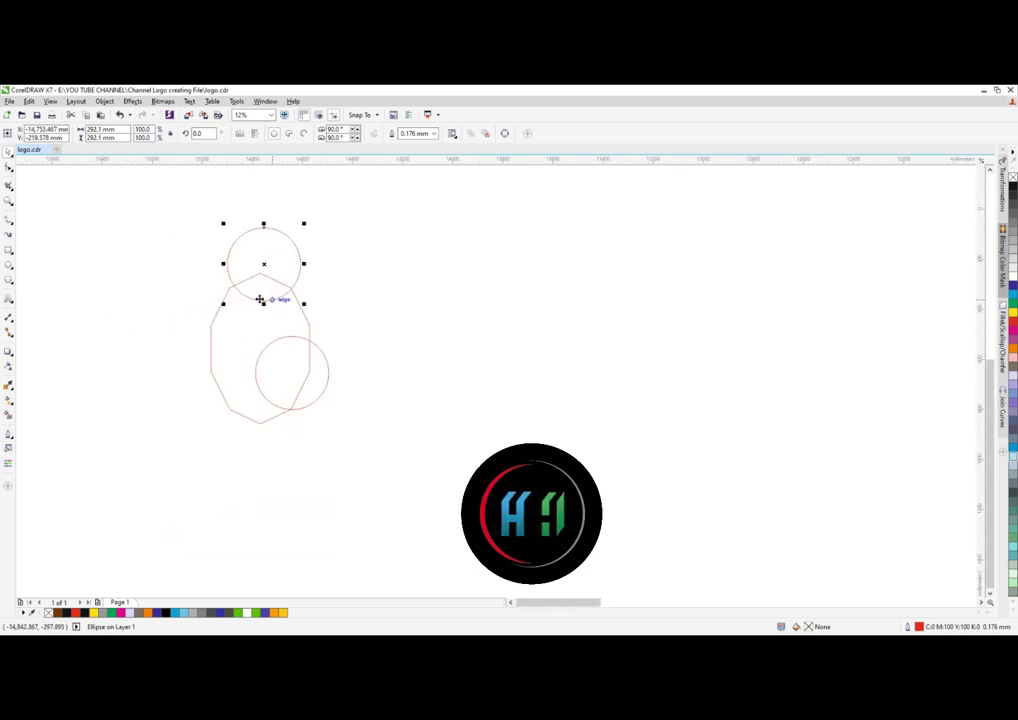
{"action": "left_click", "coordinate": [278, 306]}
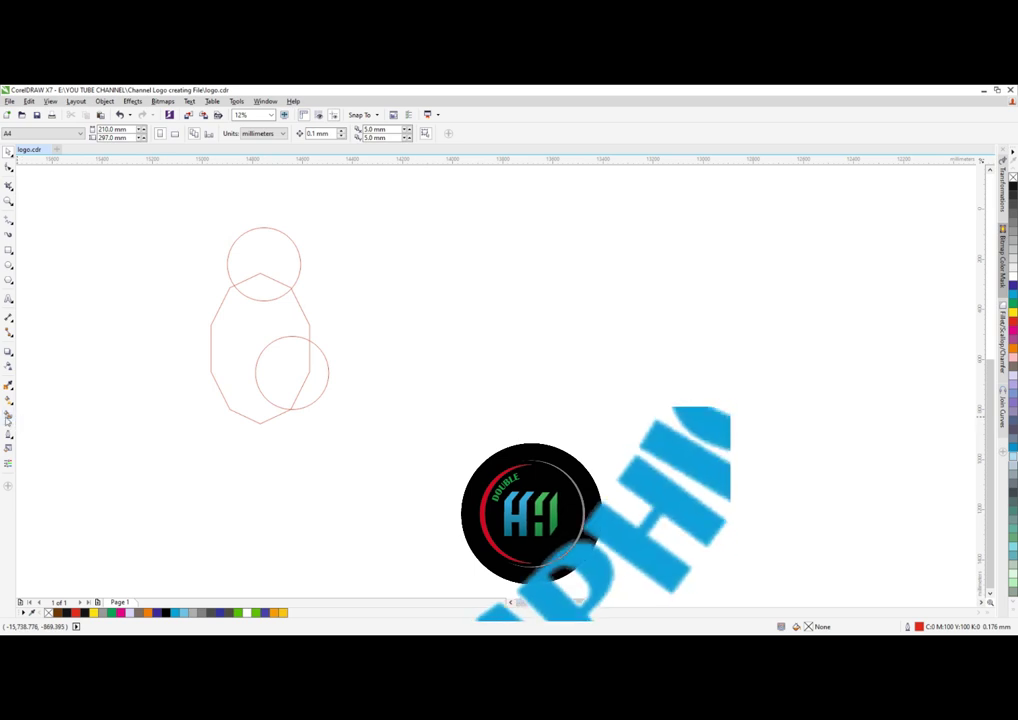
{"action": "left_click", "coordinate": [8, 432]}
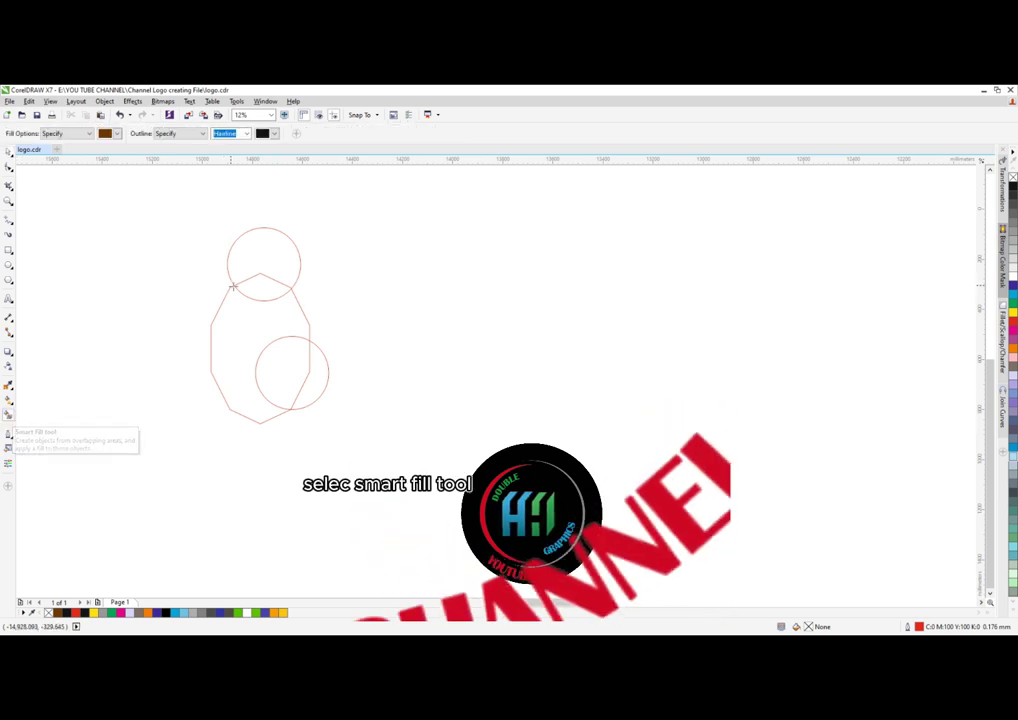
{"action": "left_click", "coordinate": [264, 290]}
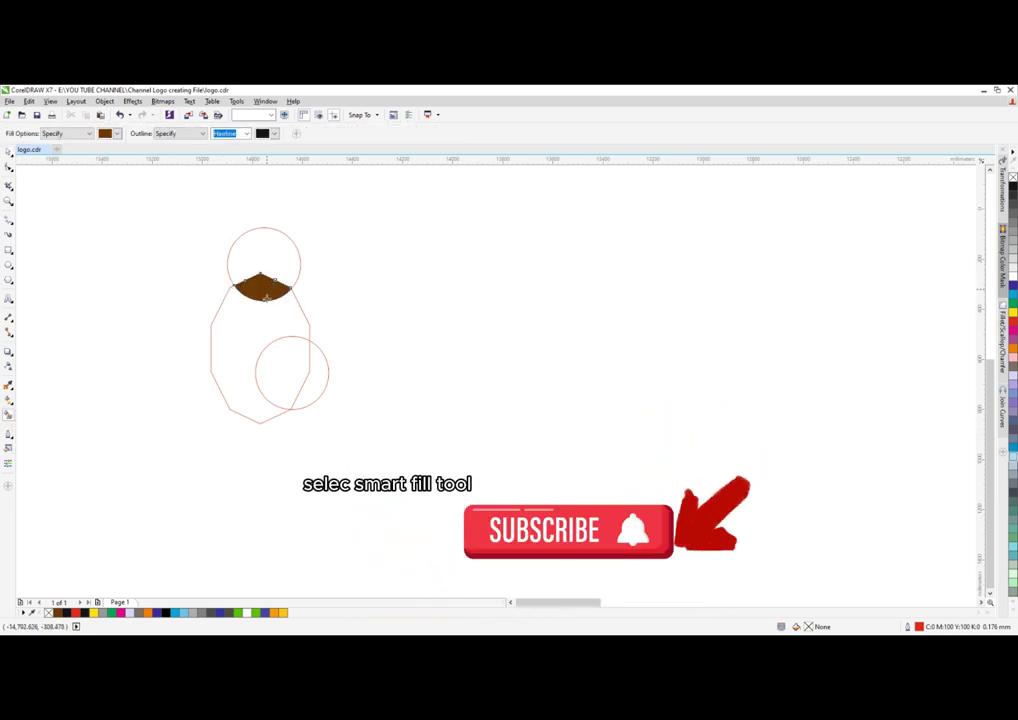
{"action": "left_click", "coordinate": [282, 358]}
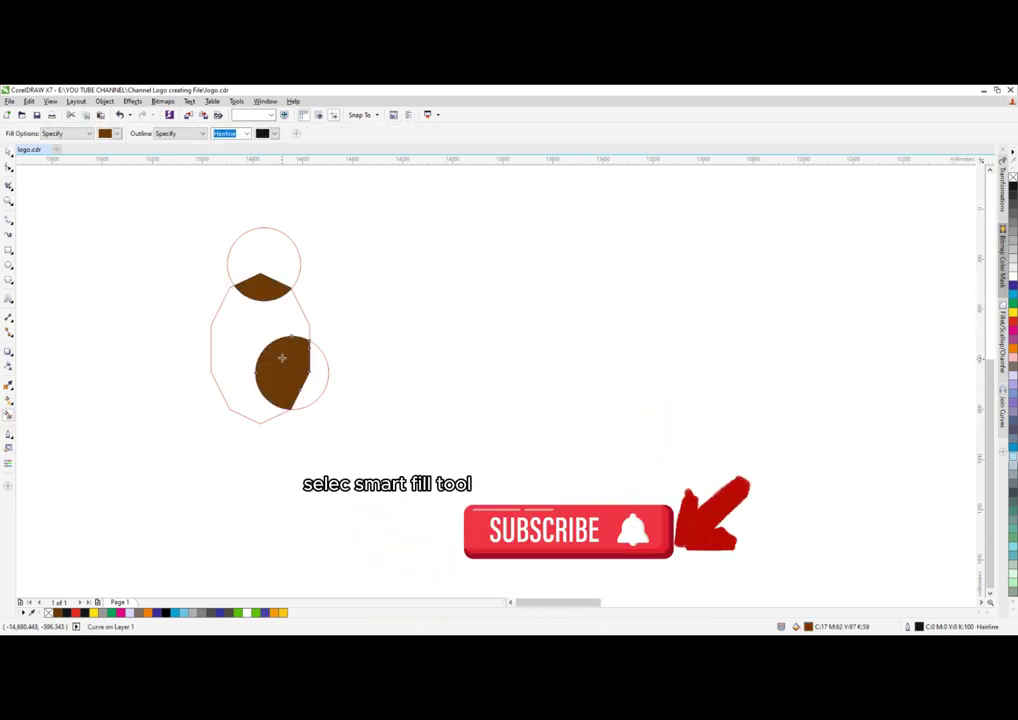
Step: Select both brown overlap shapes together and move them to the right, away from the polygon outline
{"action": "left_click", "coordinate": [9, 152]}
{"action": "left_click", "coordinate": [262, 289], "text": "shift"}
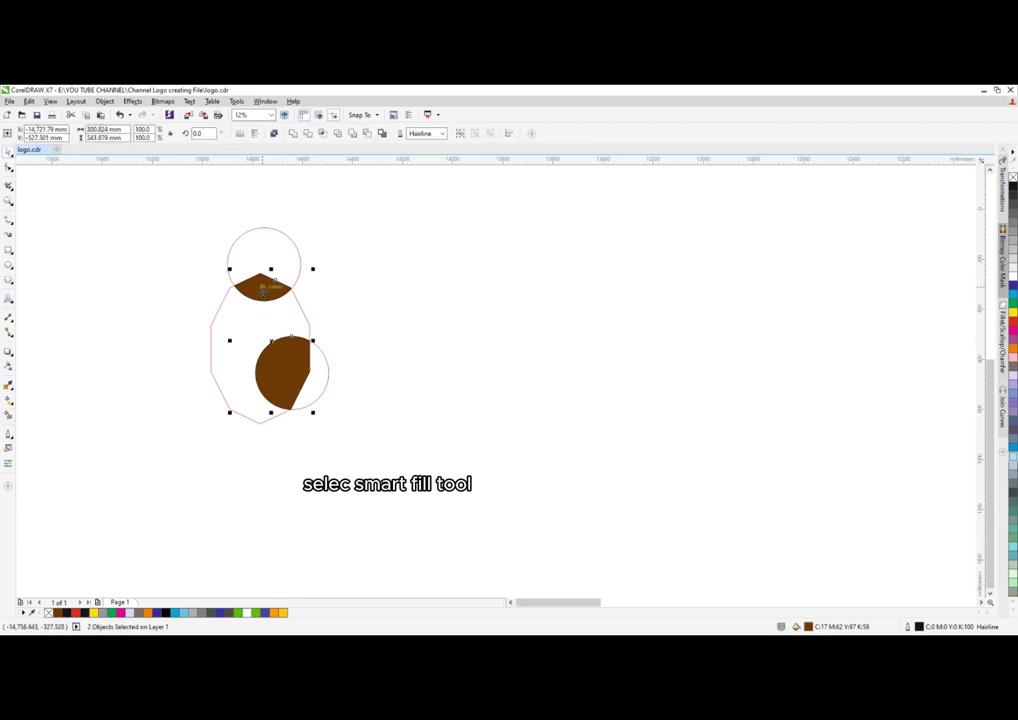
{"action": "left_click_drag", "start_coordinate": [262, 289], "coordinate": [371, 299]}
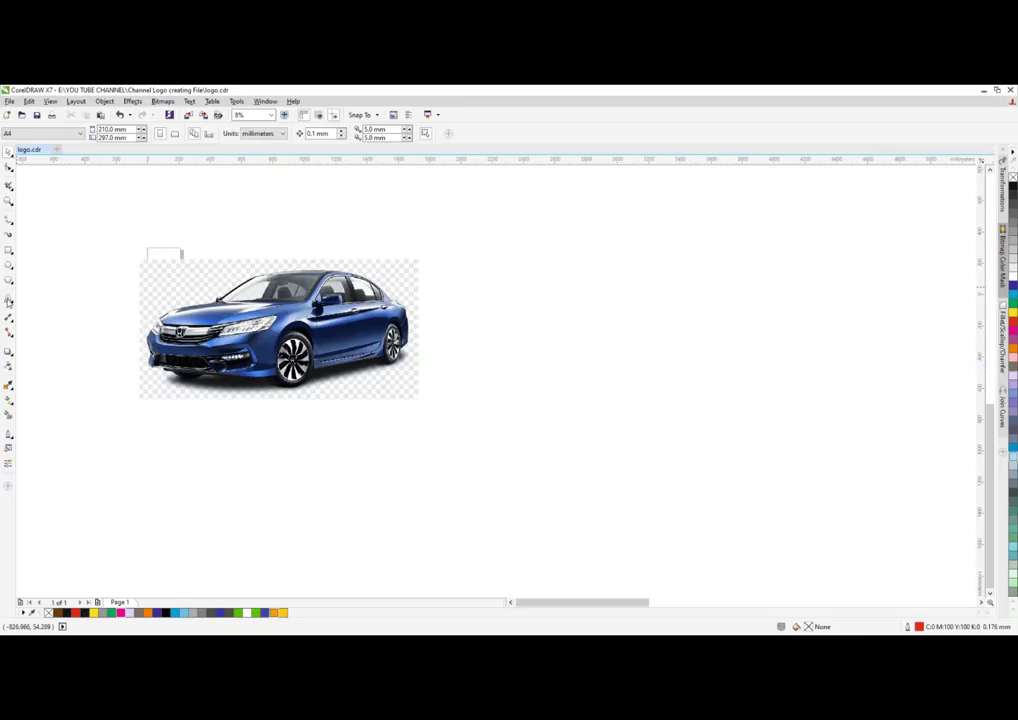
Step: Add a one-word name in capitals as artistic text below the car photo and enlarge it to about 611 mm wide
{"action": "left_click", "coordinate": [8, 299]}
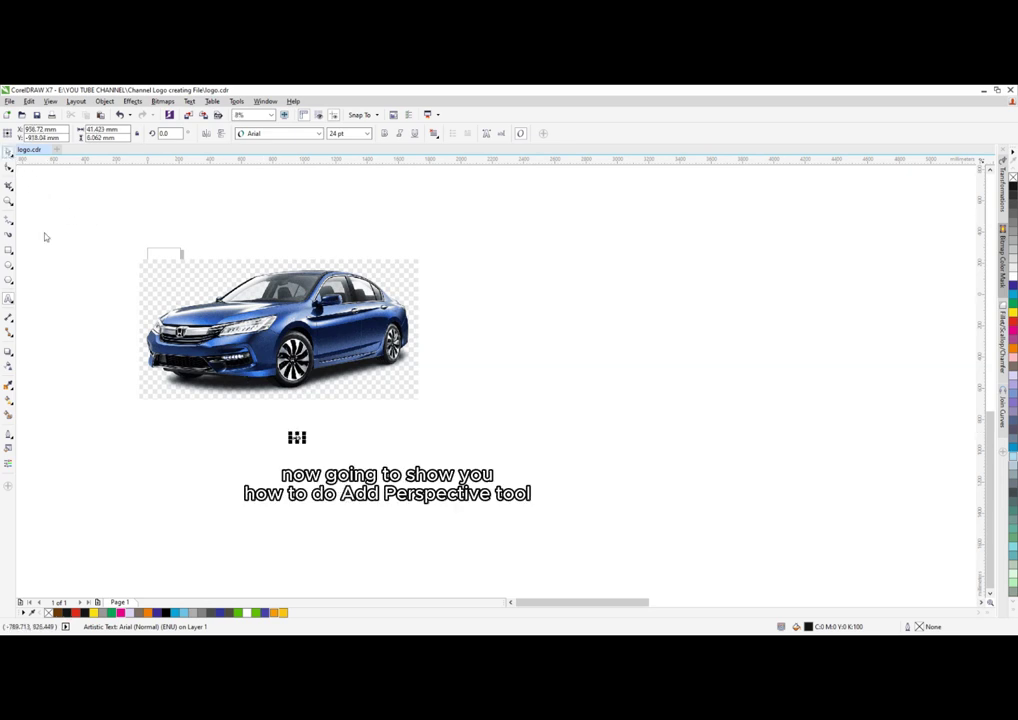
{"action": "mouse_move", "coordinate": [305, 444]}
{"action": "left_mouse_down"}
{"action": "mouse_move", "coordinate": [334, 464]}
{"action": "mouse_move", "coordinate": [391, 462]}
{"action": "left_mouse_up"}
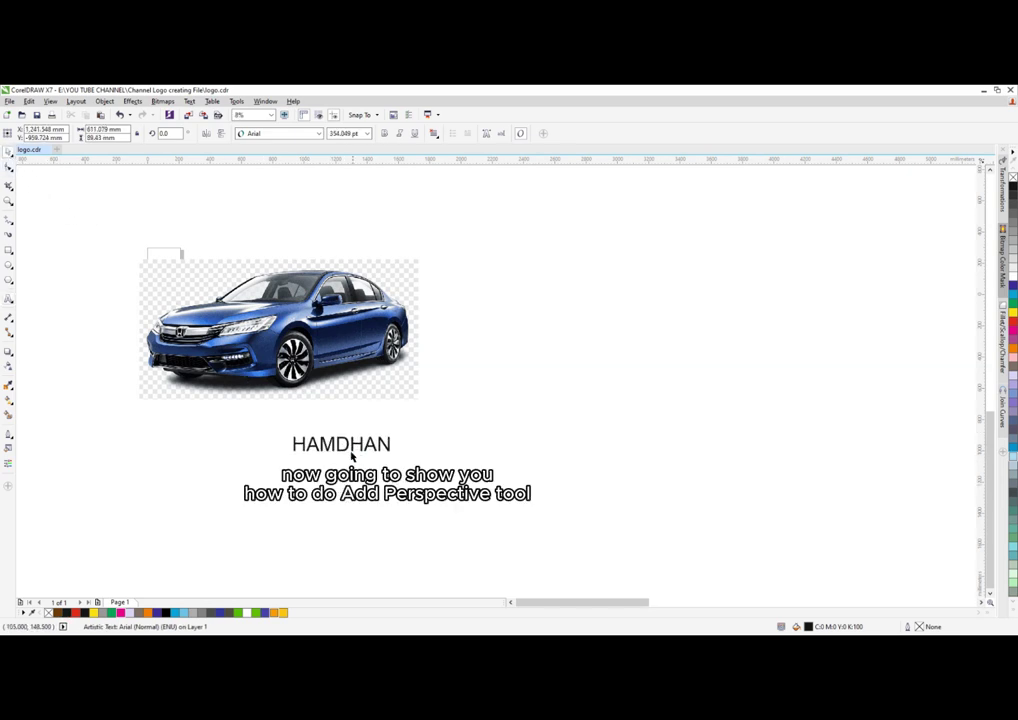
Step: Set the text's font to Impact and place it over the photo's lower right corner, enlarged to about 673 mm wide
{"action": "left_click", "coordinate": [298, 135]}
{"action": "mouse_move", "coordinate": [272, 215]}
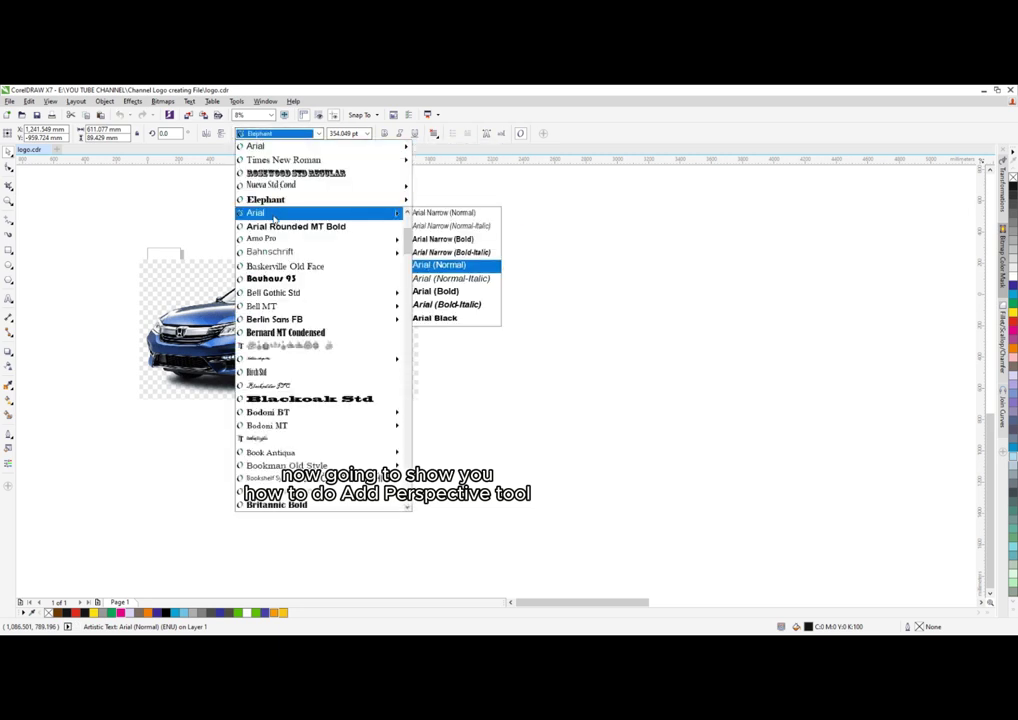
{"action": "type", "text": "Impact"}
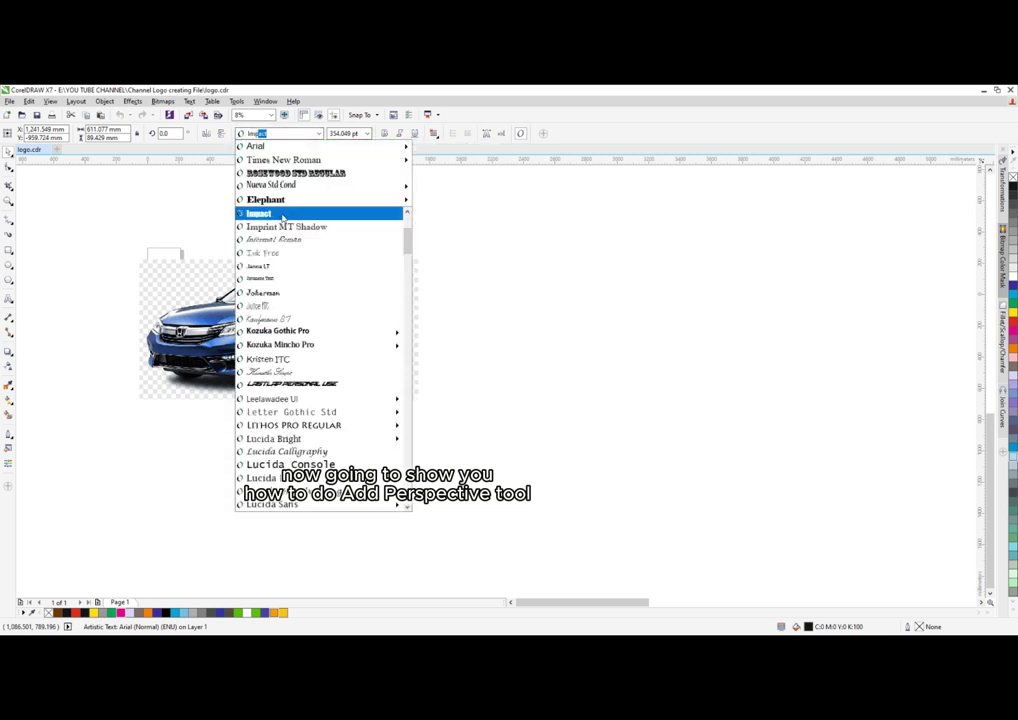
{"action": "left_click", "coordinate": [278, 214]}
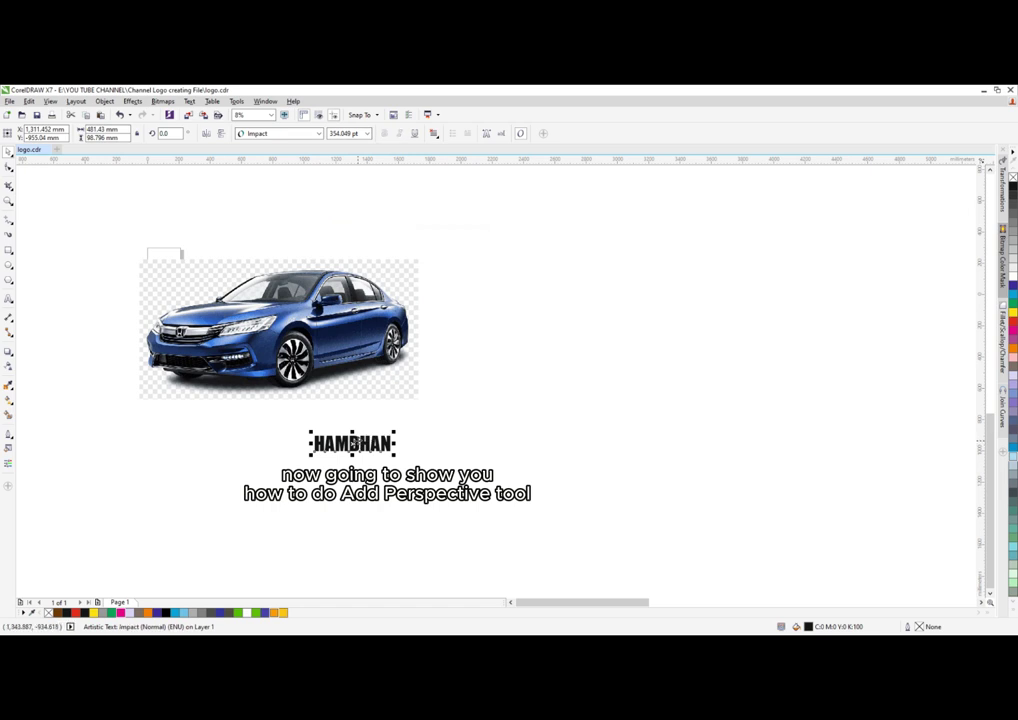
{"action": "left_click_drag", "start_coordinate": [352, 443], "coordinate": [381, 381]}
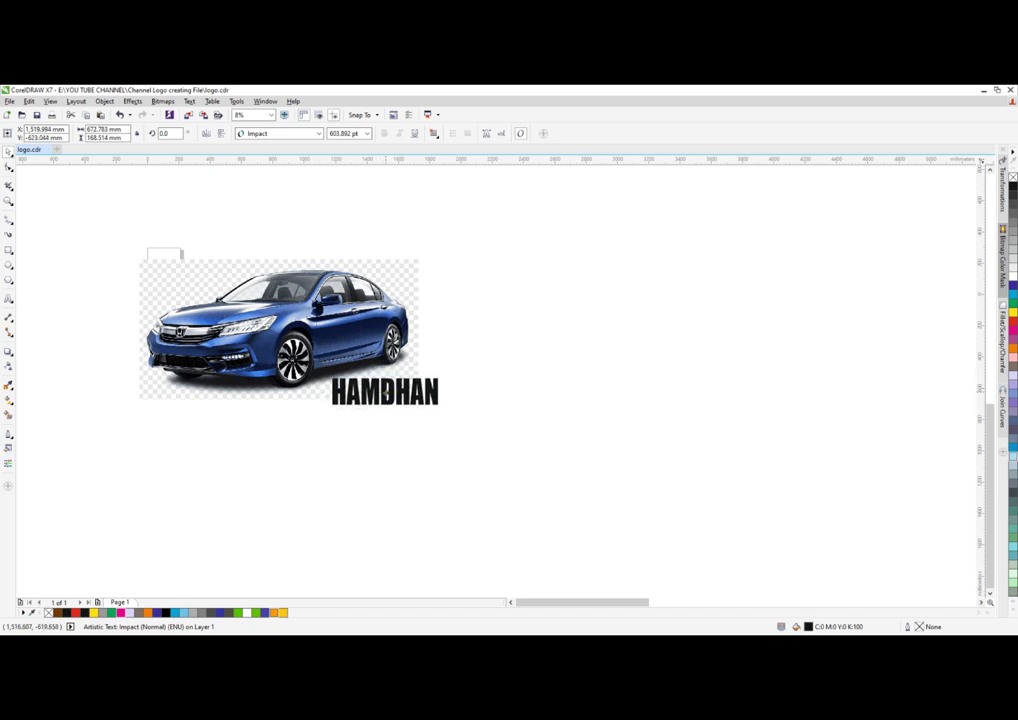
Step: Apply an interactive linear fountain fill across the text and sample dark blue #0D193B from the car for its end colour
{"action": "scroll", "coordinate": [381, 381], "scroll_direction": "up", "scroll_amount": 1}
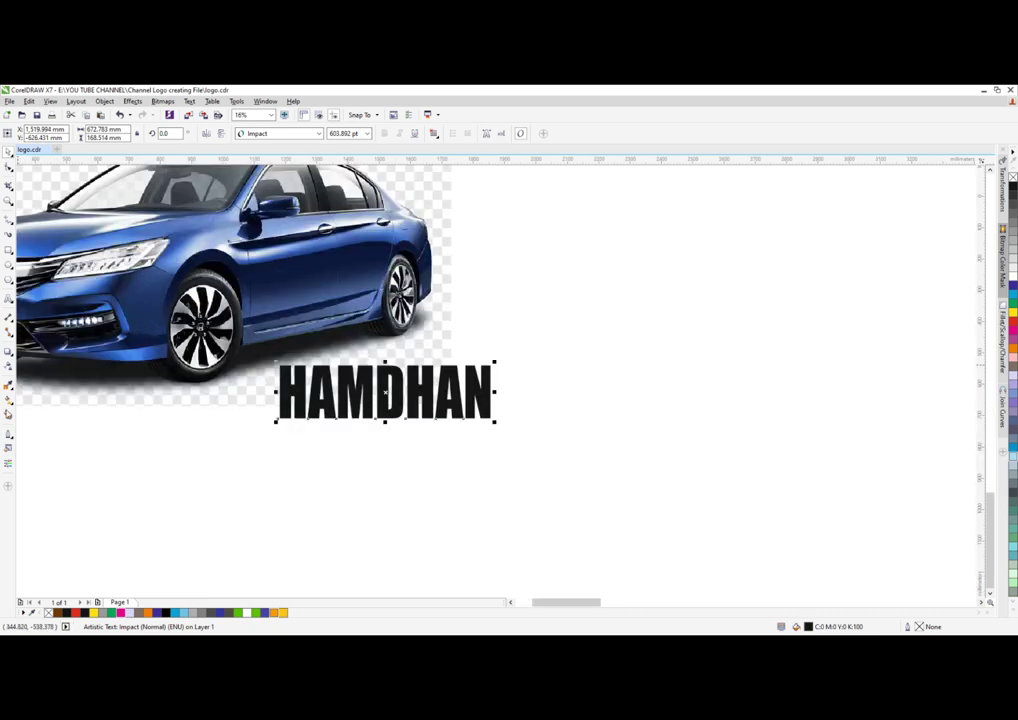
{"action": "left_click", "coordinate": [9, 401]}
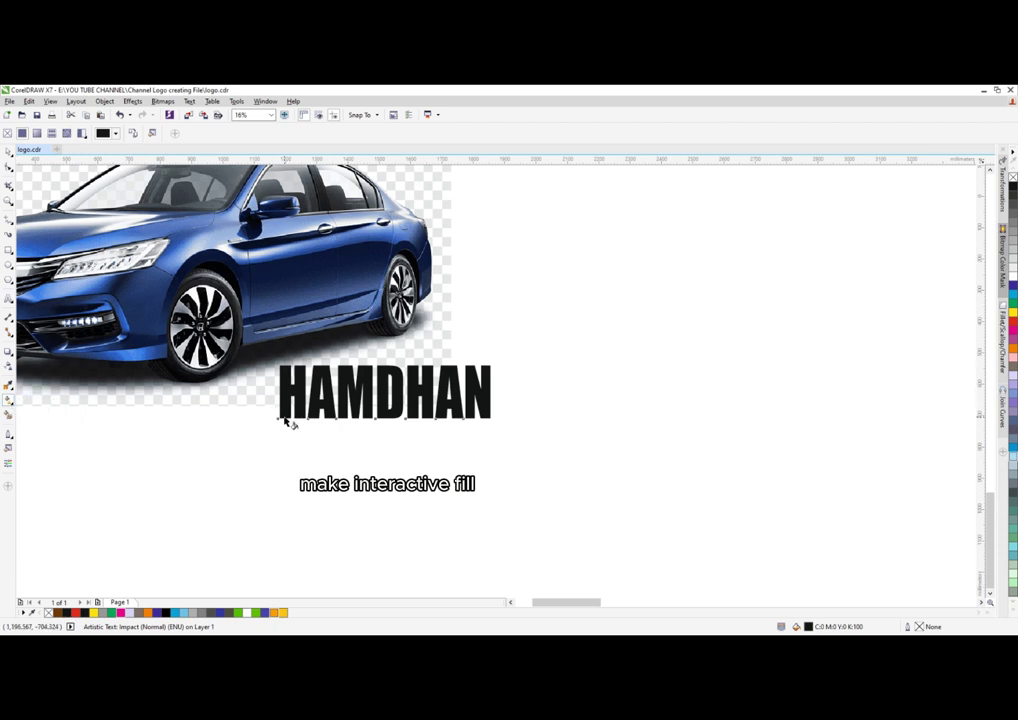
{"action": "left_click_drag", "start_coordinate": [284, 420], "coordinate": [481, 379]}
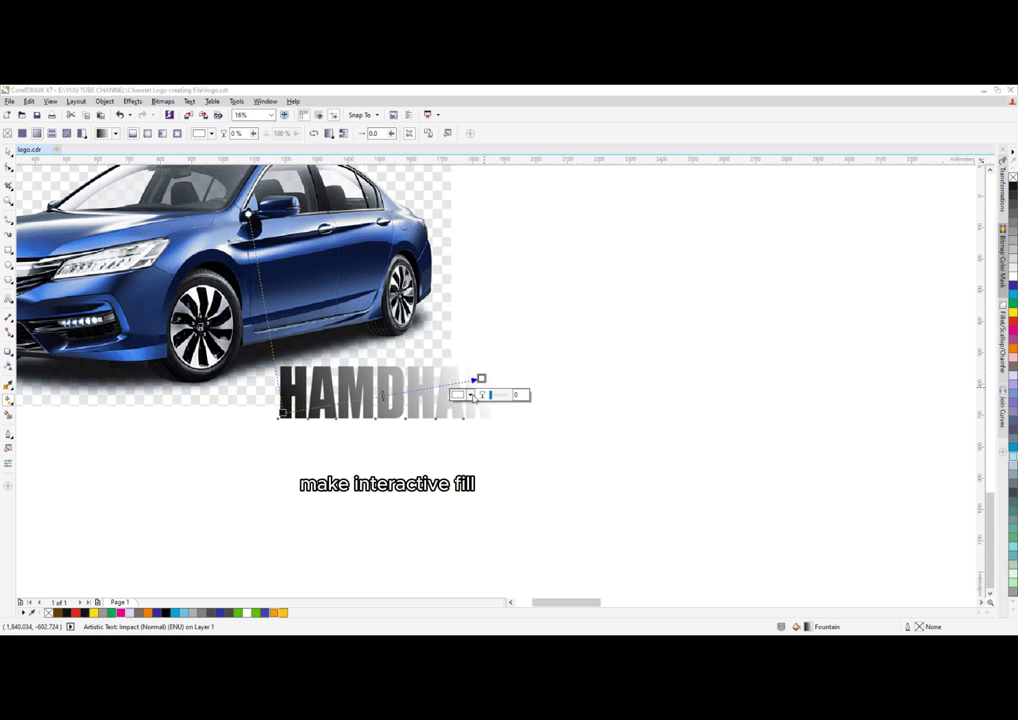
{"action": "left_click", "coordinate": [471, 395]}
{"action": "left_click", "coordinate": [492, 417]}
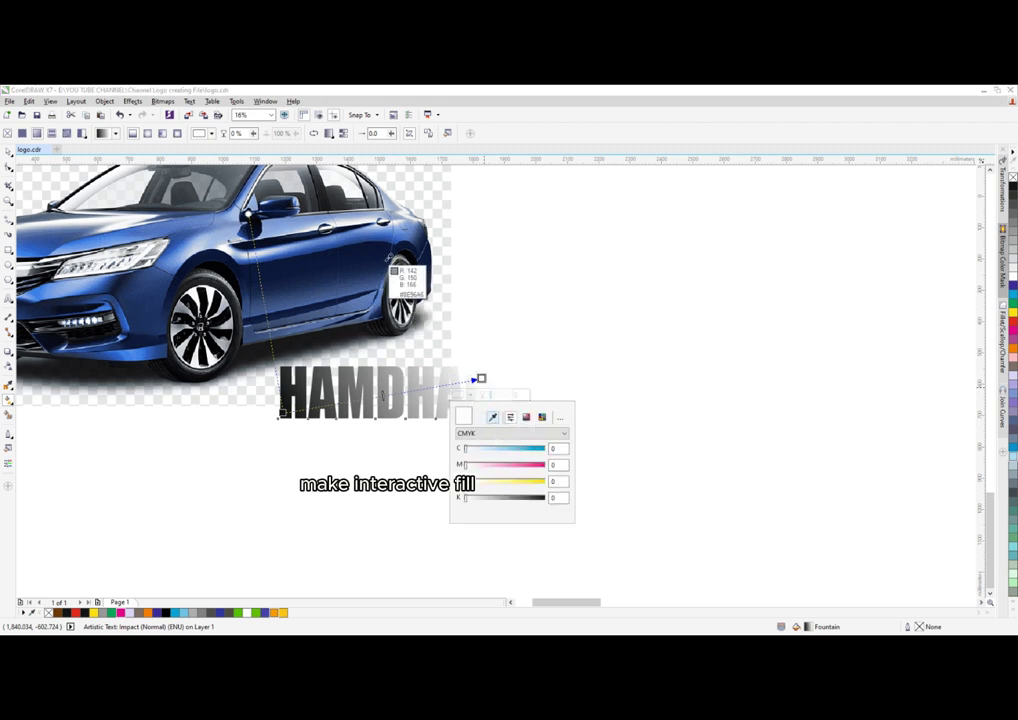
{"action": "left_click", "coordinate": [305, 205]}
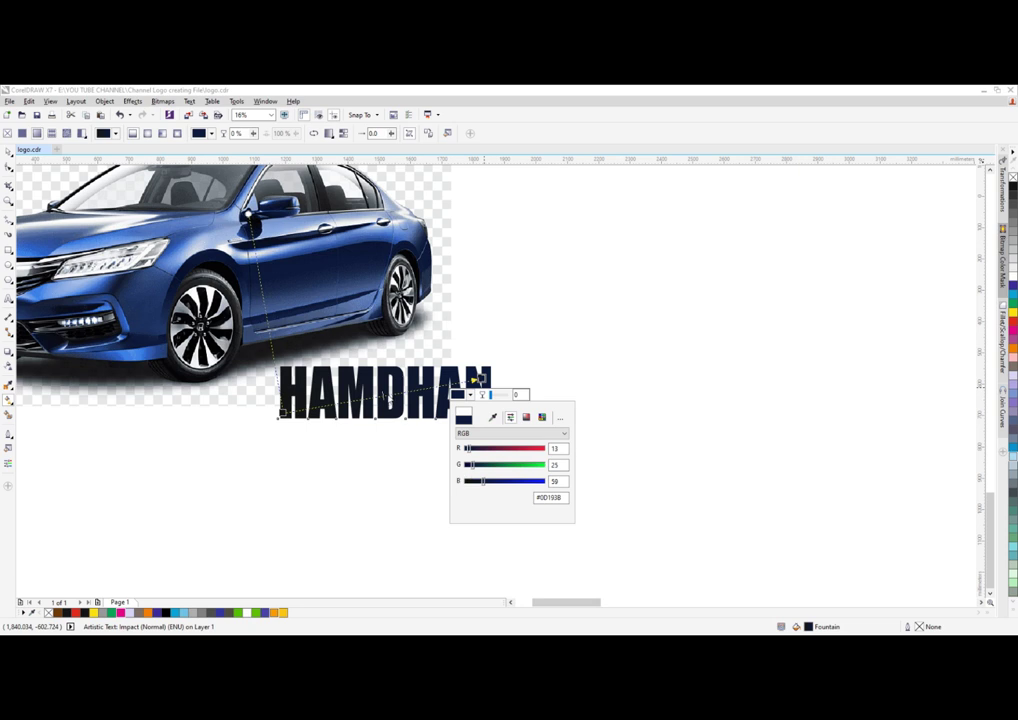
Step: Add a colour node at 52% of the text's gradient and sample lighter blue #556FA4 from the car for it
{"action": "left_click", "coordinate": [387, 395]}
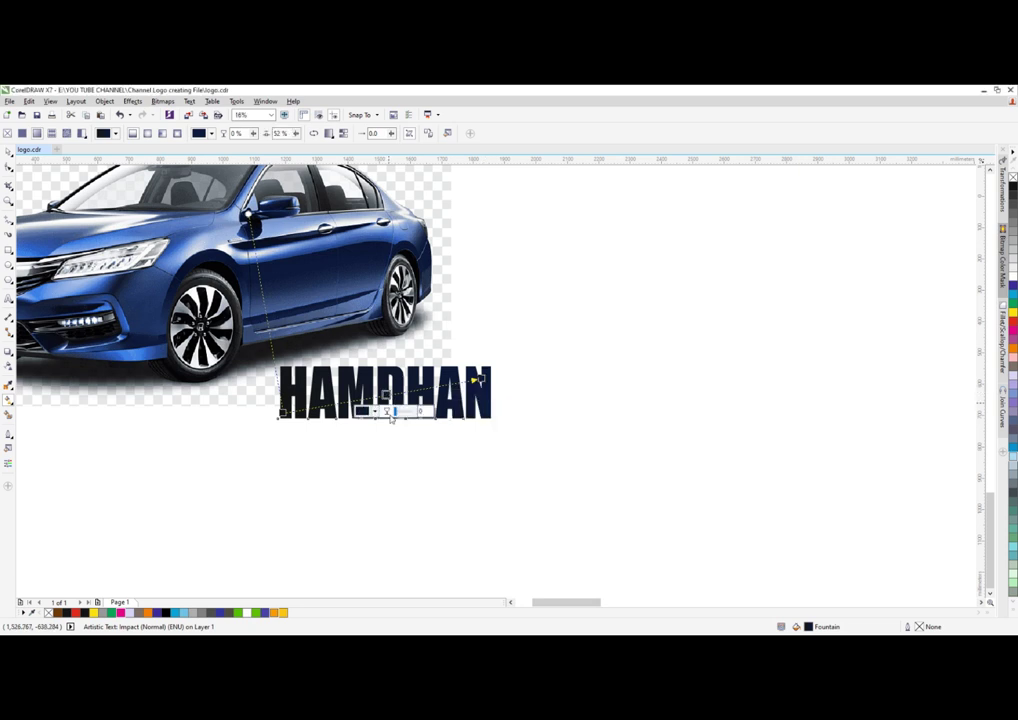
{"action": "left_click", "coordinate": [372, 411]}
{"action": "left_click", "coordinate": [397, 434]}
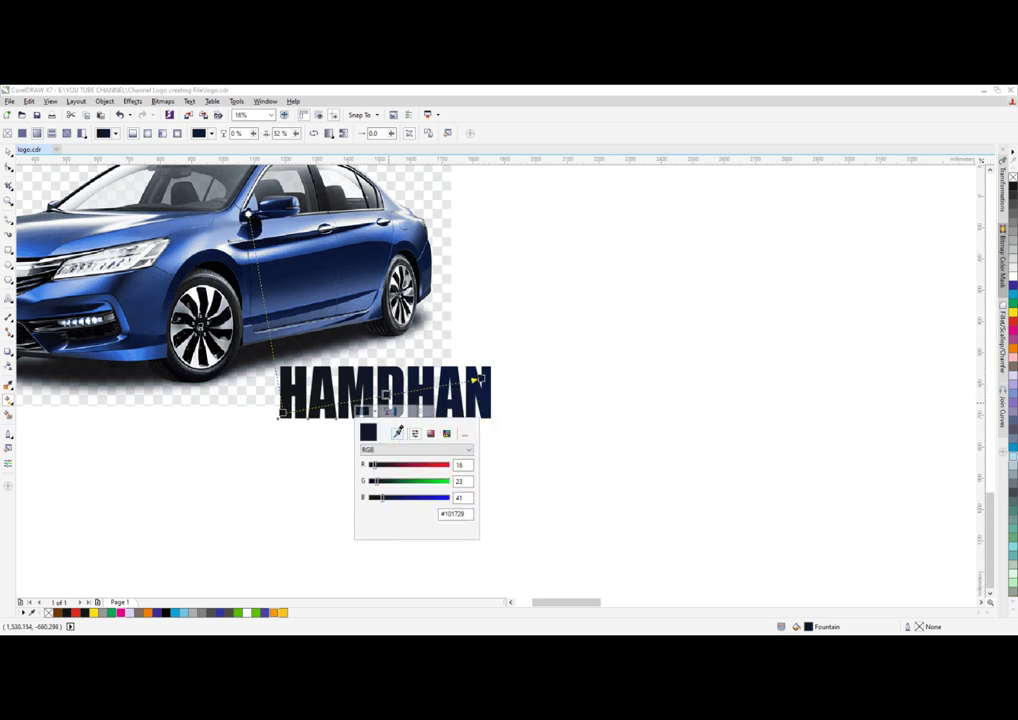
{"action": "left_click", "coordinate": [368, 344]}
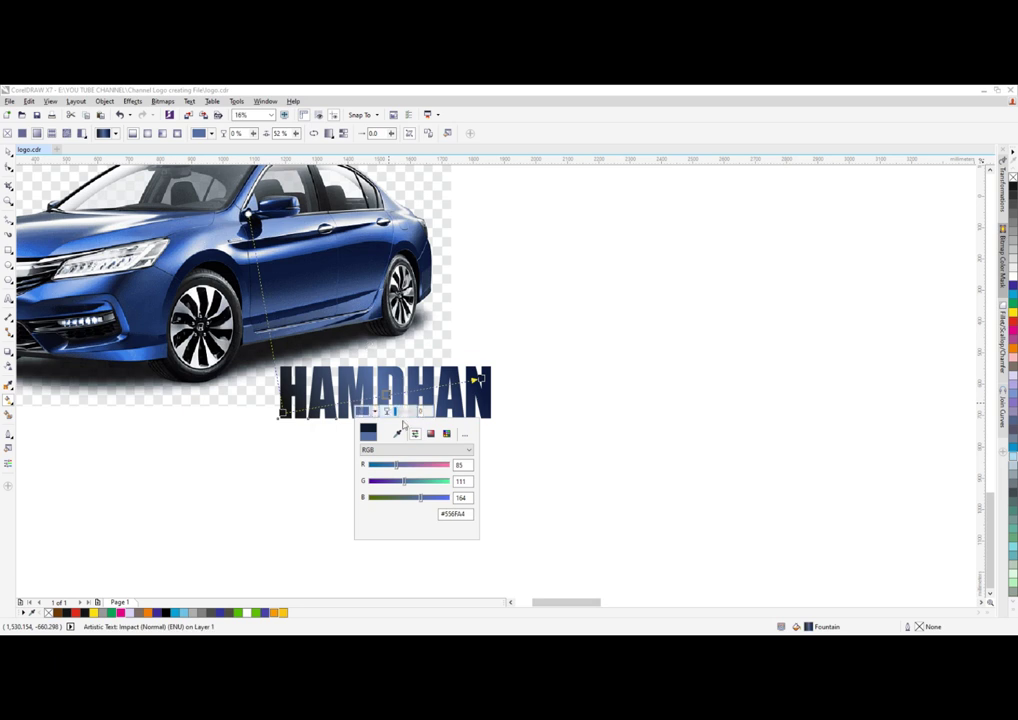
Step: Replace the gradient's black start colour with blue #213869 sampled from the car
{"action": "left_click", "coordinate": [283, 413]}
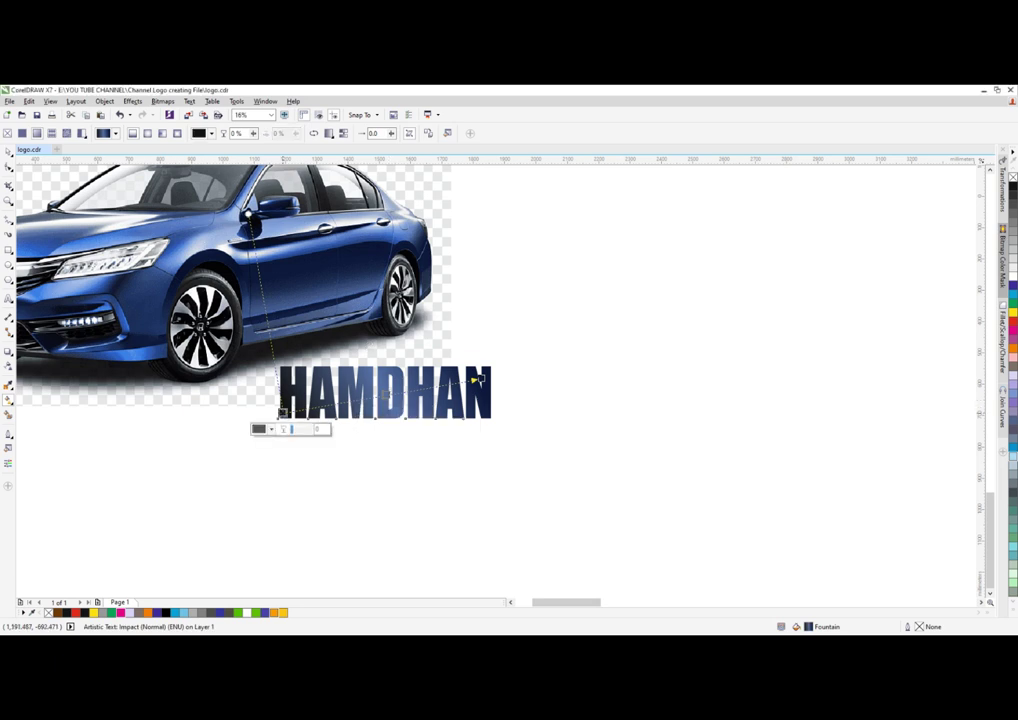
{"action": "left_click", "coordinate": [270, 430]}
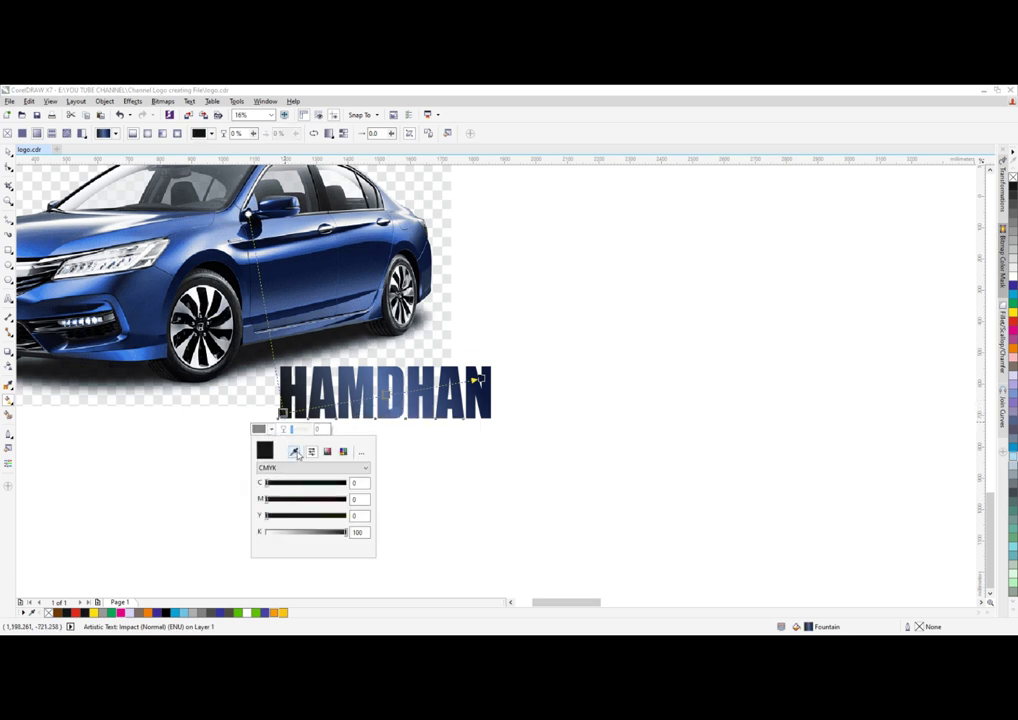
{"action": "left_click", "coordinate": [294, 452]}
{"action": "left_click", "coordinate": [162, 293]}
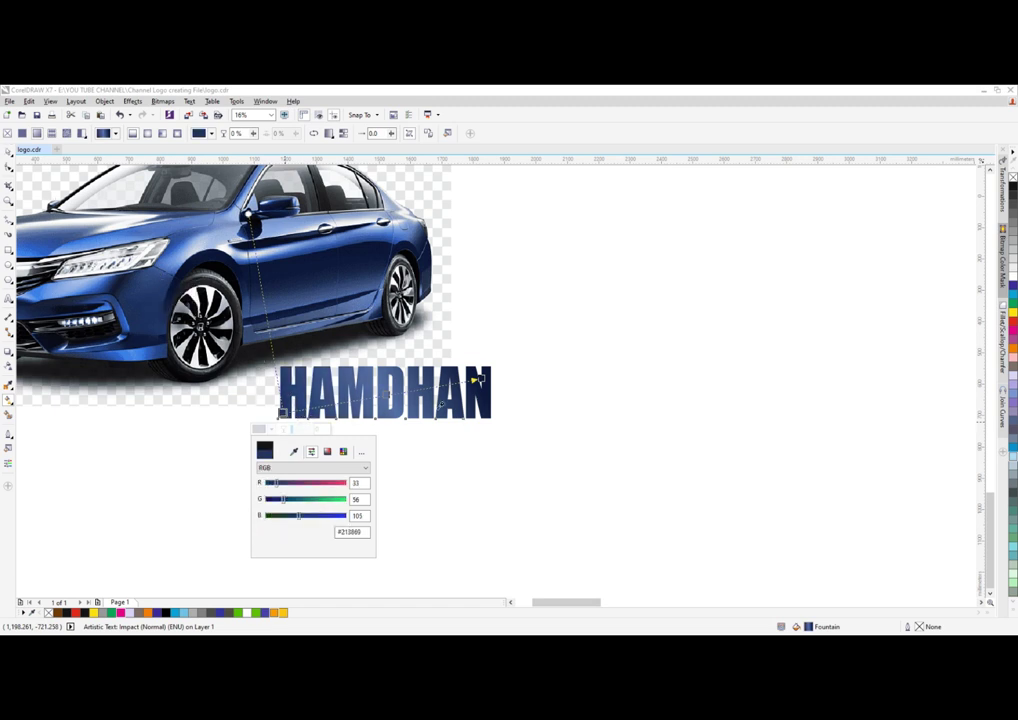
{"action": "left_click", "coordinate": [431, 447]}
{"action": "left_click", "coordinate": [351, 389]}
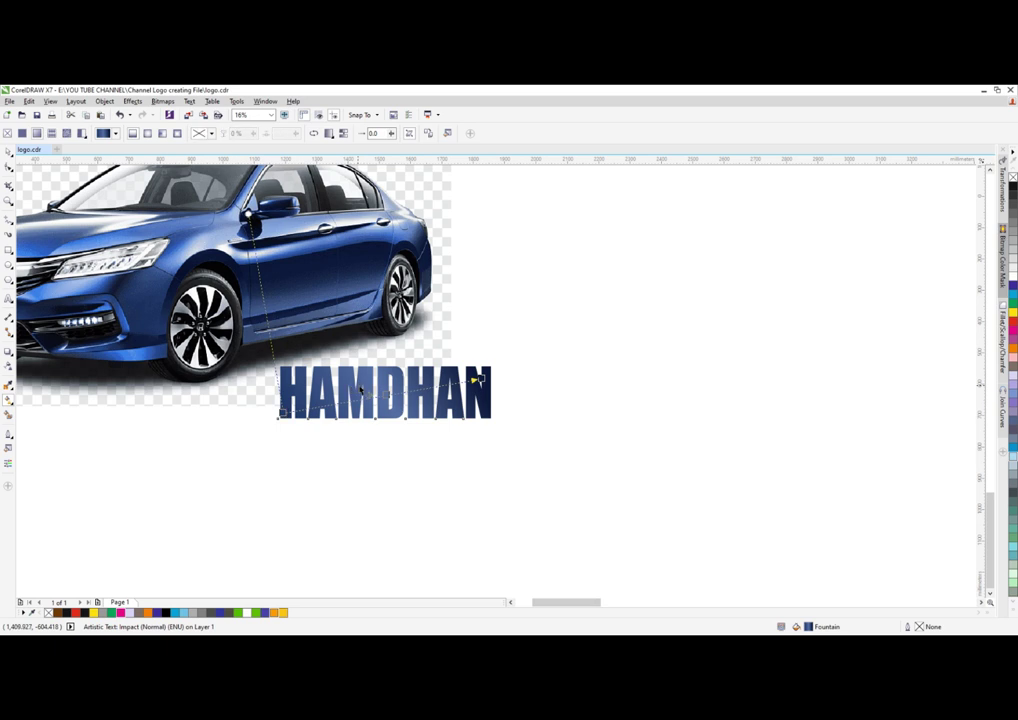
Step: Add perspective to the gradient text and move its corners to fit the lettering onto the car's side doors
{"action": "left_click", "coordinate": [8, 151]}
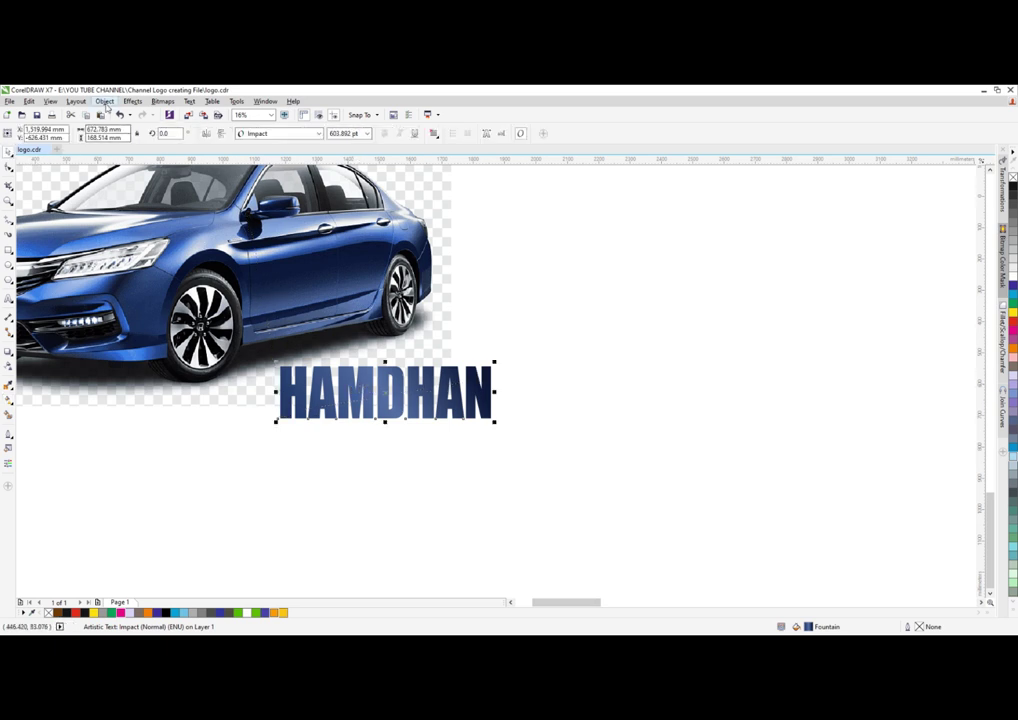
{"action": "left_click", "coordinate": [105, 102]}
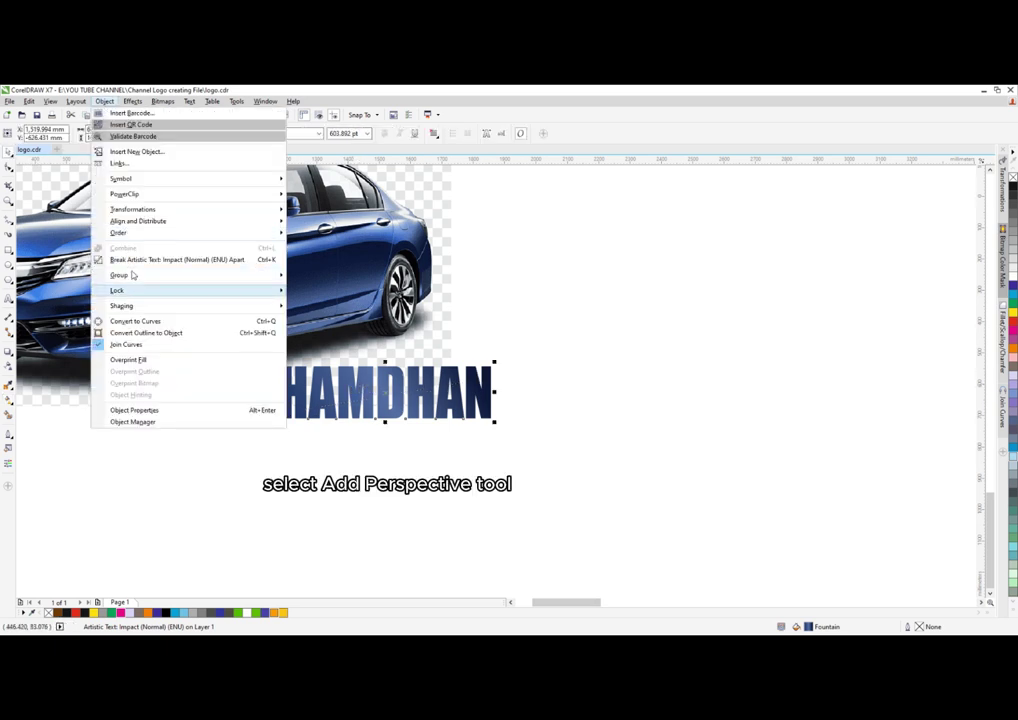
{"action": "left_click", "coordinate": [131, 103]}
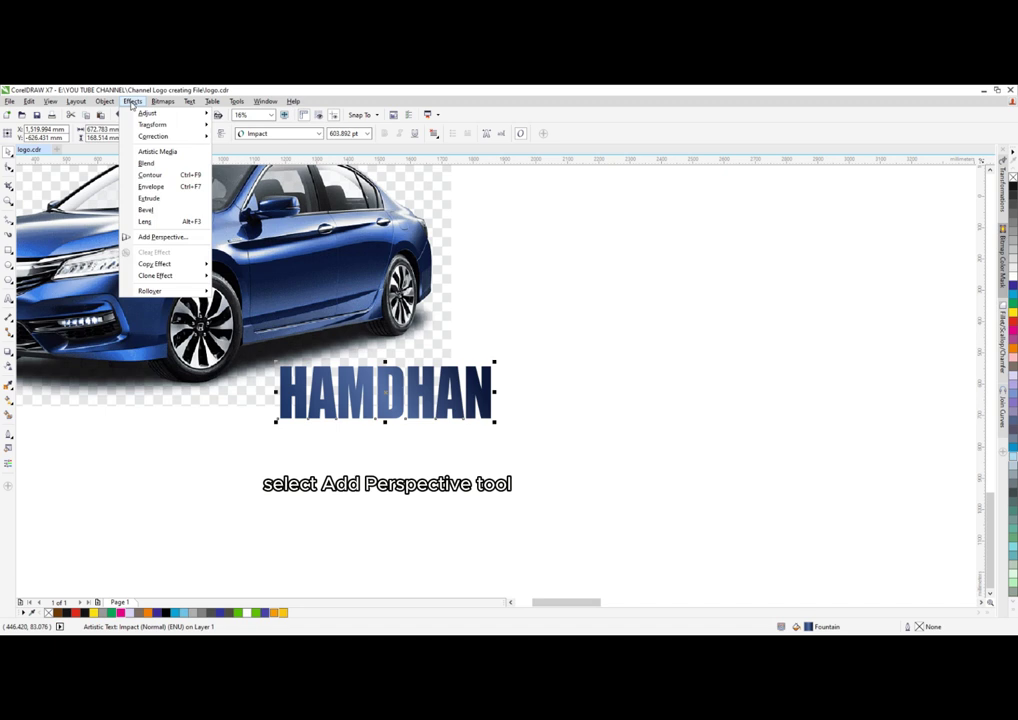
{"action": "left_click", "coordinate": [163, 237]}
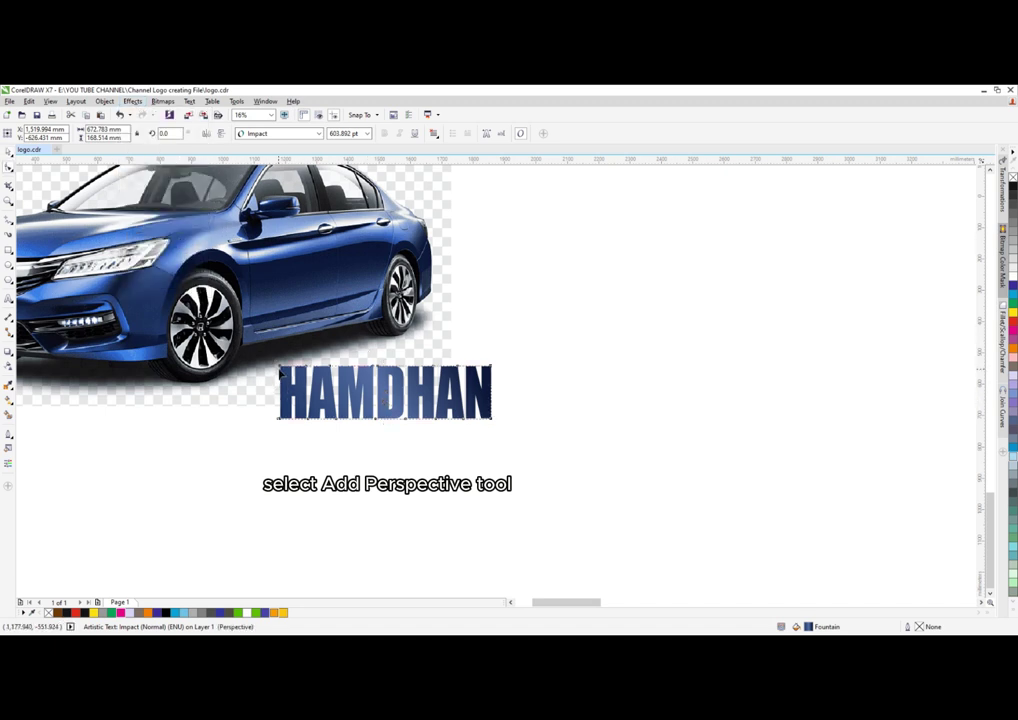
{"action": "left_click_drag", "start_coordinate": [279, 365], "coordinate": [250, 268]}
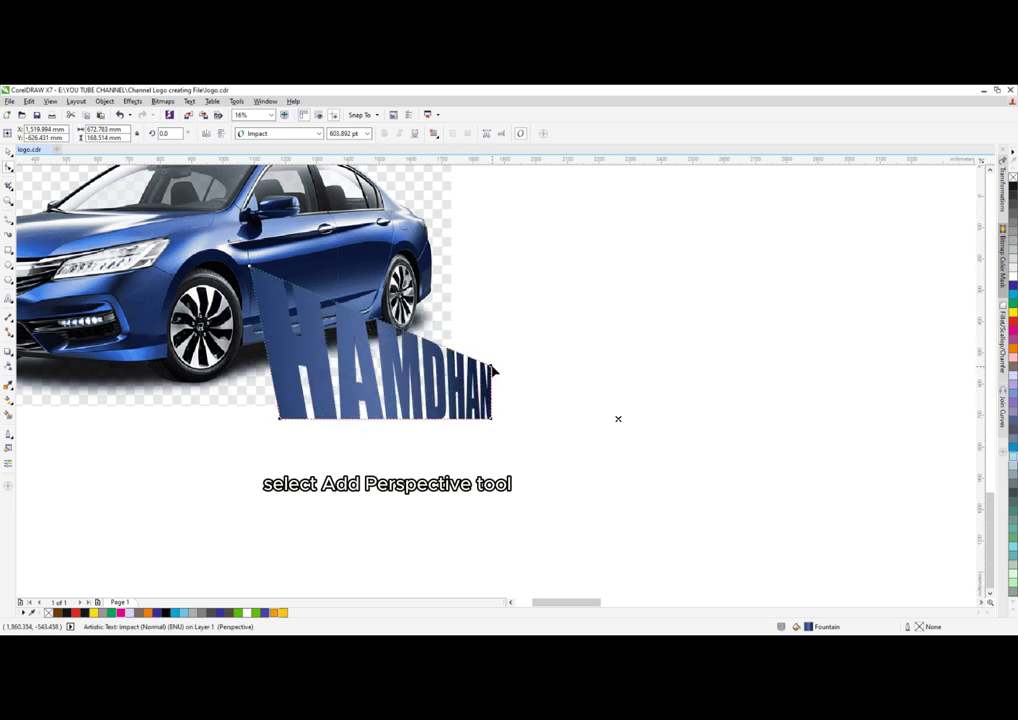
{"action": "left_click_drag", "start_coordinate": [492, 371], "coordinate": [380, 241]}
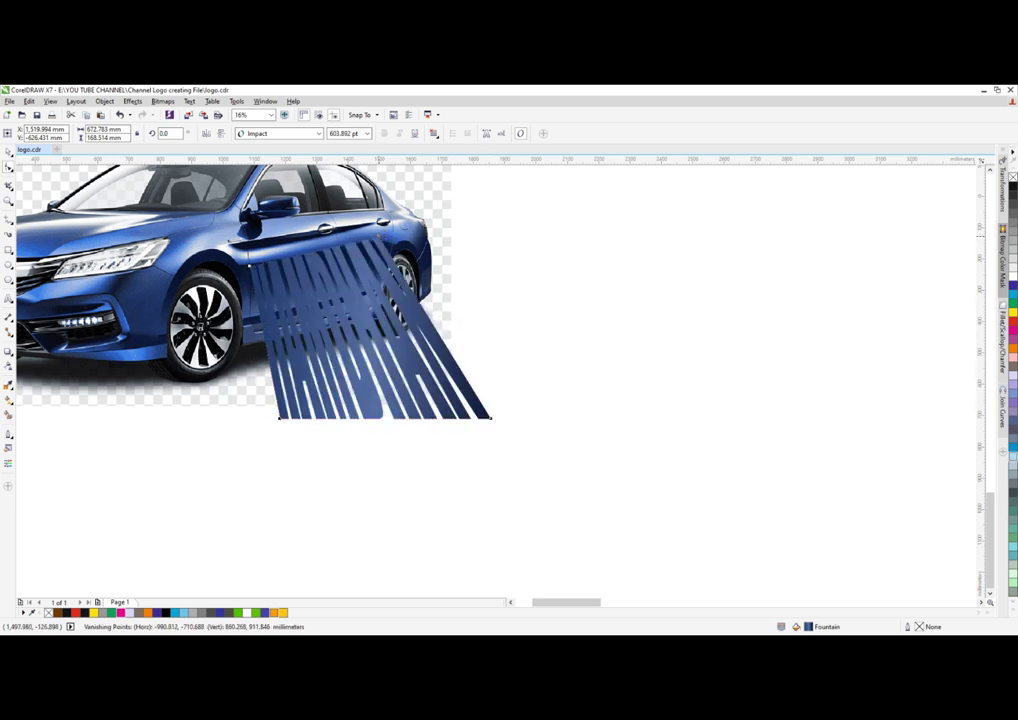
{"action": "left_click_drag", "start_coordinate": [489, 418], "coordinate": [308, 387]}
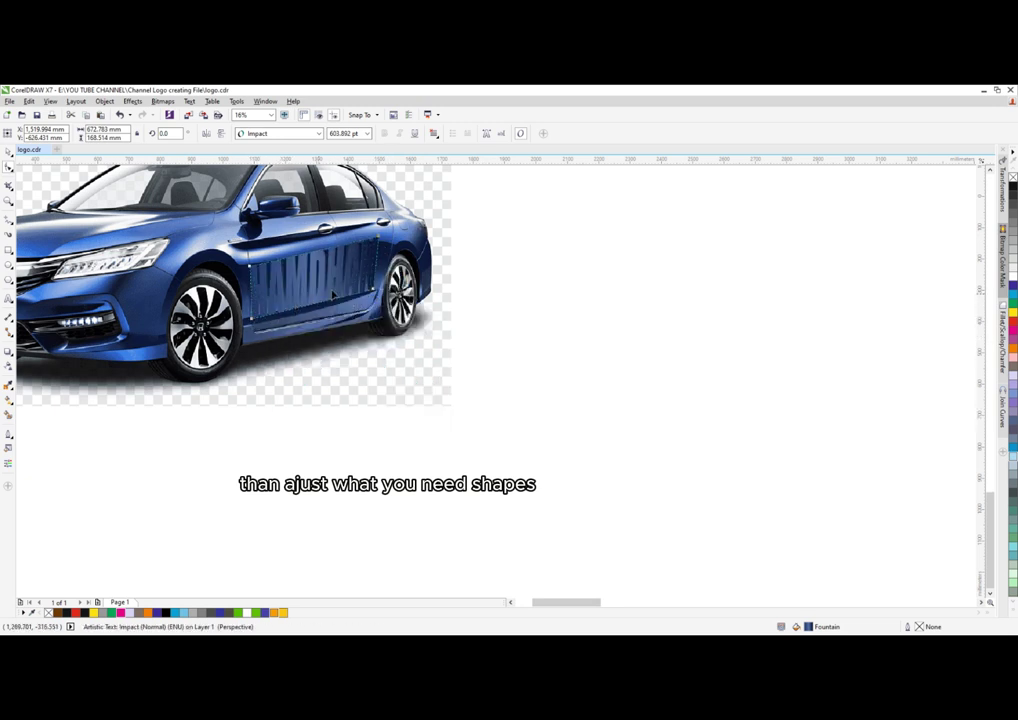
Step: Fine-tune the perspective corners near the rear wheel so the lettering follows the slope of the car's doors
{"action": "scroll", "coordinate": [358, 254], "scroll_direction": "up", "scroll_amount": 2}
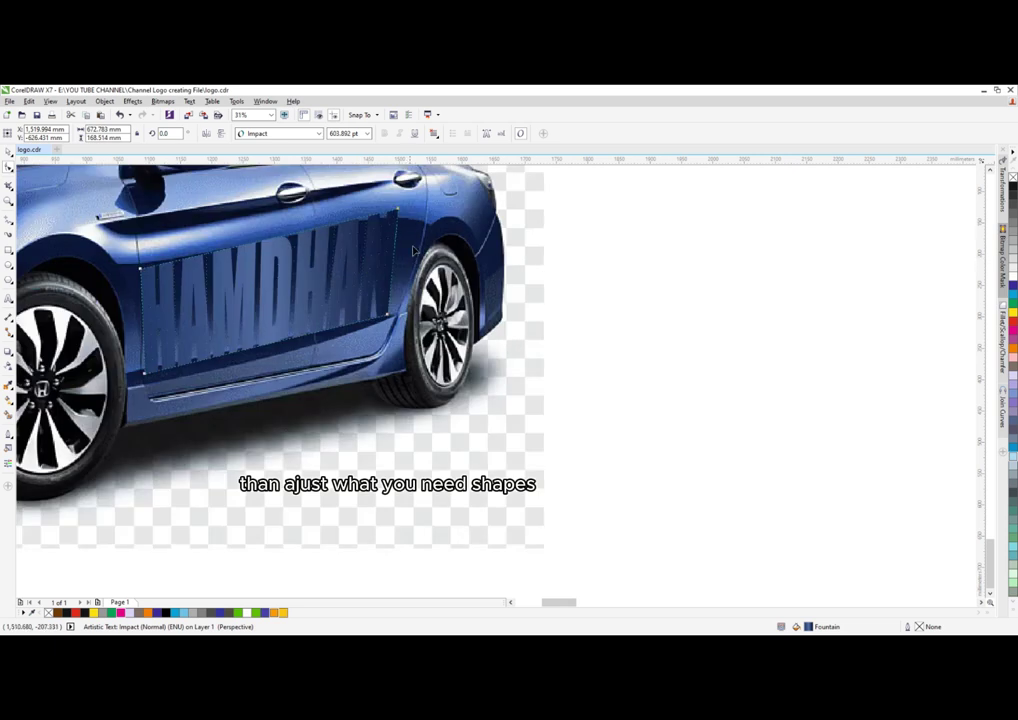
{"action": "left_click_drag", "start_coordinate": [399, 212], "coordinate": [401, 222]}
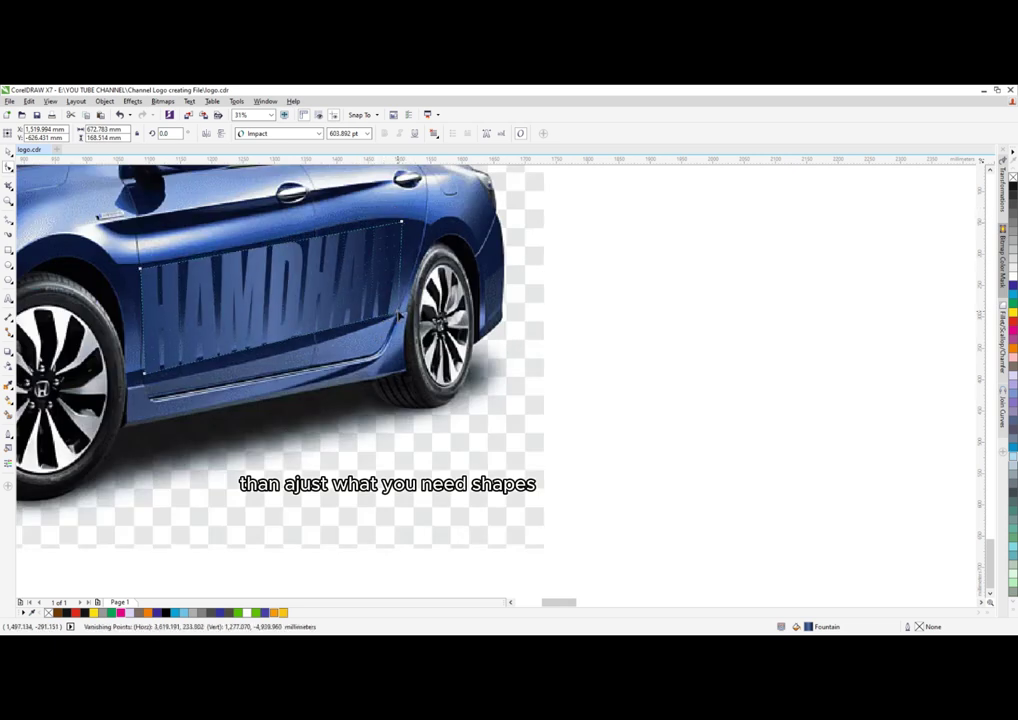
{"action": "left_click_drag", "start_coordinate": [401, 222], "coordinate": [394, 222]}
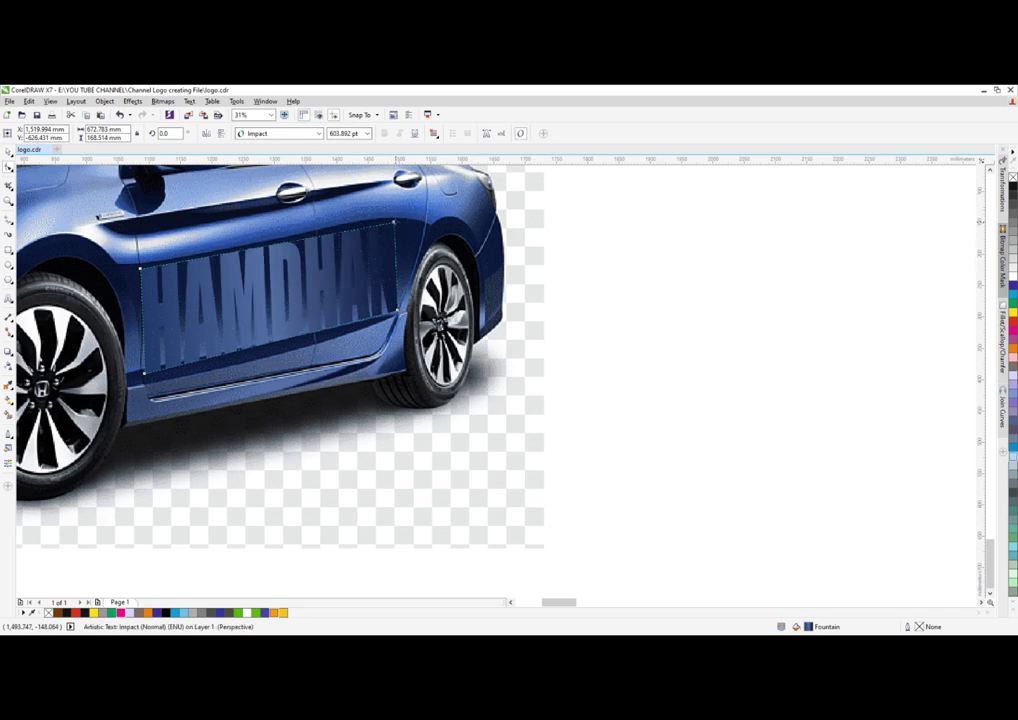
Step: Examine how the perspective lettering blends into the car's side doors, with the text selected and deselected
{"action": "scroll", "coordinate": [395, 226], "scroll_direction": "down", "scroll_amount": 4}
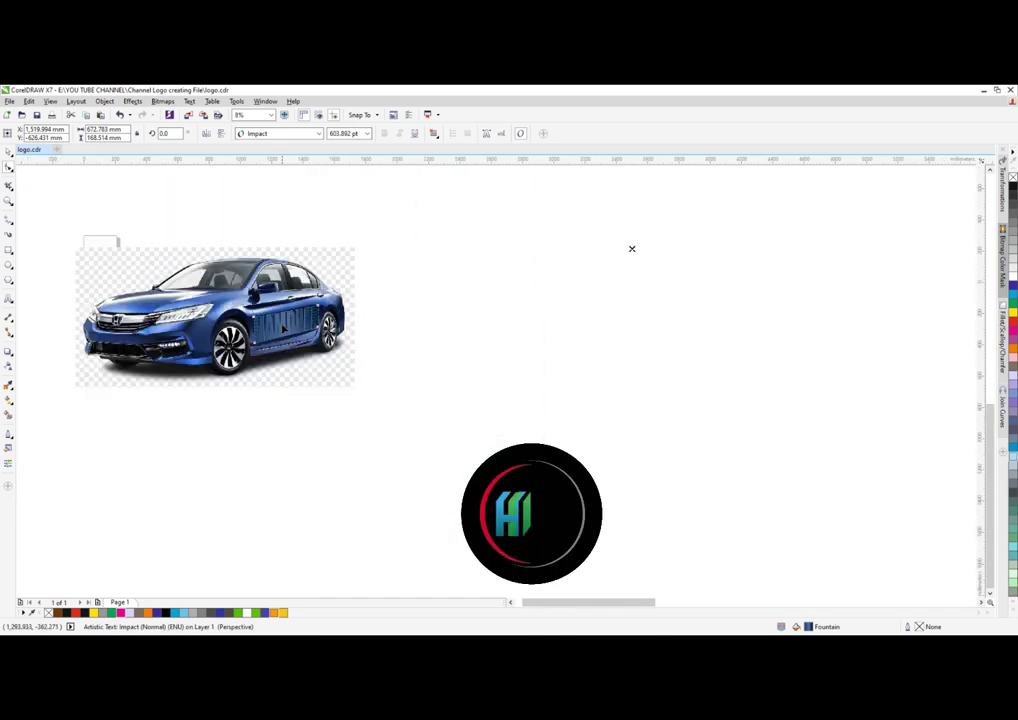
{"action": "scroll", "coordinate": [286, 322], "scroll_direction": "up", "scroll_amount": 4}
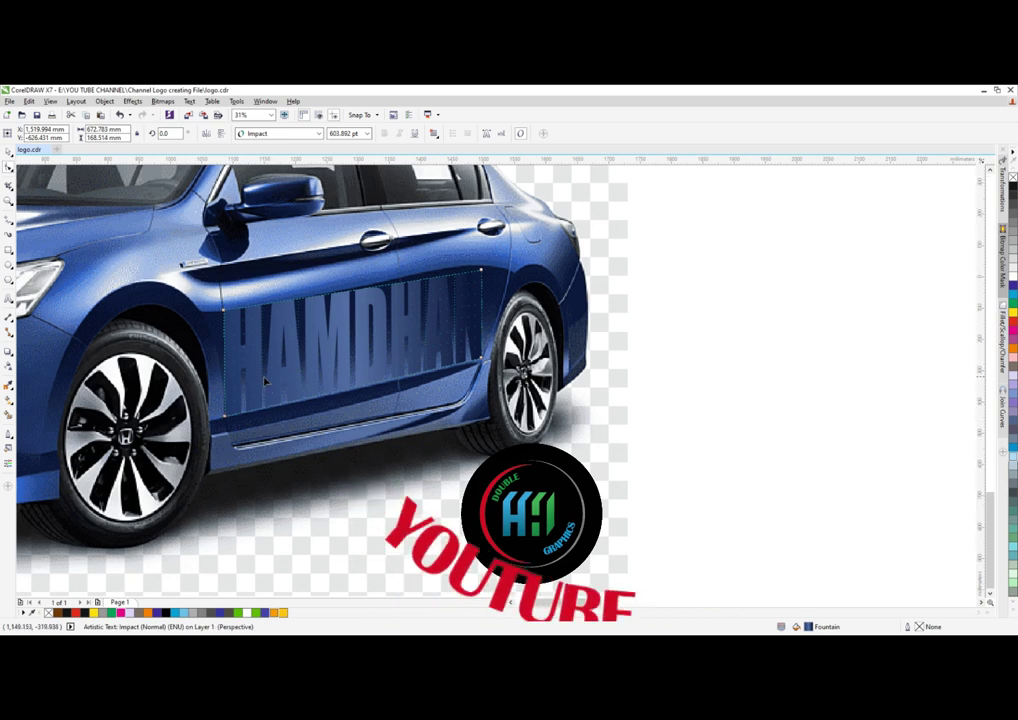
{"action": "scroll", "coordinate": [262, 388], "scroll_direction": "down", "scroll_amount": 2}
{"action": "scroll", "coordinate": [360, 380], "scroll_direction": "up", "scroll_amount": 2}
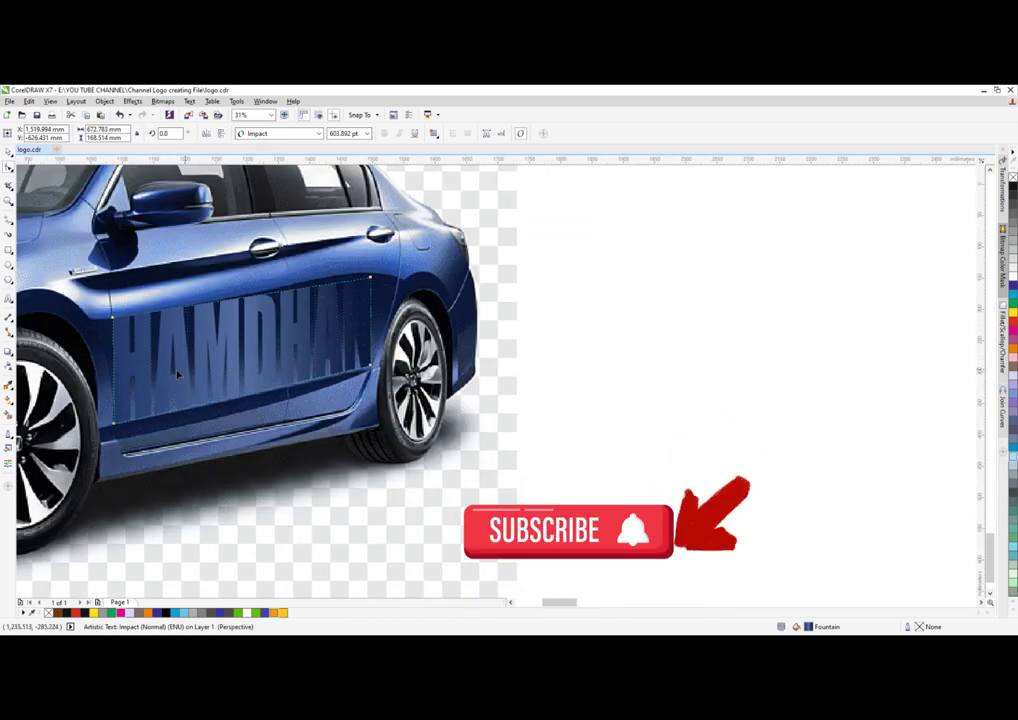
{"action": "scroll", "coordinate": [265, 338], "scroll_direction": "down", "scroll_amount": 2}
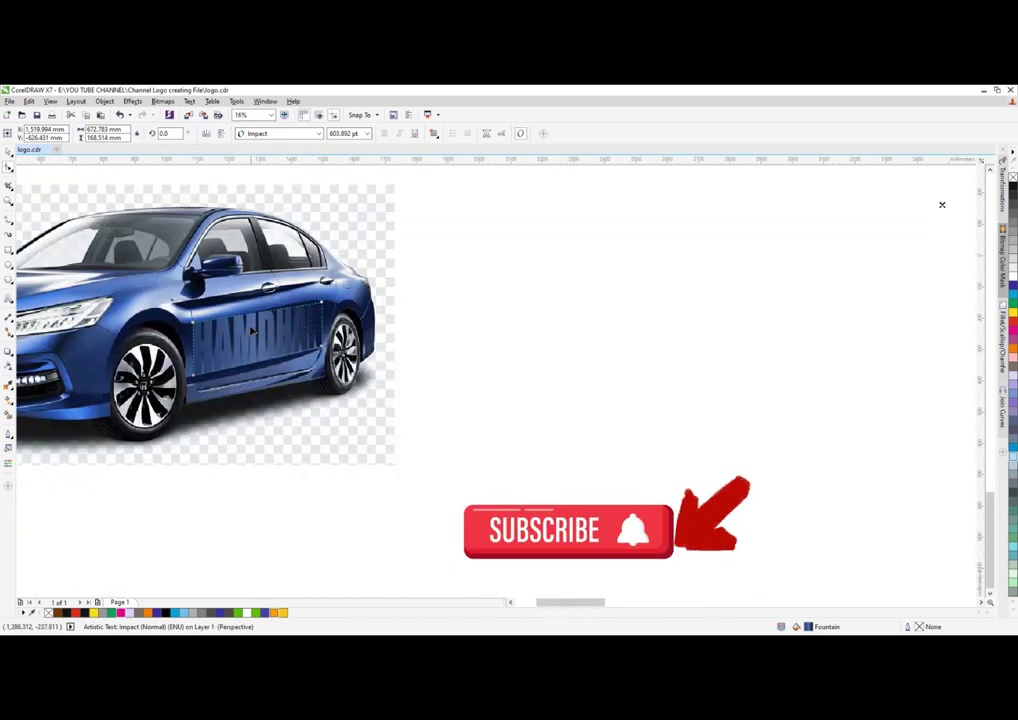
{"action": "scroll", "coordinate": [250, 330], "scroll_direction": "up", "scroll_amount": 2}
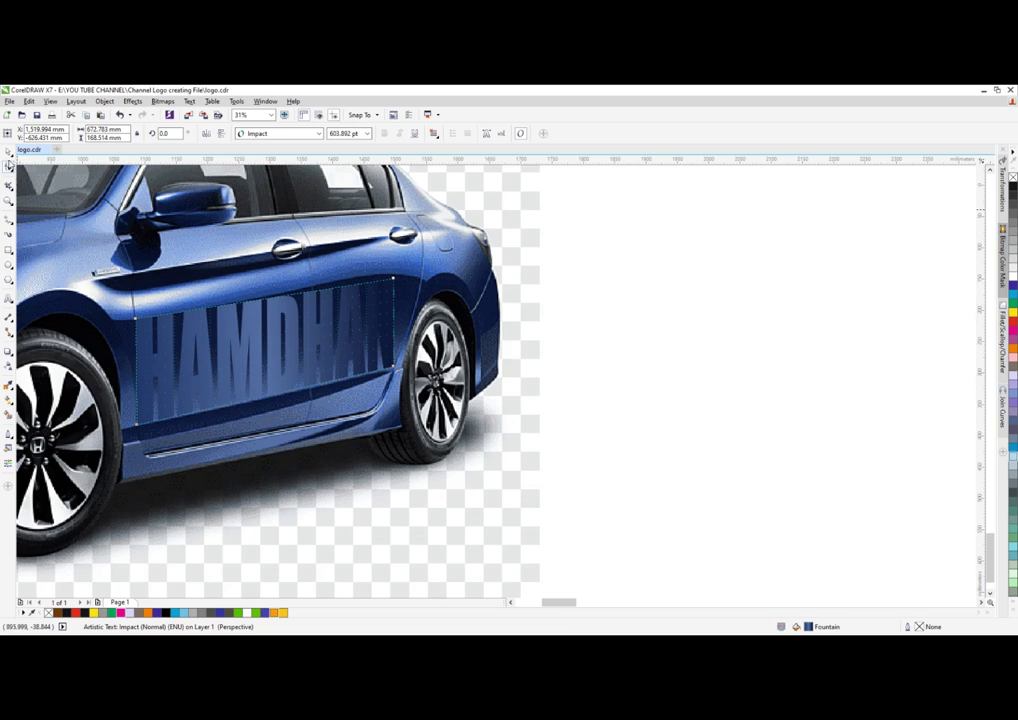
{"action": "left_click", "coordinate": [10, 156]}
{"action": "scroll", "coordinate": [293, 355], "scroll_direction": "down", "scroll_amount": 2}
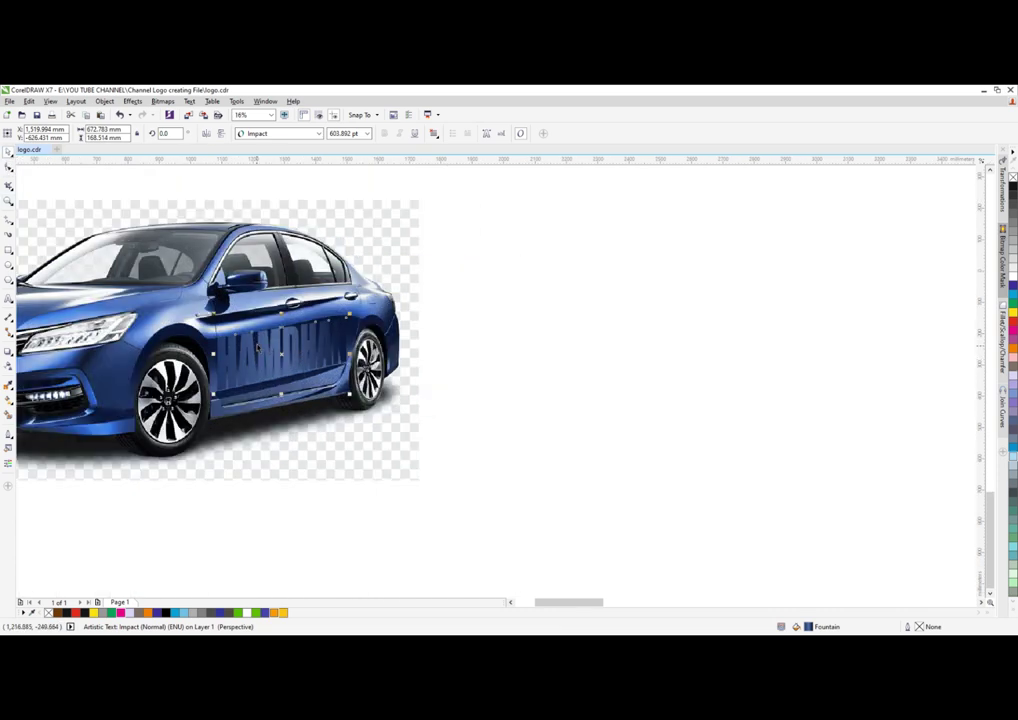
{"action": "scroll", "coordinate": [257, 347], "scroll_direction": "up", "scroll_amount": 2}
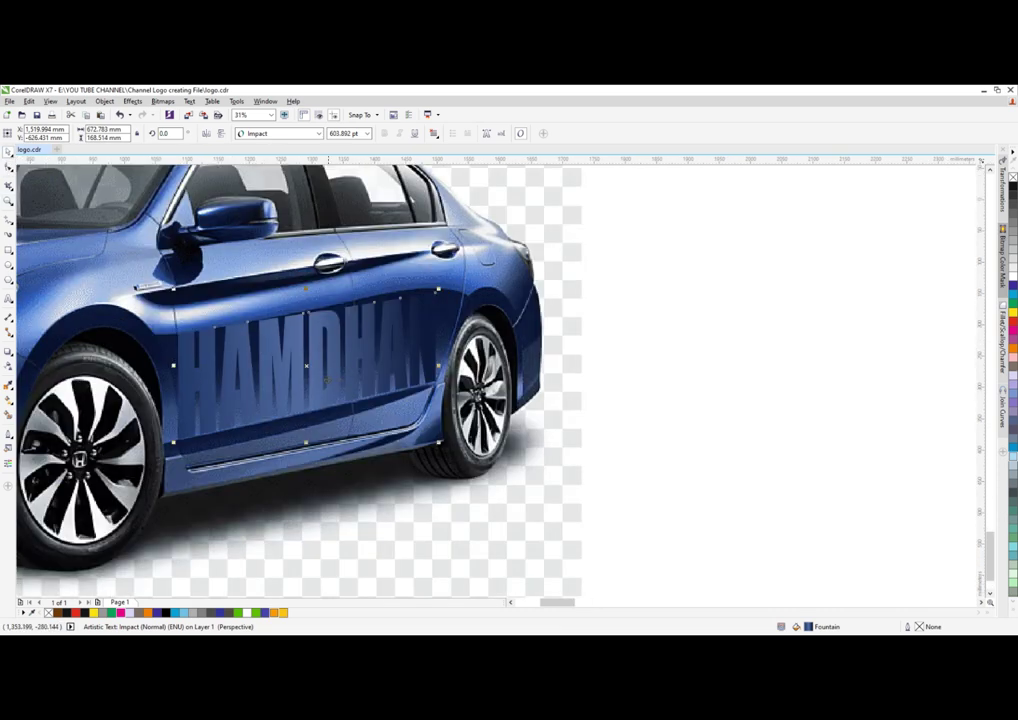
{"action": "scroll", "coordinate": [328, 375], "scroll_direction": "down", "scroll_amount": 2}
{"action": "left_click", "coordinate": [549, 433]}
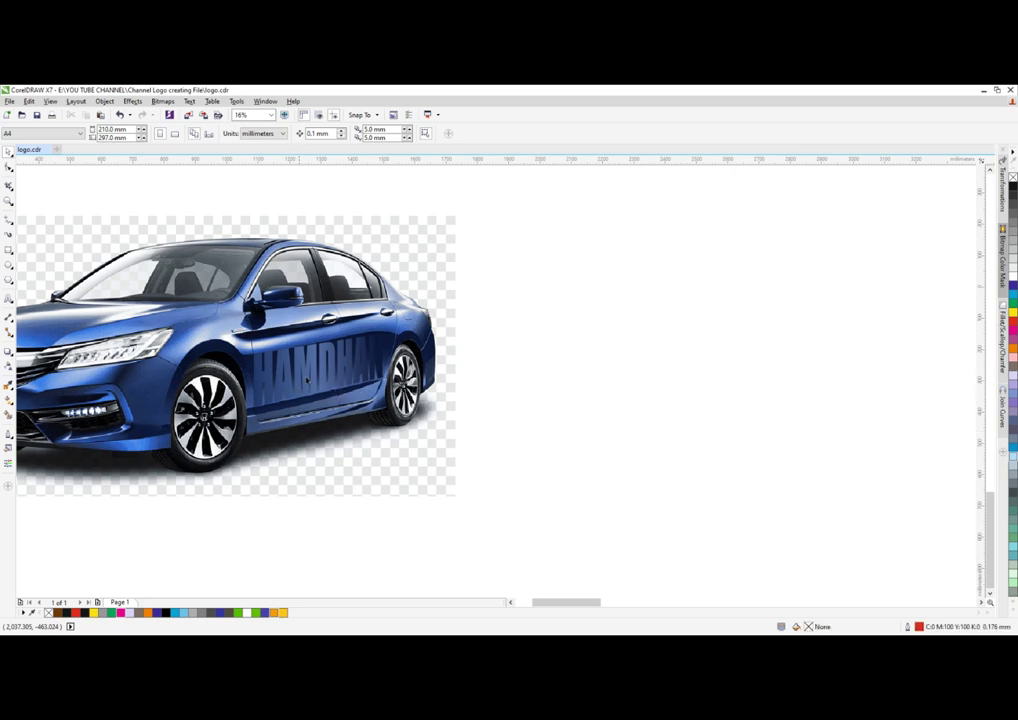
Step: Draw a rectangle about 31 × 74 mm, move it over the two boys in the photo and widen it to about 46 mm
{"action": "scroll", "coordinate": [309, 376], "scroll_direction": "down", "scroll_amount": 1}
{"action": "scroll", "coordinate": [316, 376], "scroll_direction": "up", "scroll_amount": 4}
{"action": "scroll", "coordinate": [295, 464], "scroll_direction": "down", "scroll_amount": 2}
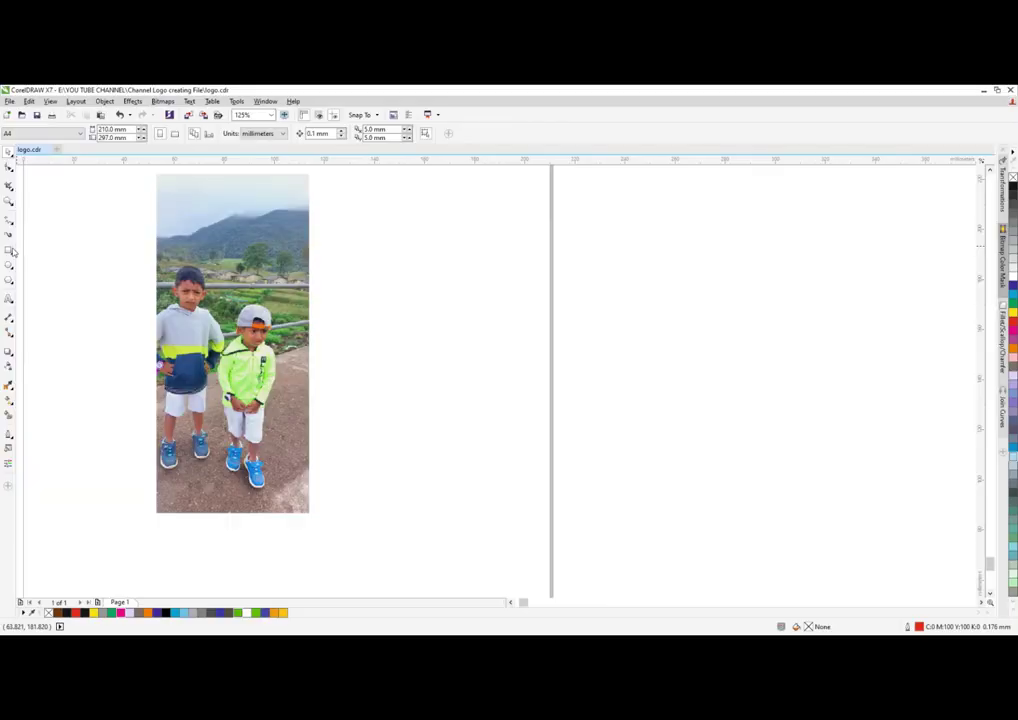
{"action": "left_click", "coordinate": [10, 251]}
{"action": "mouse_move", "coordinate": [348, 258]}
{"action": "left_mouse_down"}
{"action": "mouse_move", "coordinate": [395, 434]}
{"action": "mouse_move", "coordinate": [432, 446]}
{"action": "left_mouse_up"}
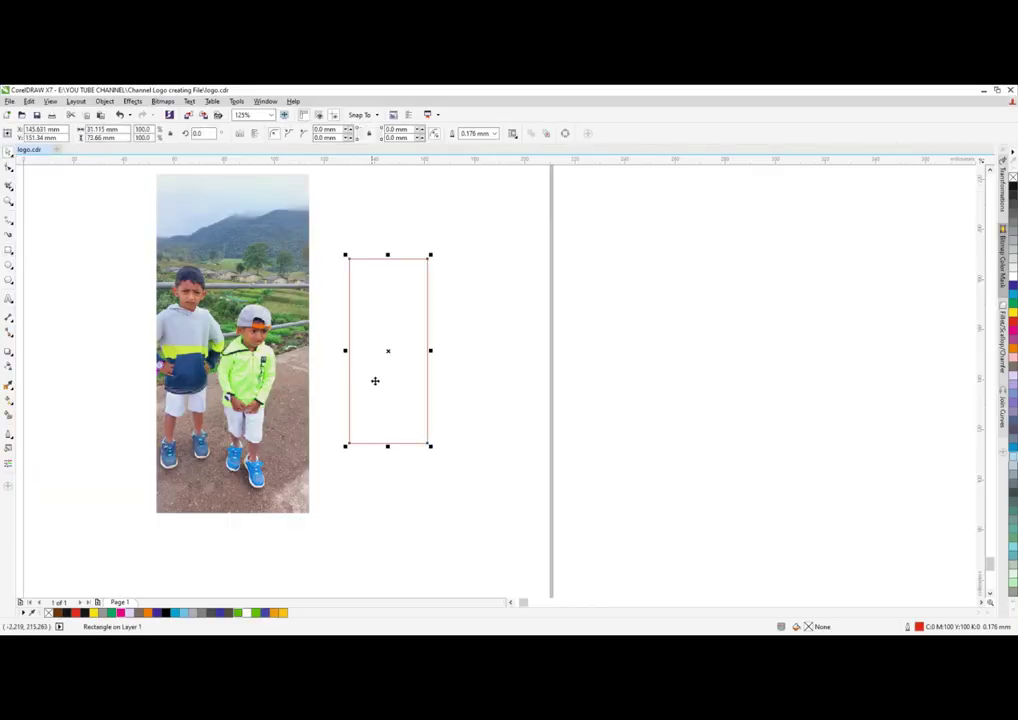
{"action": "left_click_drag", "start_coordinate": [375, 381], "coordinate": [273, 336]}
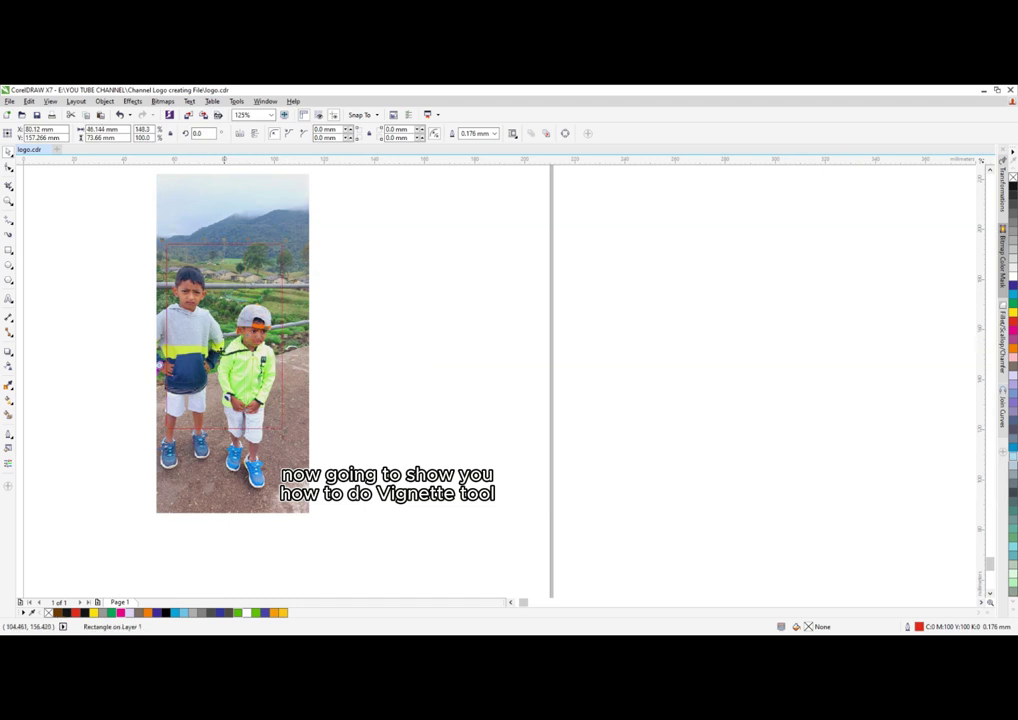
Step: Intersect the rectangle with the photo and move the resulting cropped piece beside the original
{"action": "scroll", "coordinate": [216, 365], "scroll_direction": "down", "scroll_amount": 1}
{"action": "left_click", "coordinate": [240, 284], "text": "shift"}
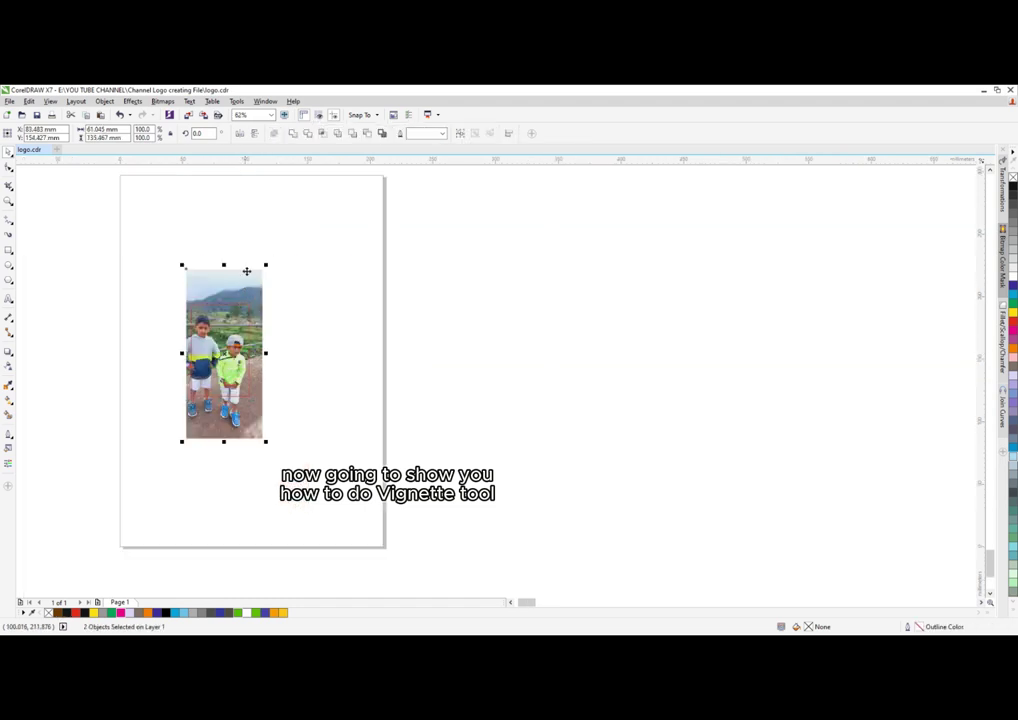
{"action": "left_click", "coordinate": [322, 133]}
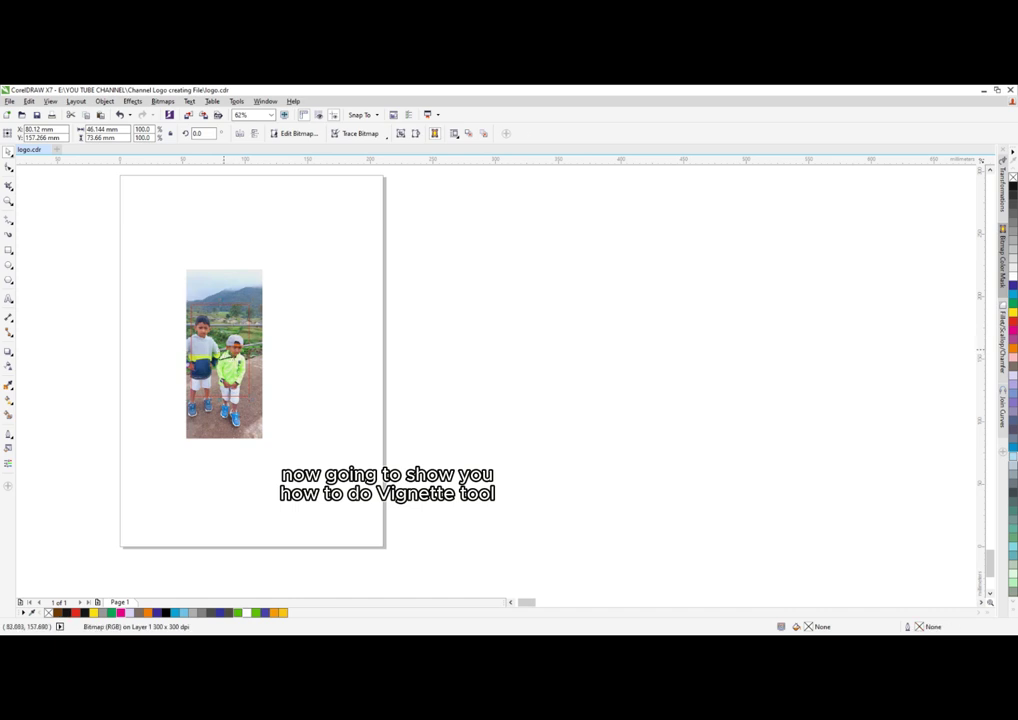
{"action": "left_click_drag", "start_coordinate": [225, 350], "coordinate": [322, 347]}
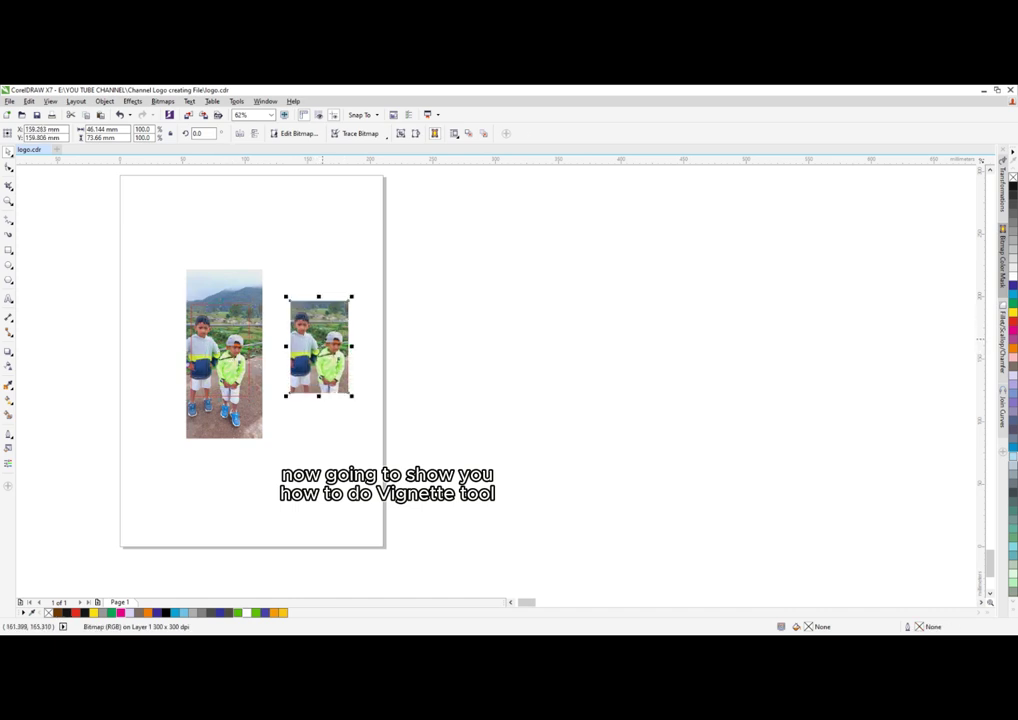
Step: Convert the cropped photo to a 300 dpi CMYK bitmap with anti-aliasing and a transparent background
{"action": "scroll", "coordinate": [322, 341], "scroll_direction": "up", "scroll_amount": 2}
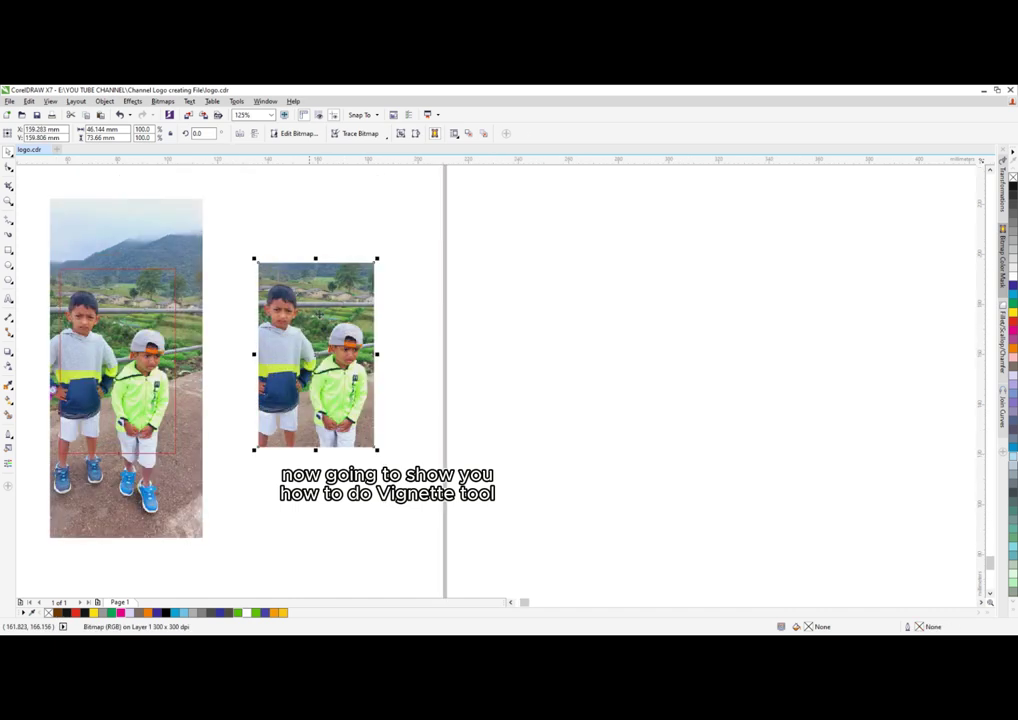
{"action": "left_click", "coordinate": [162, 101]}
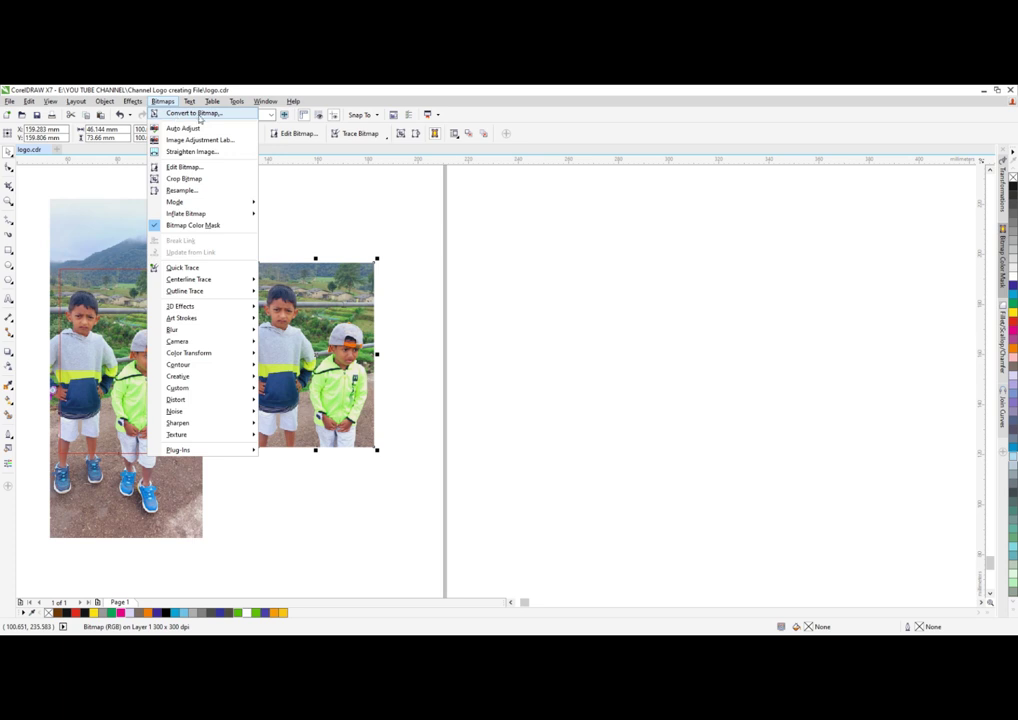
{"action": "left_click", "coordinate": [199, 117]}
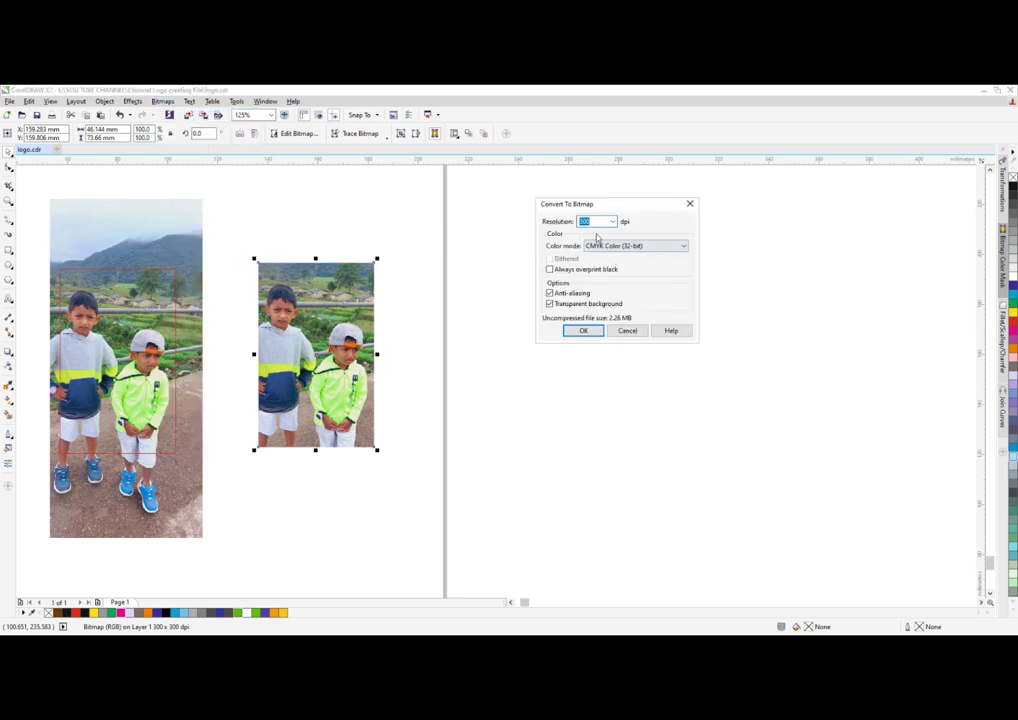
{"action": "left_click", "coordinate": [588, 331]}
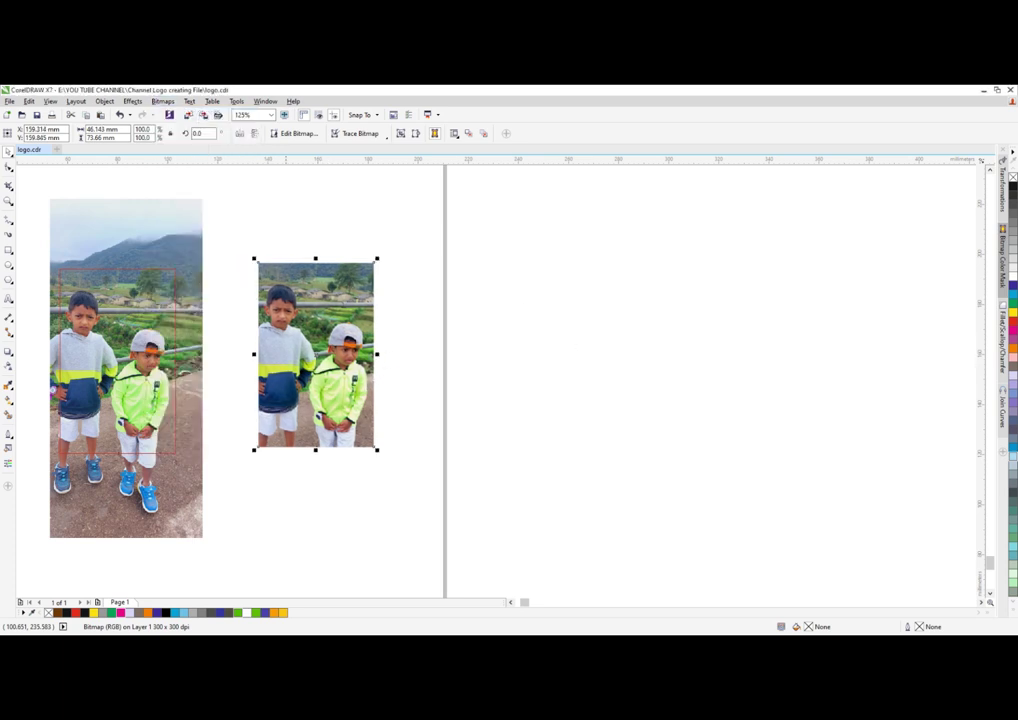
Step: Open the creative Vignette effect for the cropped bitmap and move its dialog clear of the photo
{"action": "left_click", "coordinate": [162, 101]}
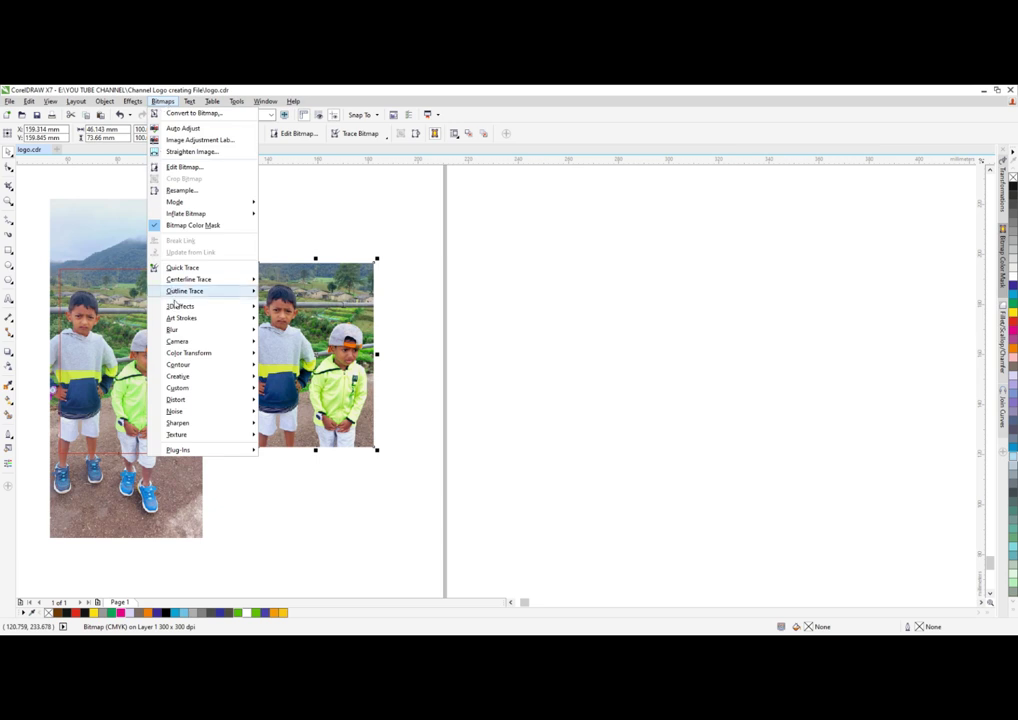
{"action": "left_click", "coordinate": [87, 630]}
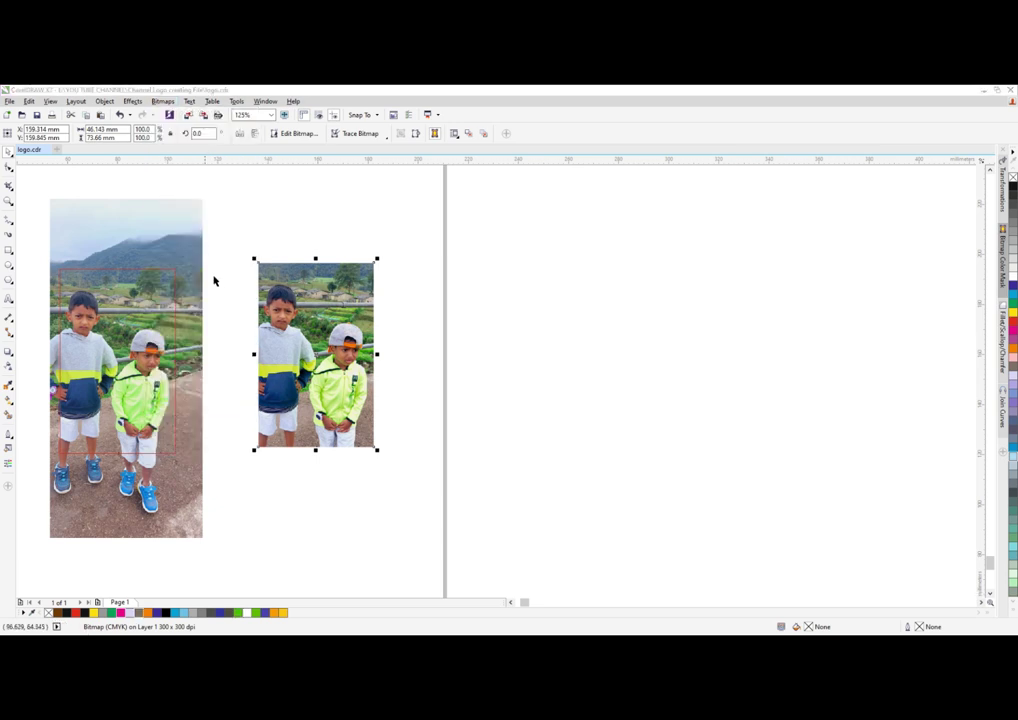
{"action": "left_click", "coordinate": [162, 103]}
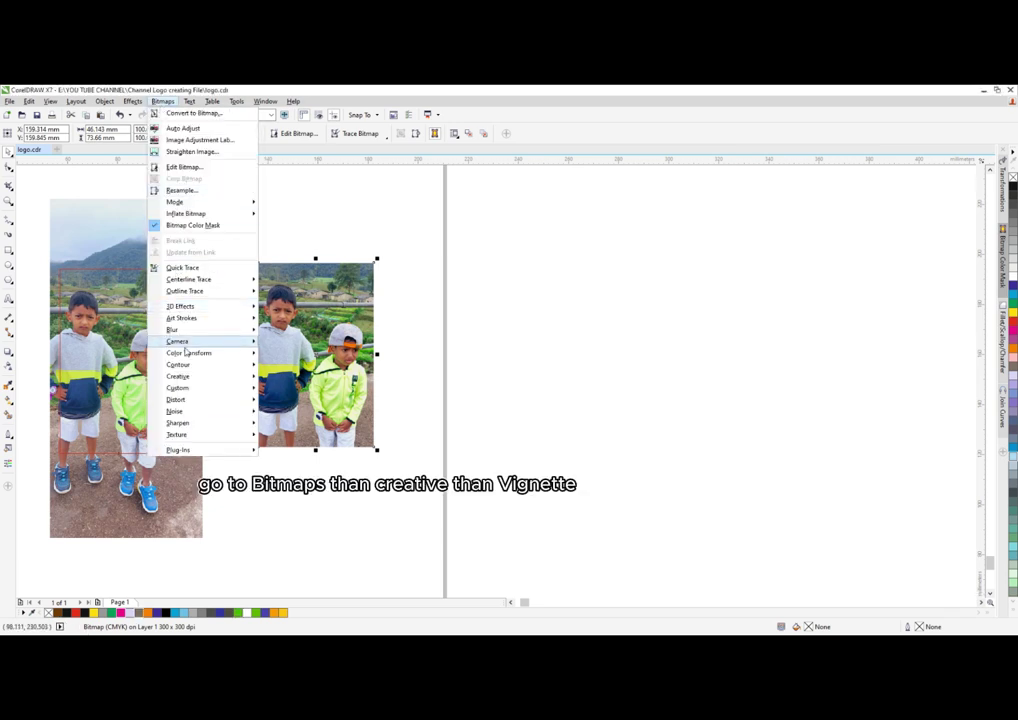
{"action": "mouse_move", "coordinate": [188, 378]}
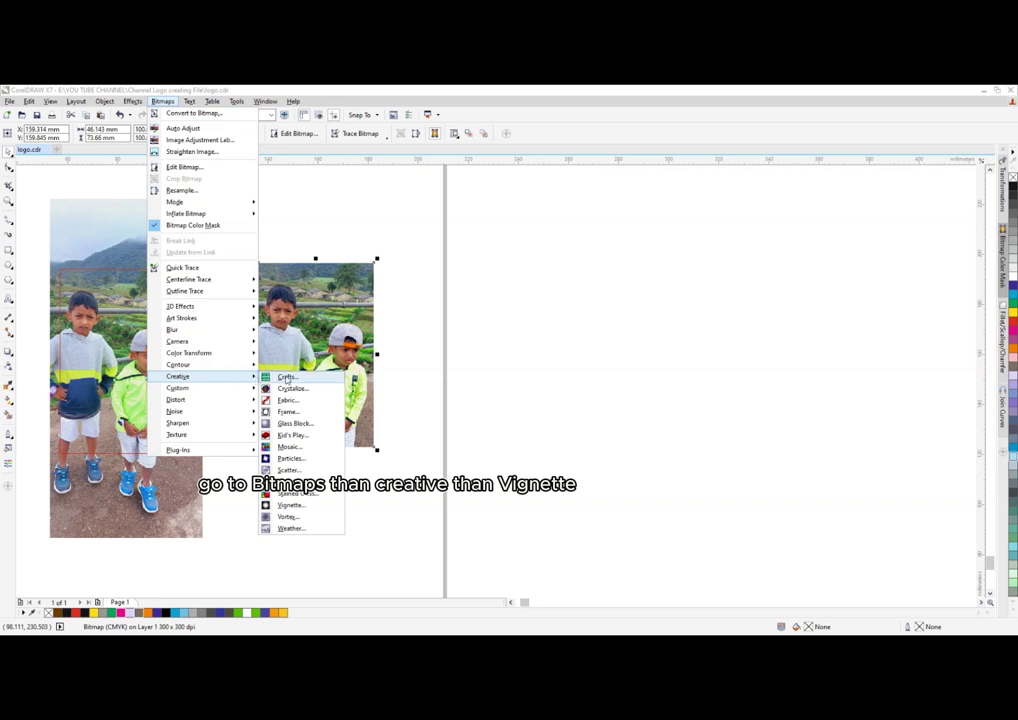
{"action": "left_click", "coordinate": [288, 505]}
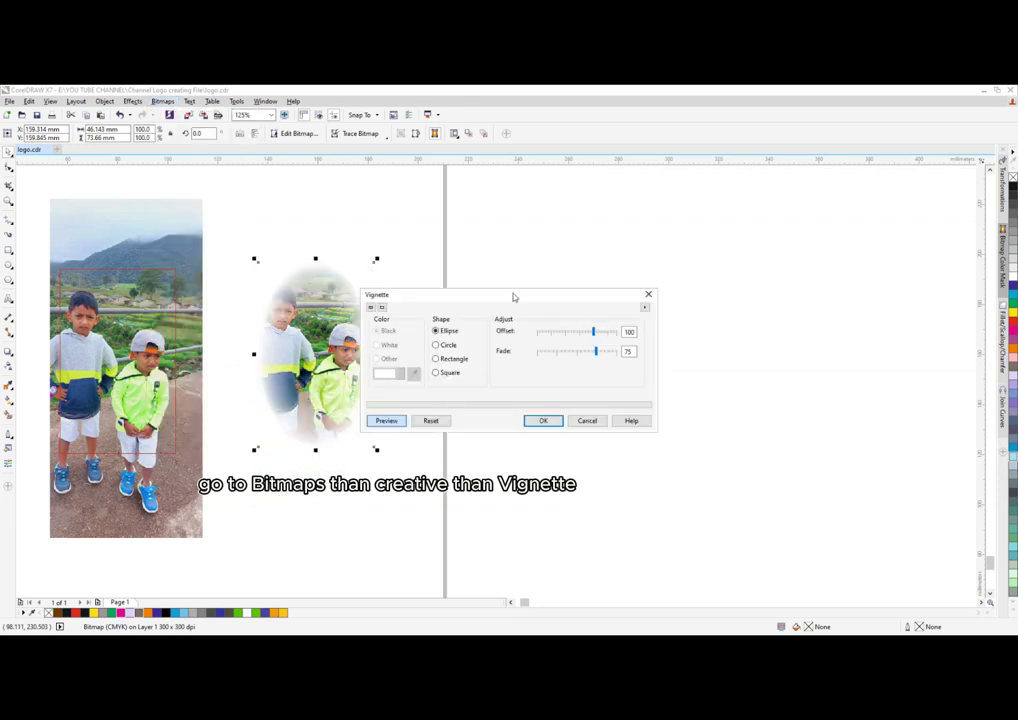
{"action": "left_click_drag", "start_coordinate": [513, 297], "coordinate": [580, 263]}
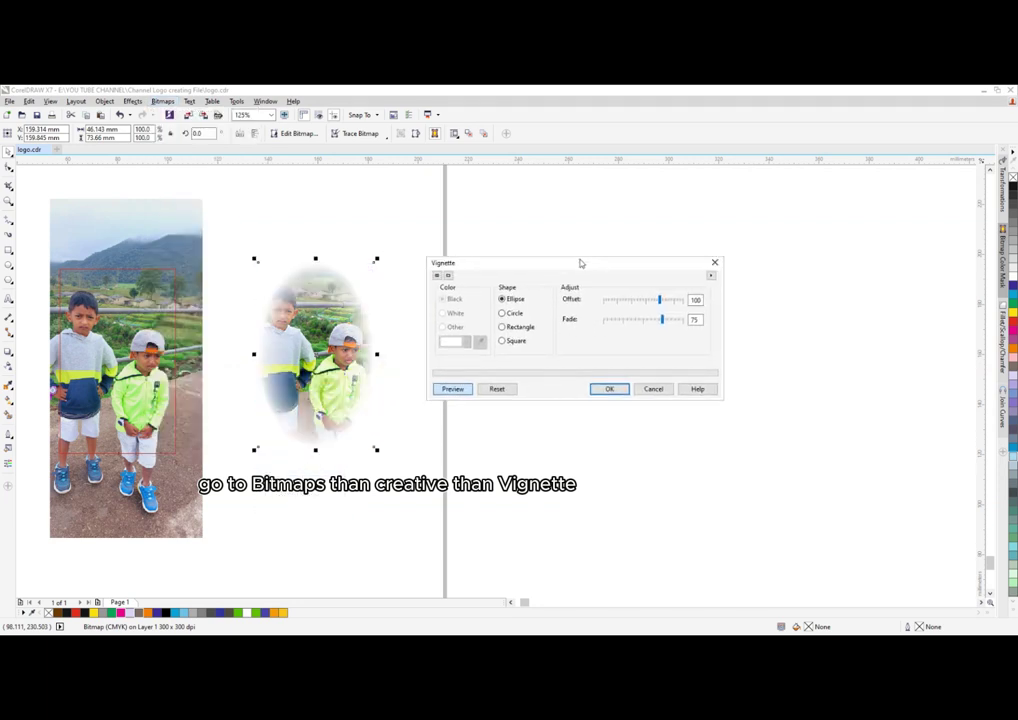
Step: Compare the Circle, Square and Ellipse vignette shapes on the cropped photo and choose Rectangle
{"action": "left_click", "coordinate": [511, 316]}
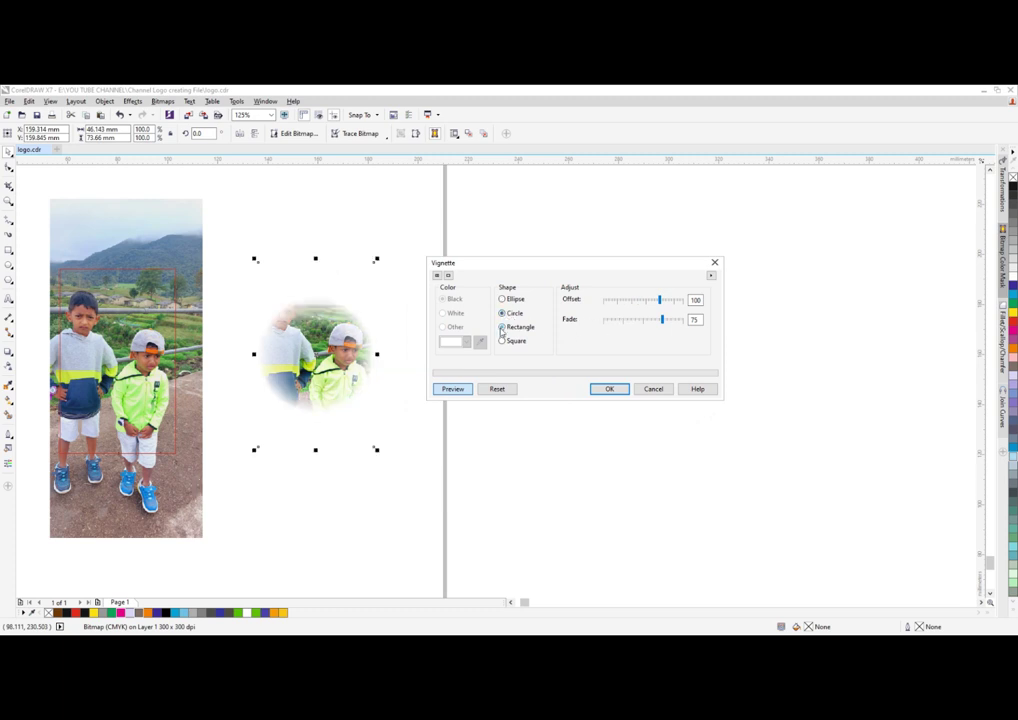
{"action": "left_click", "coordinate": [502, 328]}
{"action": "left_click", "coordinate": [502, 341]}
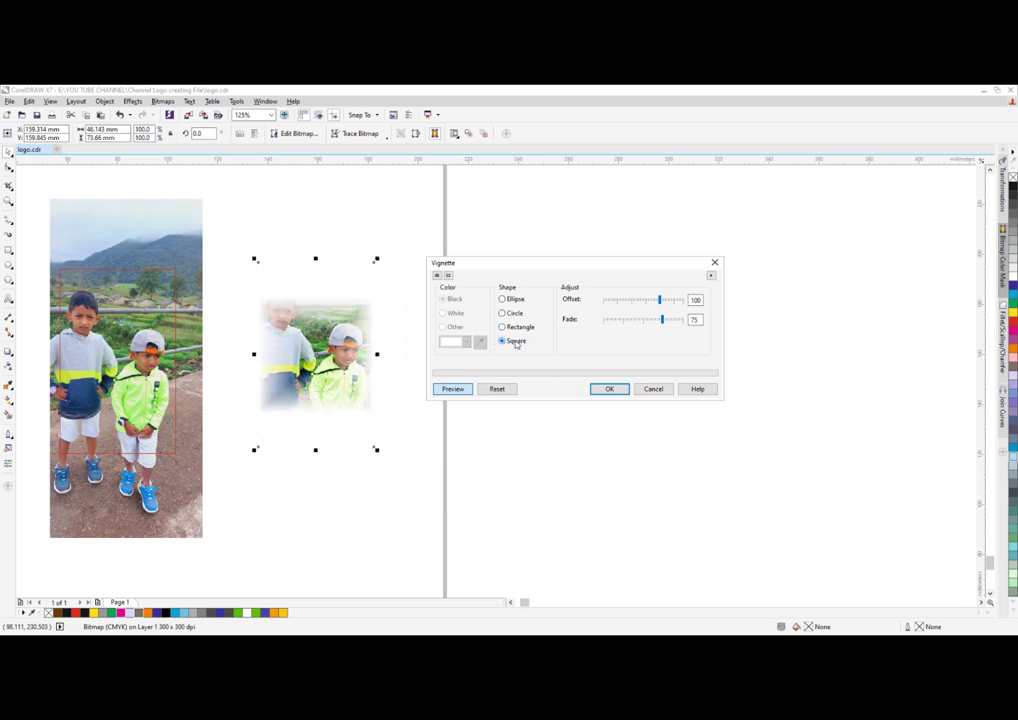
{"action": "left_click", "coordinate": [503, 300]}
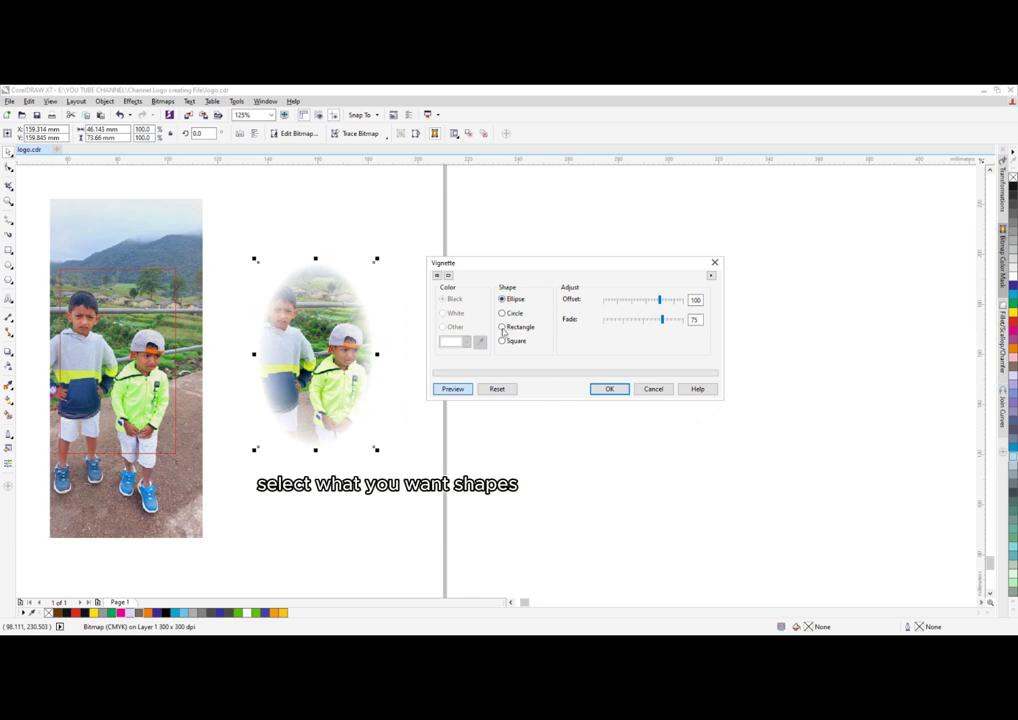
{"action": "left_click", "coordinate": [503, 342]}
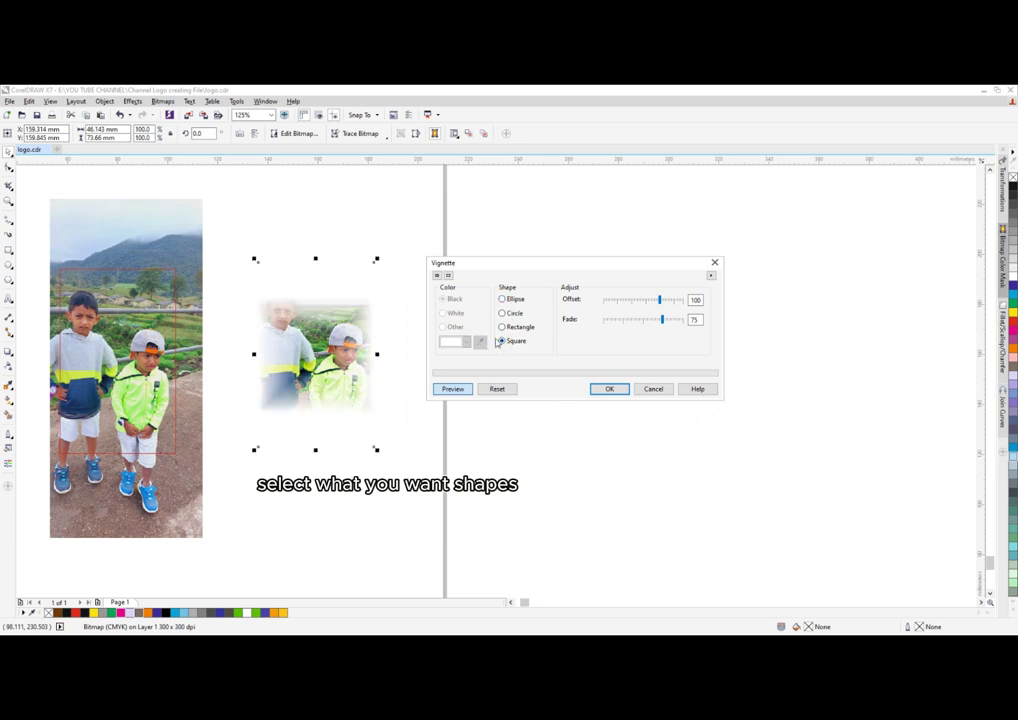
{"action": "left_click", "coordinate": [502, 328]}
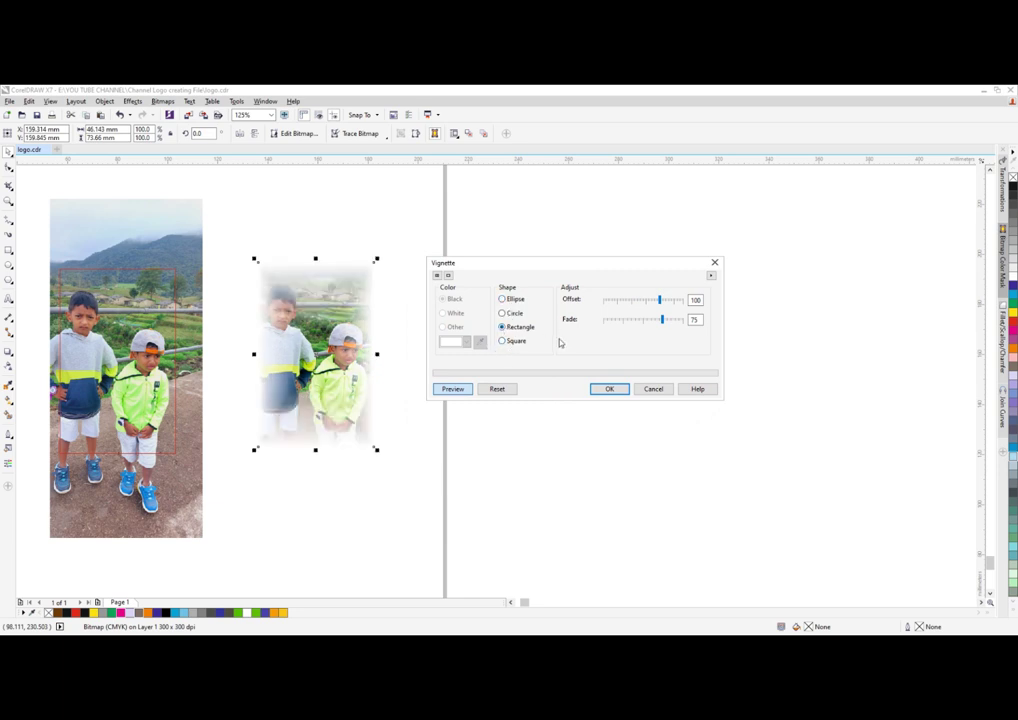
Step: Set the vignette's offset to 107 and its fade to about 65, apply it and inspect the photo's softened edges
{"action": "left_click", "coordinate": [661, 324]}
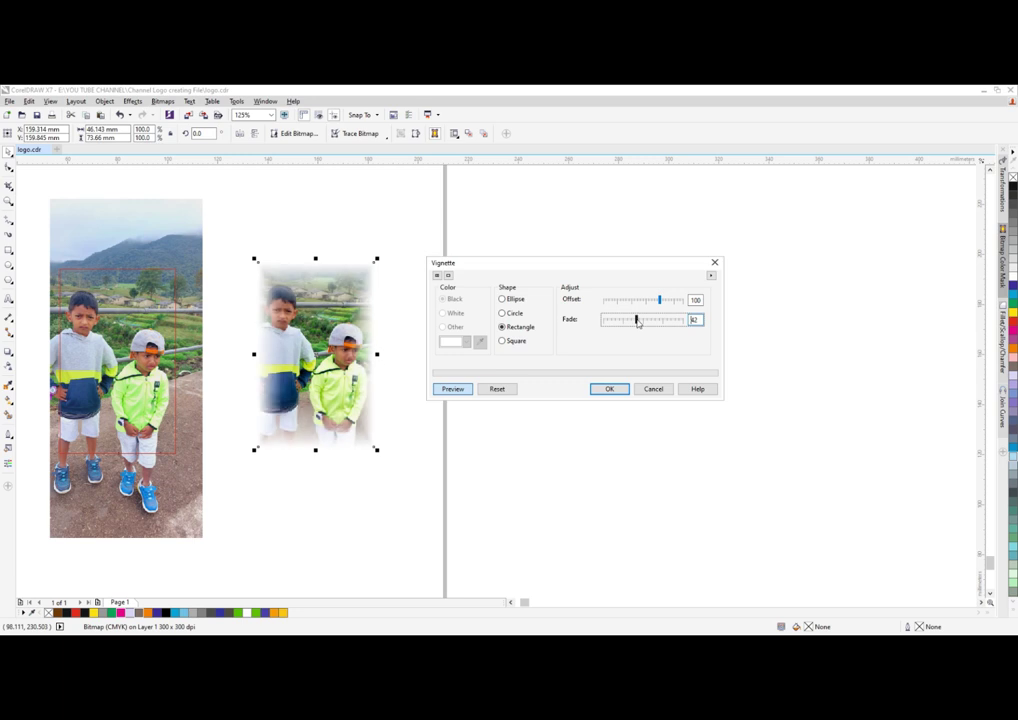
{"action": "mouse_move", "coordinate": [659, 307]}
{"action": "left_mouse_down"}
{"action": "mouse_move", "coordinate": [615, 306]}
{"action": "mouse_move", "coordinate": [677, 300]}
{"action": "mouse_move", "coordinate": [648, 320]}
{"action": "mouse_move", "coordinate": [663, 300]}
{"action": "mouse_move", "coordinate": [654, 320]}
{"action": "left_mouse_up"}
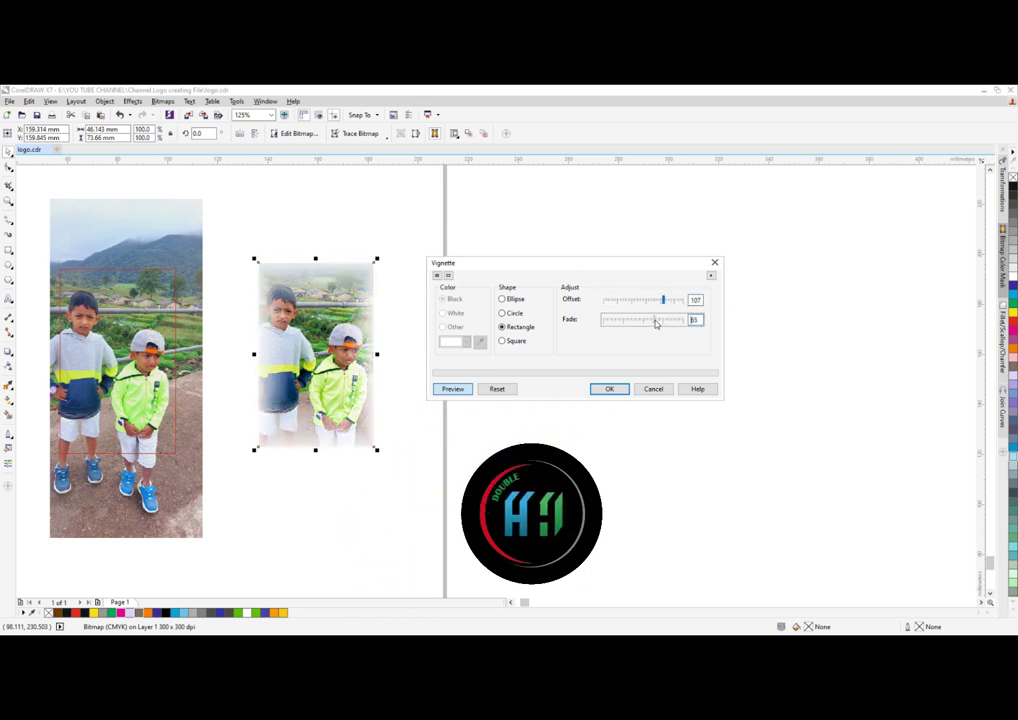
{"action": "left_click", "coordinate": [609, 389]}
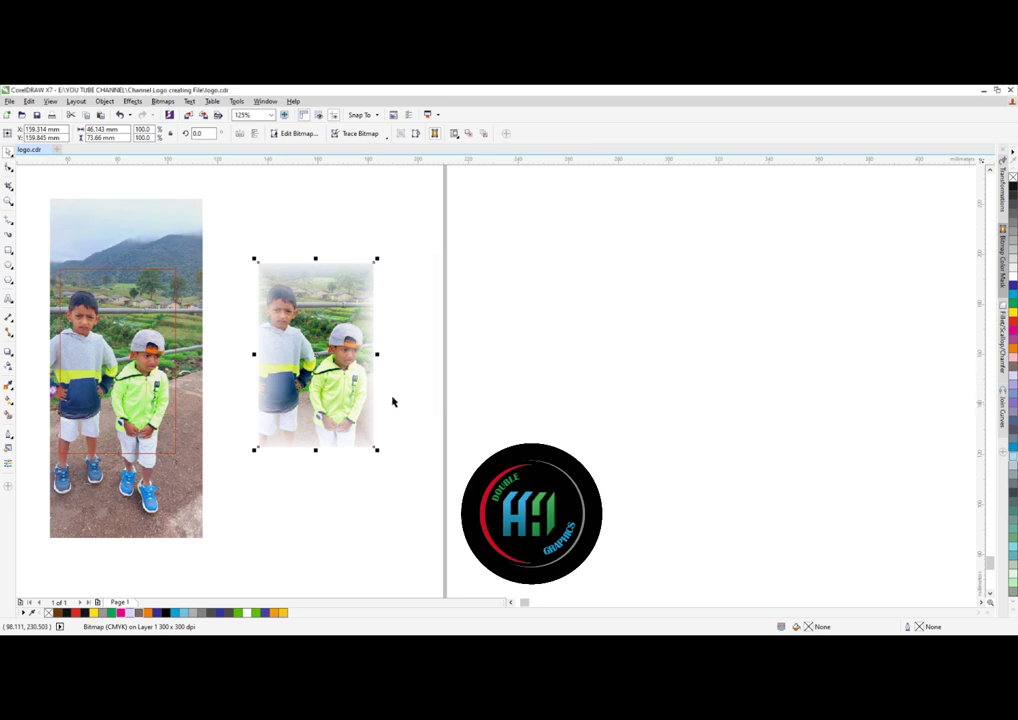
{"action": "scroll", "coordinate": [313, 259], "scroll_direction": "up", "scroll_amount": 3}
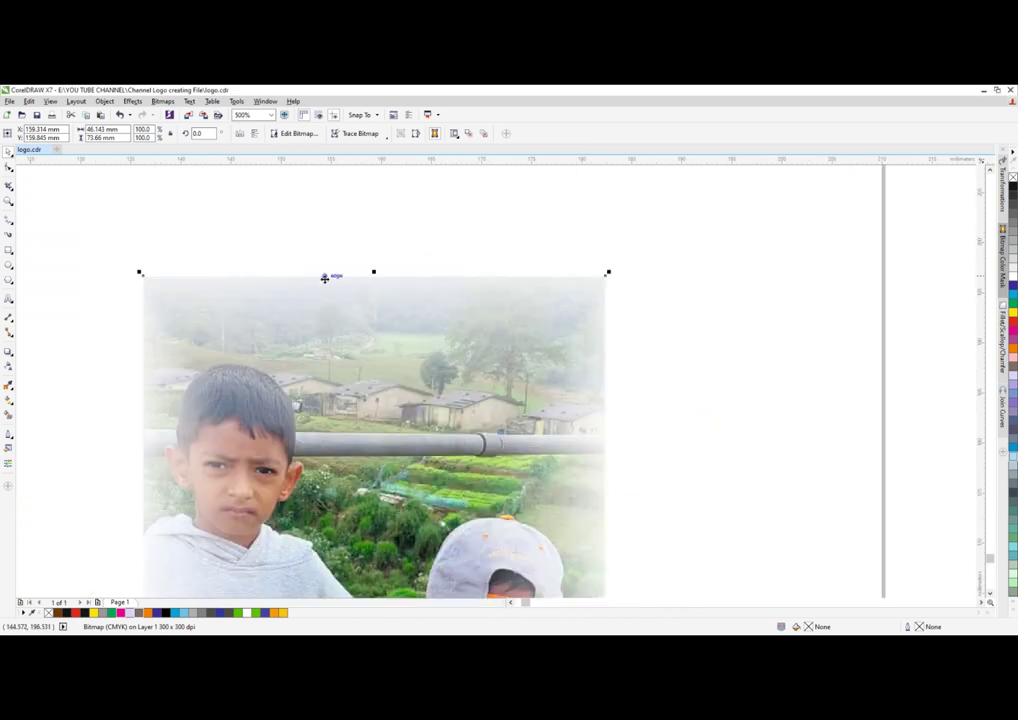
{"action": "scroll", "coordinate": [316, 275], "scroll_direction": "down", "scroll_amount": 3}
{"action": "scroll", "coordinate": [386, 454], "scroll_direction": "up", "scroll_amount": 3}
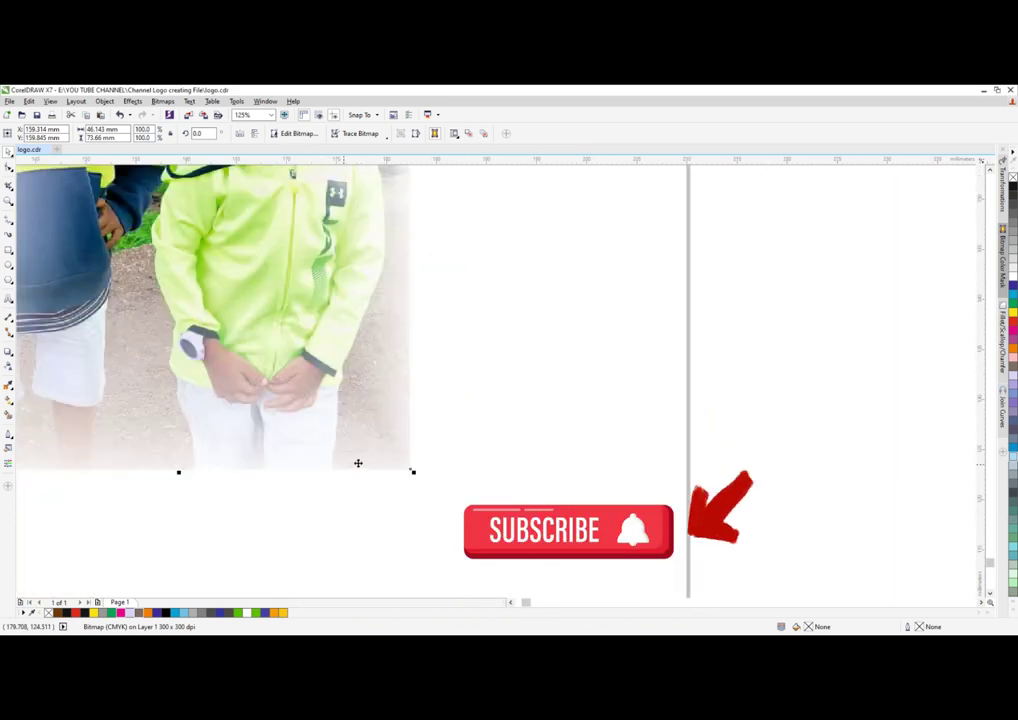
{"action": "scroll", "coordinate": [352, 407], "scroll_direction": "down", "scroll_amount": 5}
{"action": "scroll", "coordinate": [345, 378], "scroll_direction": "up", "scroll_amount": 2}
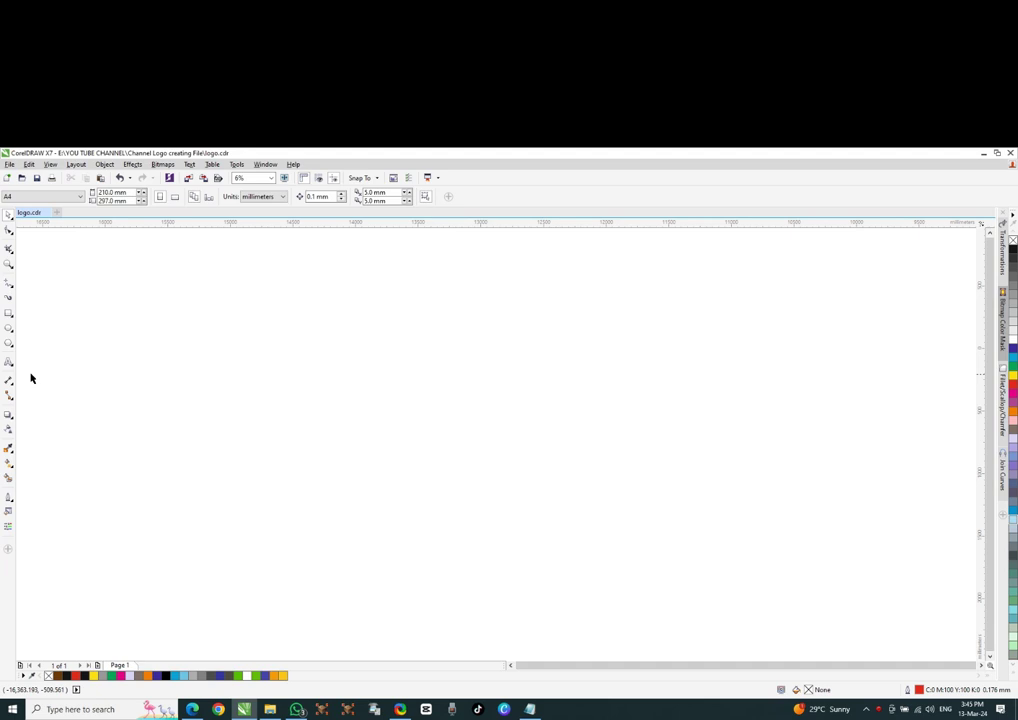
Step: Draw a ten-sided polygon about 676 mm wide and 711 mm high on the empty drawing area
{"action": "left_click", "coordinate": [9, 342]}
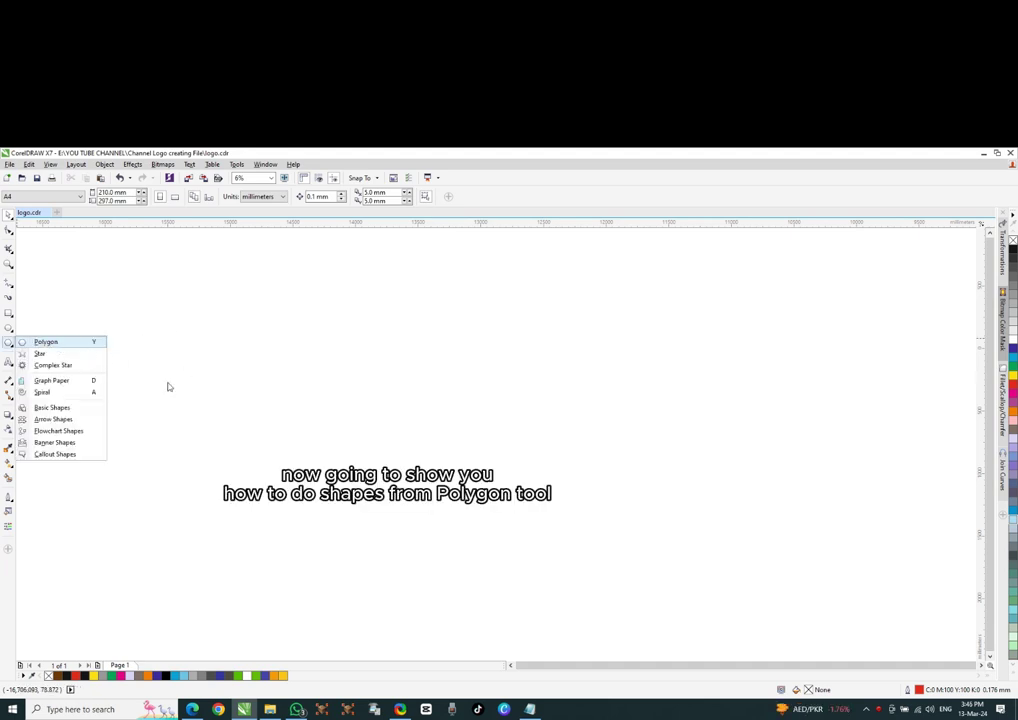
{"action": "key", "text": "y"}
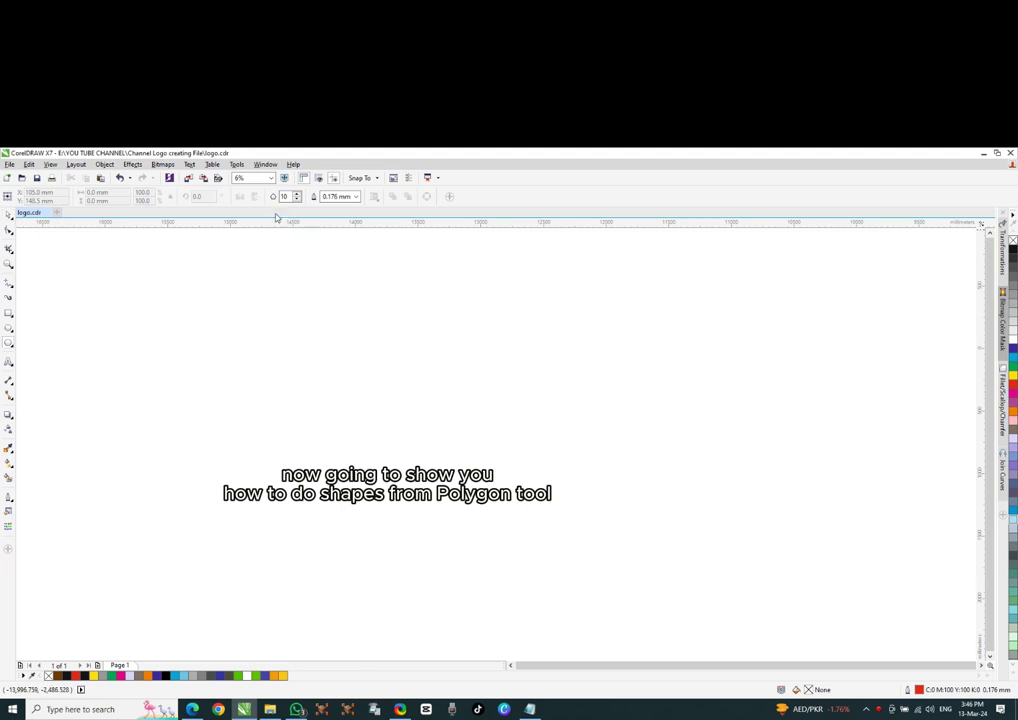
{"action": "mouse_move", "coordinate": [227, 394]}
{"action": "left_mouse_down"}
{"action": "mouse_move", "coordinate": [264, 445]}
{"action": "mouse_move", "coordinate": [272, 440]}
{"action": "left_mouse_up"}
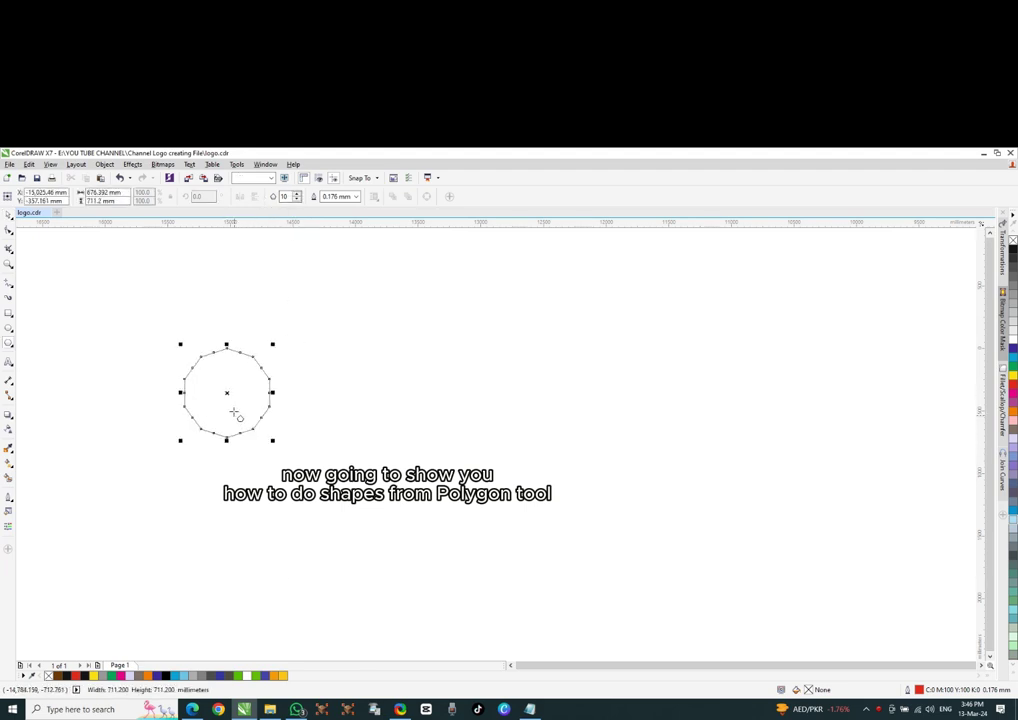
Step: Reshape the polygon into a ten-pointed star by pulling one of its corner nodes in towards the centre
{"action": "left_click", "coordinate": [9, 230]}
{"action": "left_click_drag", "start_coordinate": [202, 358], "coordinate": [219, 376]}
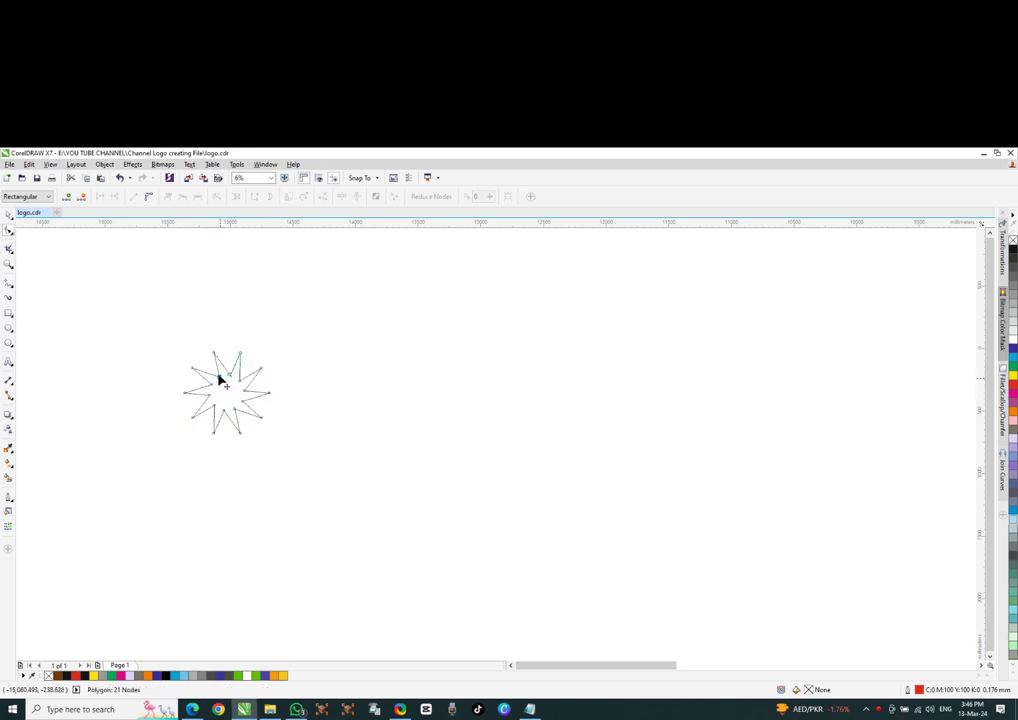
{"action": "scroll", "coordinate": [219, 376], "scroll_direction": "up", "scroll_amount": 3}
{"action": "scroll", "coordinate": [343, 376], "scroll_direction": "down", "scroll_amount": 1}
{"action": "scroll", "coordinate": [347, 374], "scroll_direction": "down", "scroll_amount": 3}
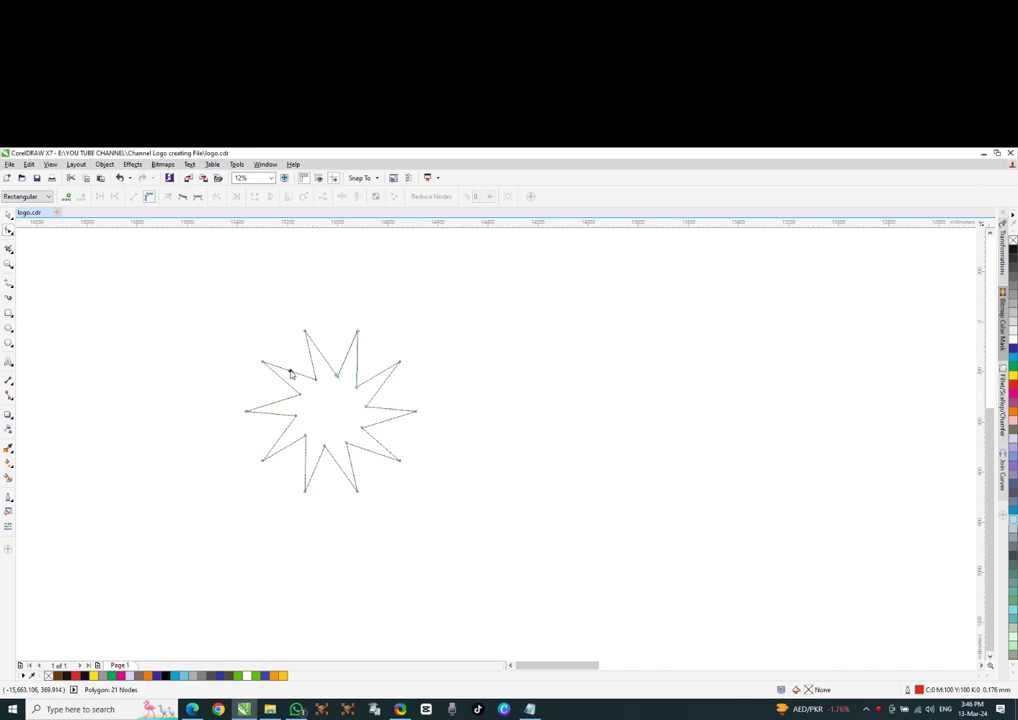
Step: Bow one side of the star's points into a curve and pull a new node on the opposite side inward to slim them
{"action": "left_click_drag", "start_coordinate": [293, 371], "coordinate": [296, 372]}
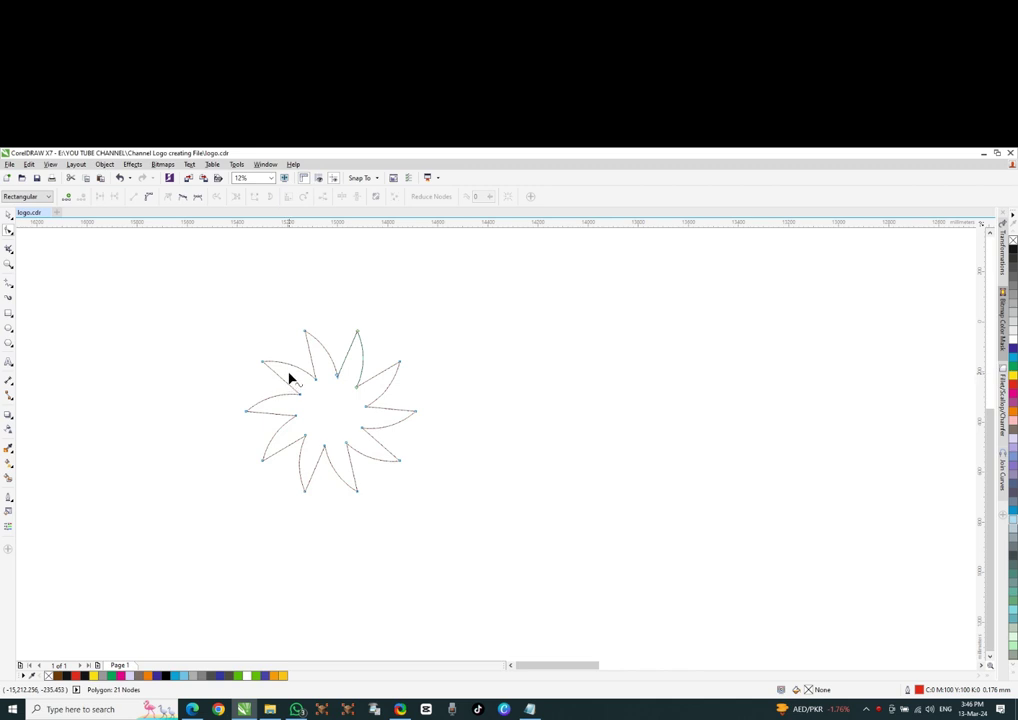
{"action": "scroll", "coordinate": [280, 382], "scroll_direction": "up", "scroll_amount": 2}
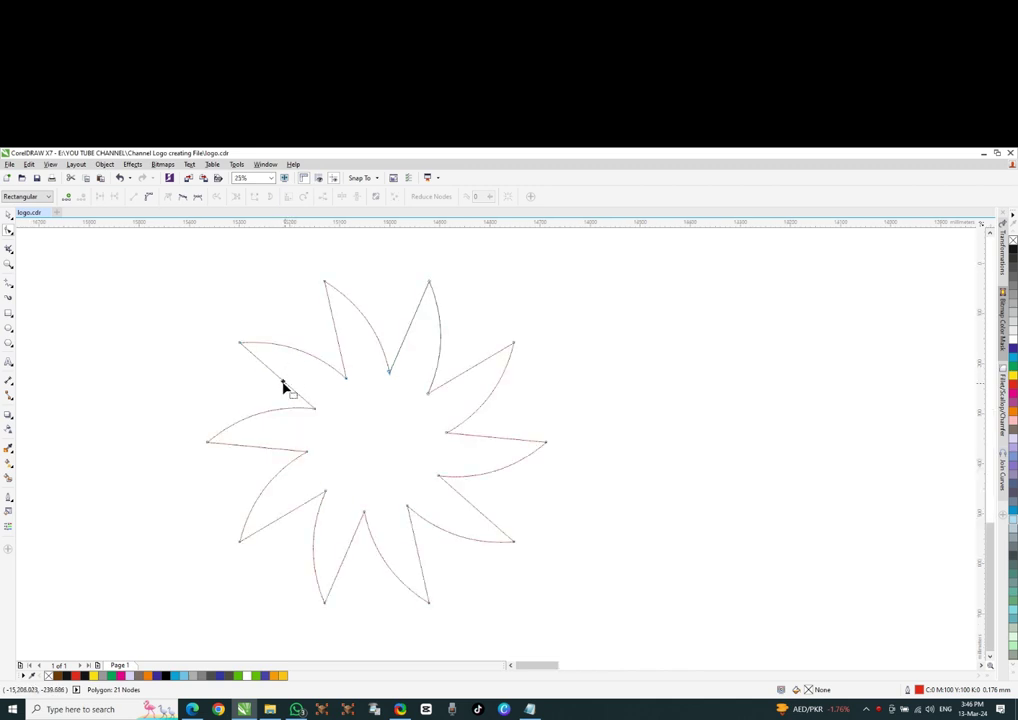
{"action": "left_click_drag", "start_coordinate": [291, 376], "coordinate": [336, 375]}
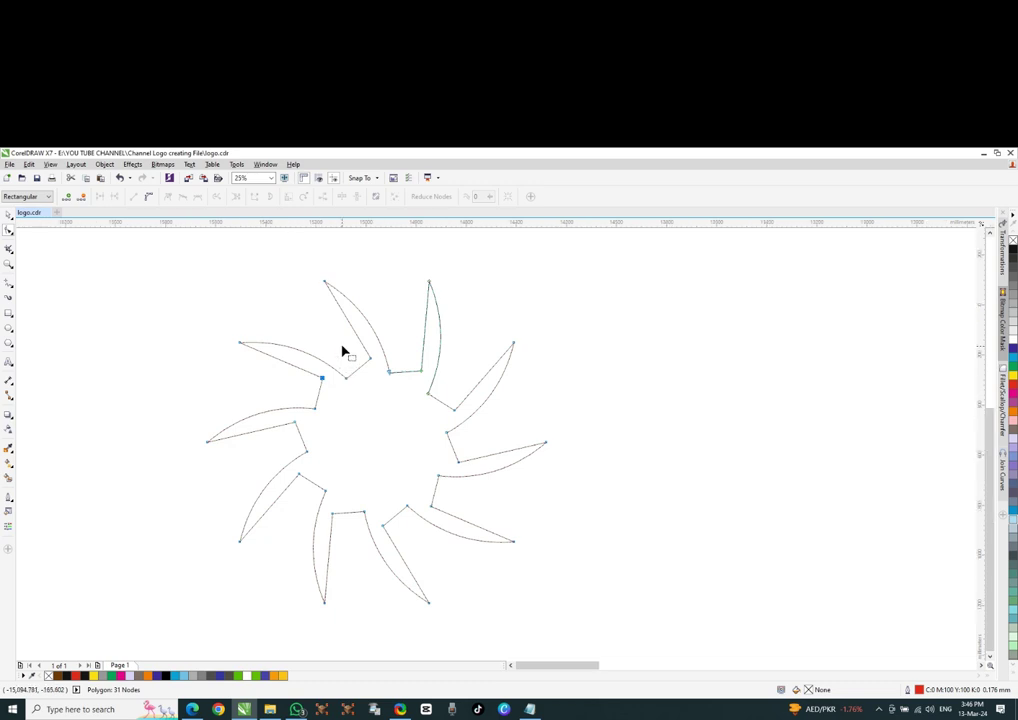
{"action": "scroll", "coordinate": [345, 386], "scroll_direction": "down", "scroll_amount": 4}
{"action": "scroll", "coordinate": [382, 370], "scroll_direction": "up", "scroll_amount": 2}
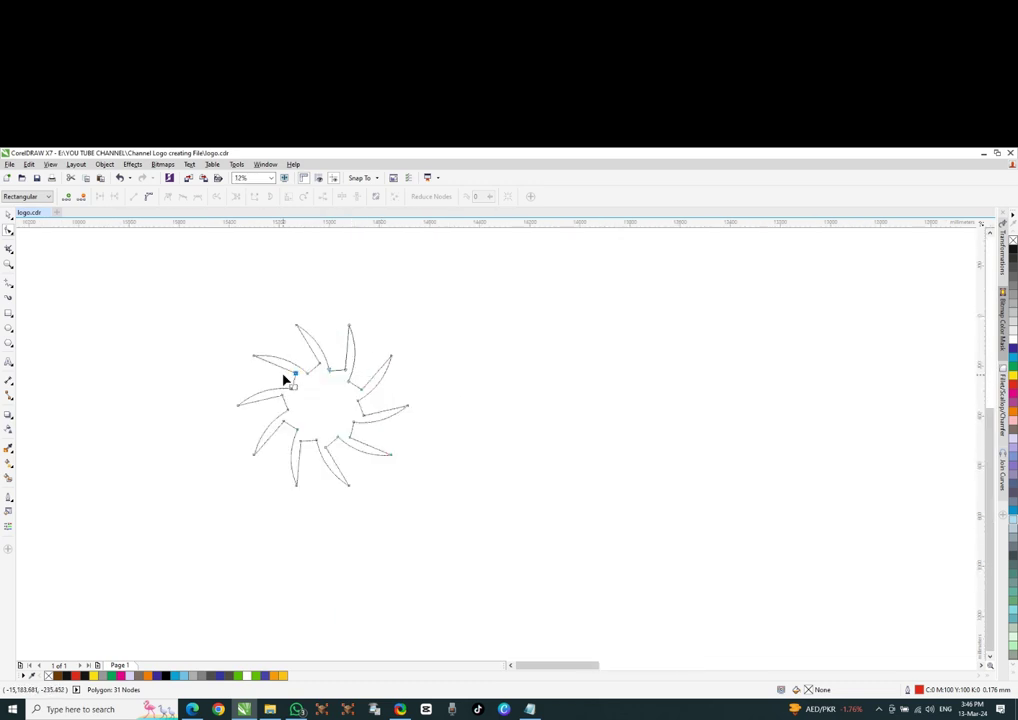
Step: Undo the added node, the curved sides and the star reshaping to return to the plain ten-sided polygon
{"action": "left_click", "coordinate": [8, 217]}
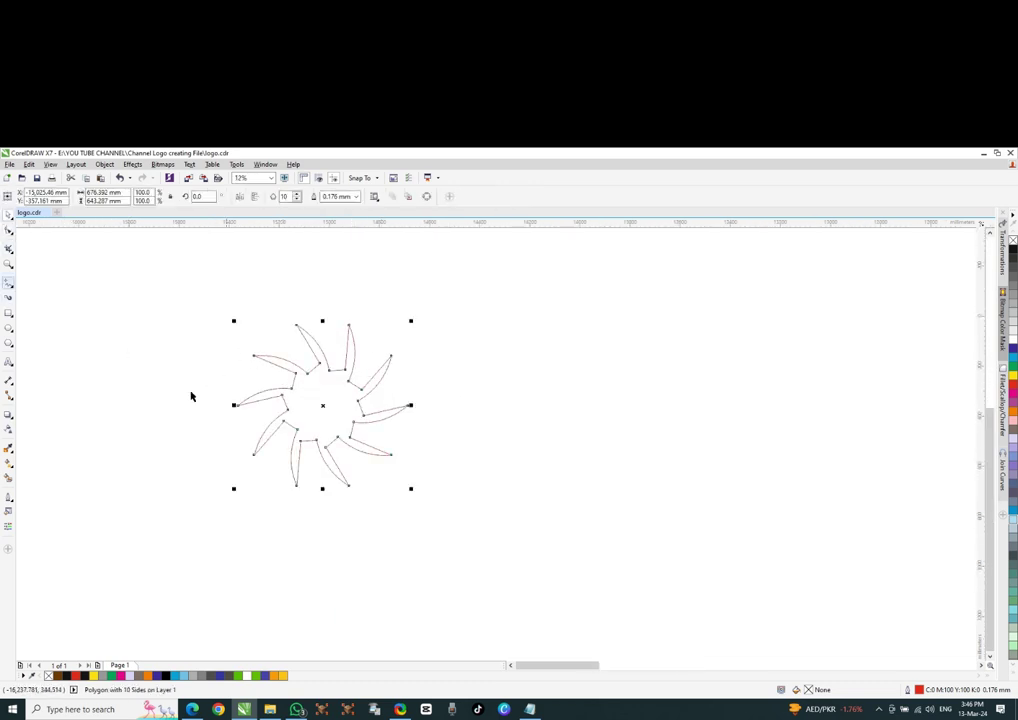
{"action": "scroll", "coordinate": [260, 354], "scroll_direction": "down", "scroll_amount": 1}
{"action": "scroll", "coordinate": [313, 371], "scroll_direction": "up", "scroll_amount": 1}
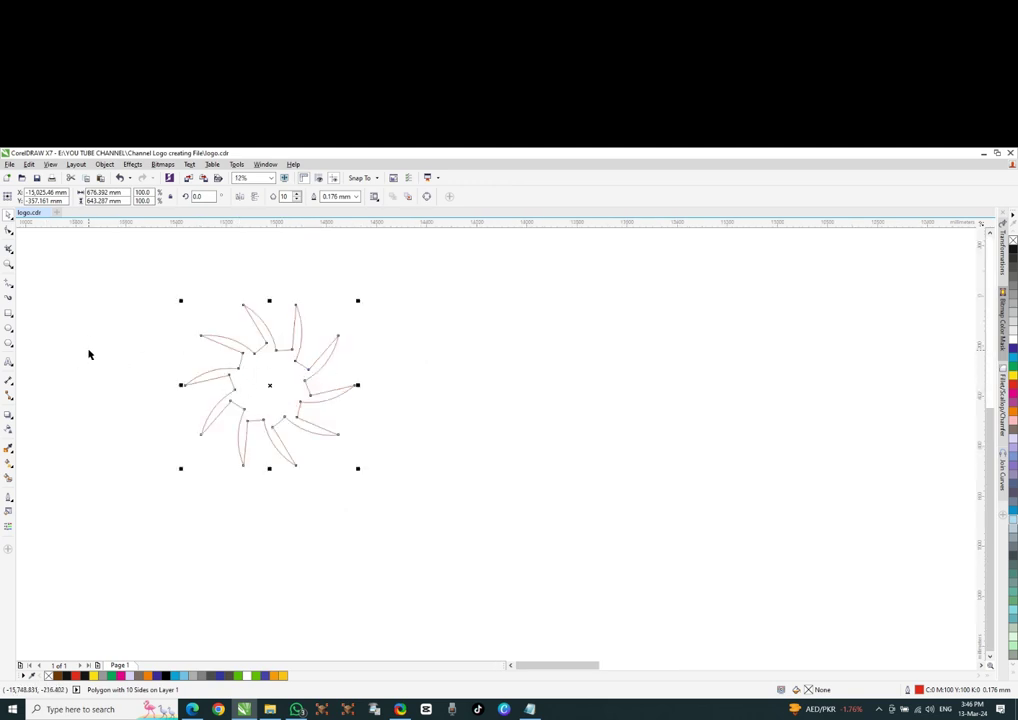
{"action": "key", "text": "ctrl+z"}
{"action": "key", "text": "ctrl+z"}
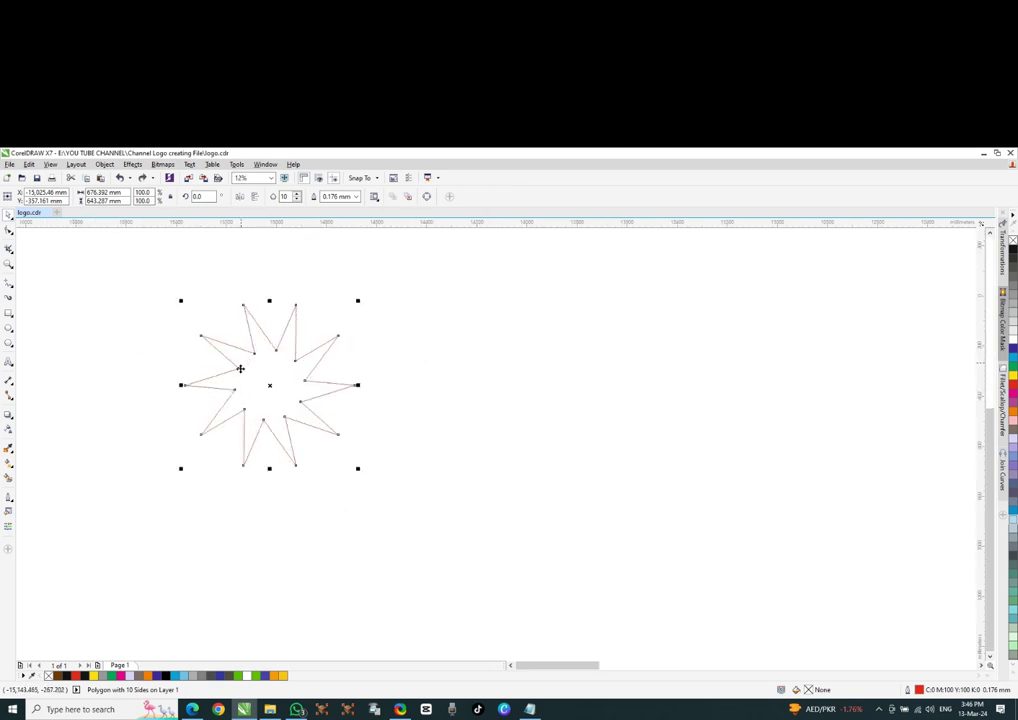
{"action": "key", "text": "ctrl+z"}
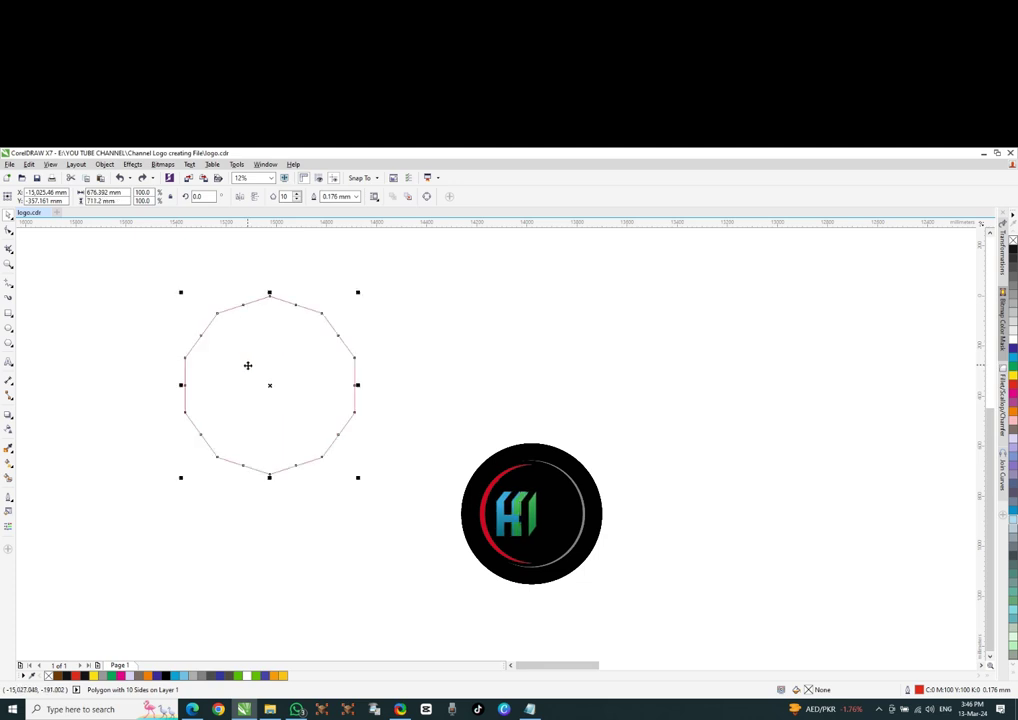